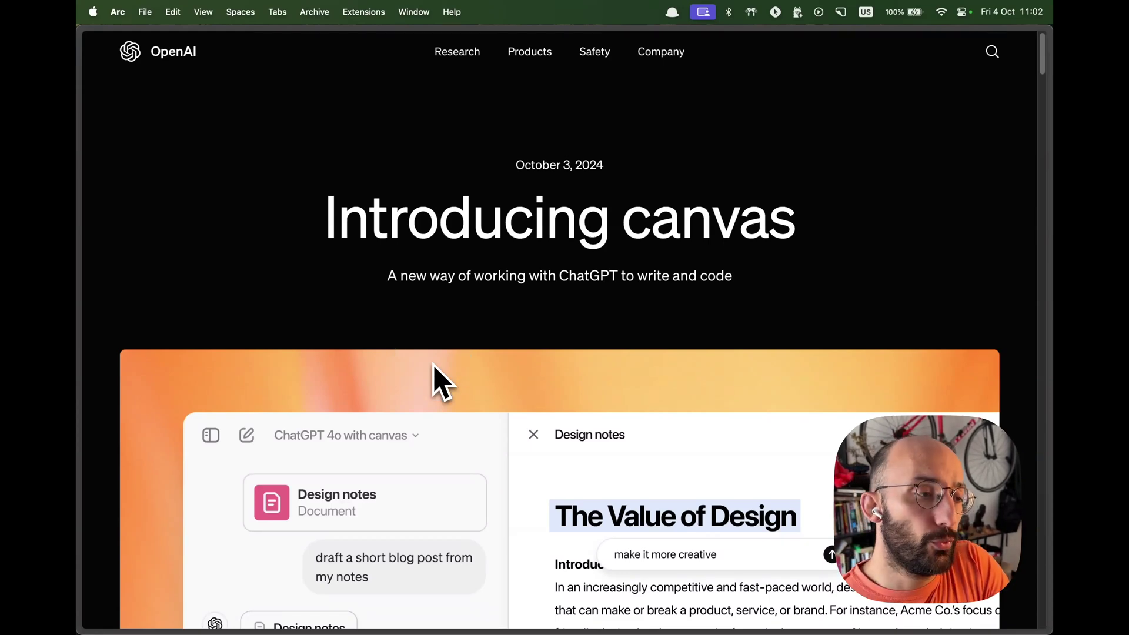
Glance at the Realtime API announcement tab, then return to the Introducing canvas article
left_click(440, 374)
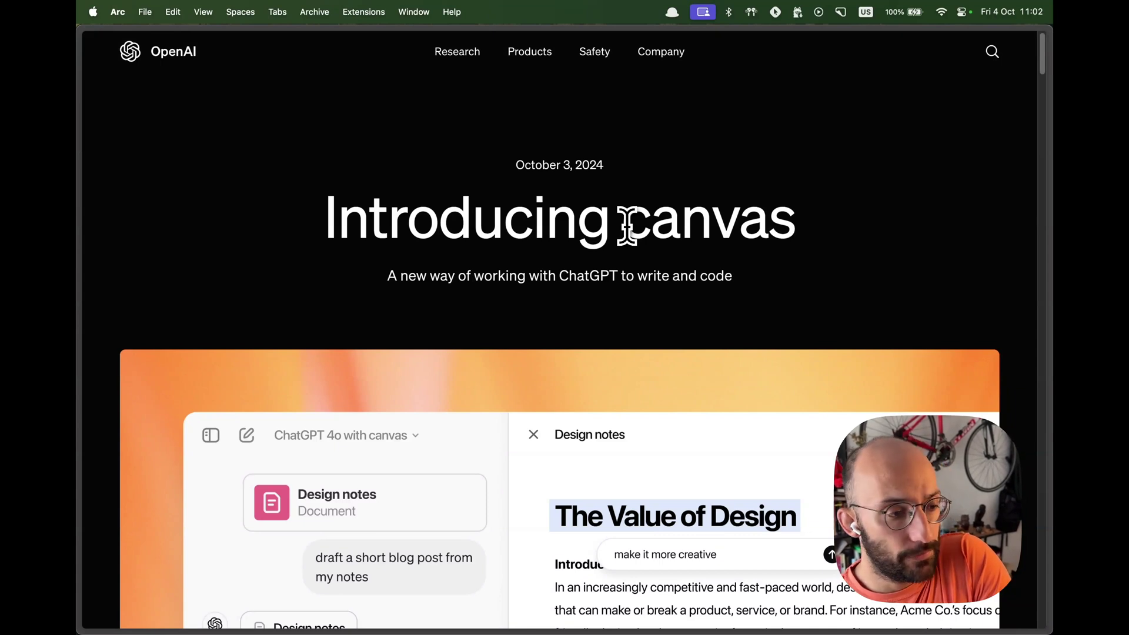
left_click(627, 235)
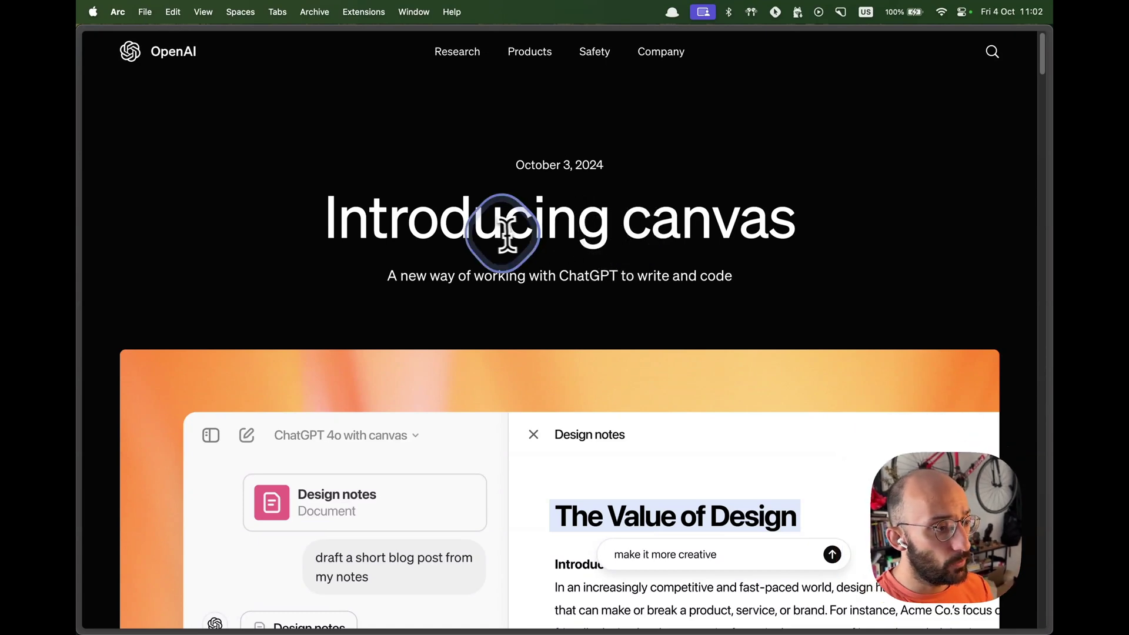
key("ctrl+Tab")
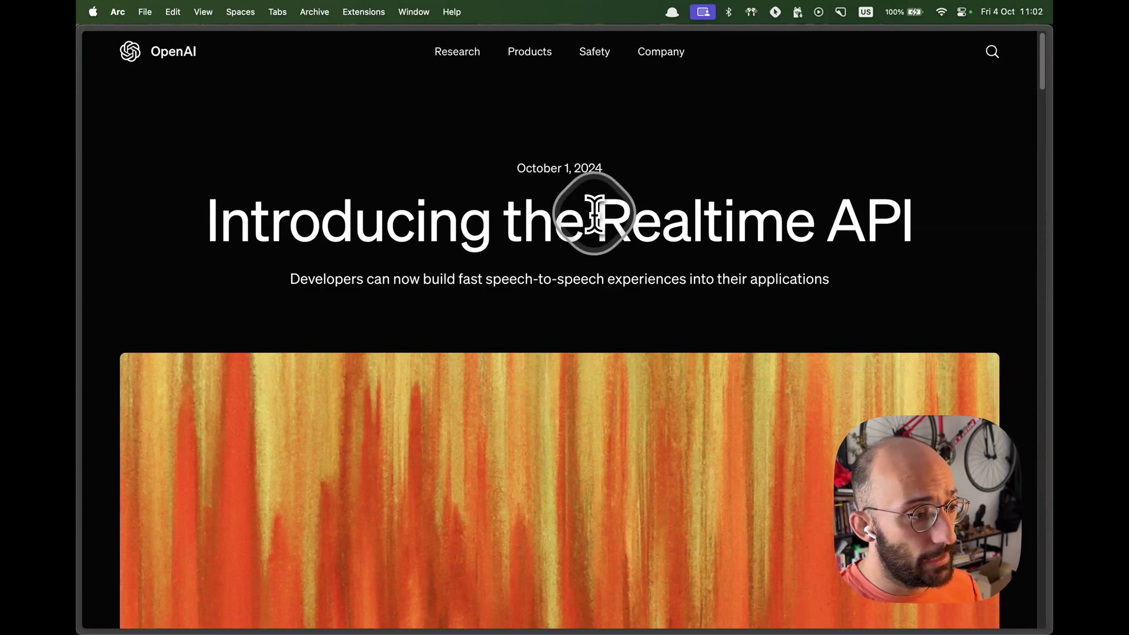
key("ctrl+Tab")
left_click(493, 327)
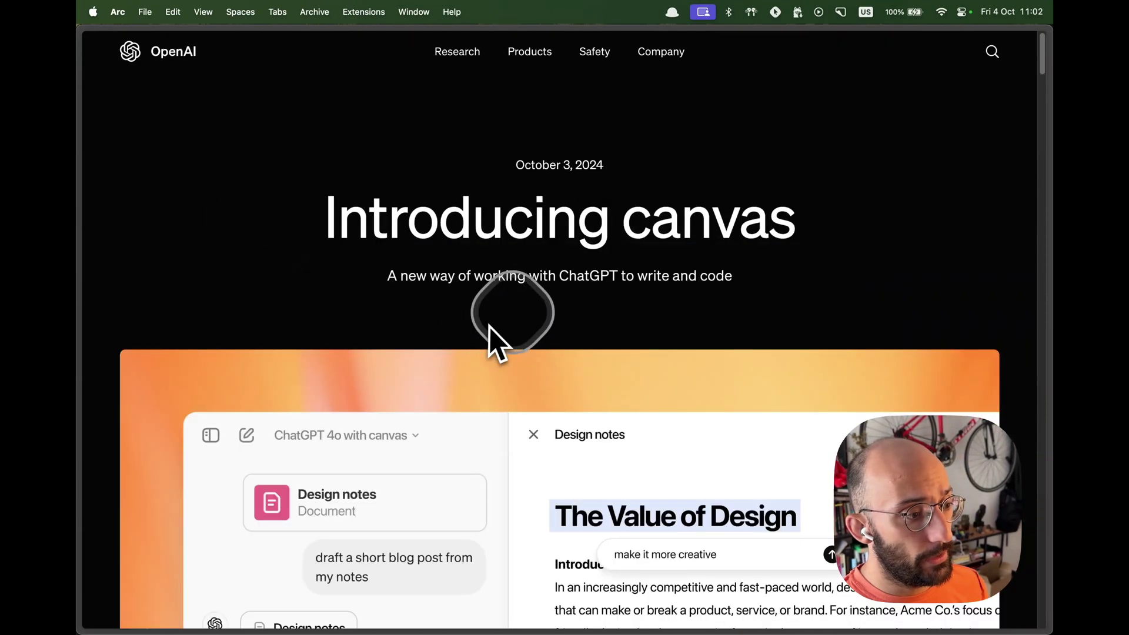
Read down the canvas article to the Coding in canvas shortcuts like Review code and Fix bugs
scroll(492, 327, "down", 2)
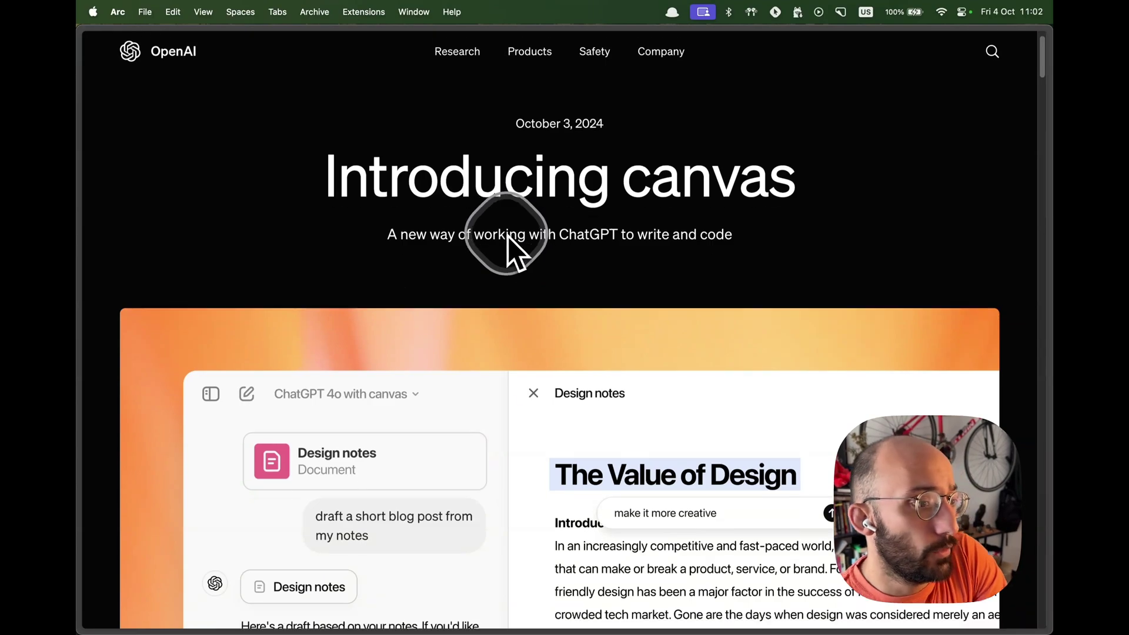
scroll(508, 236, "down", 10)
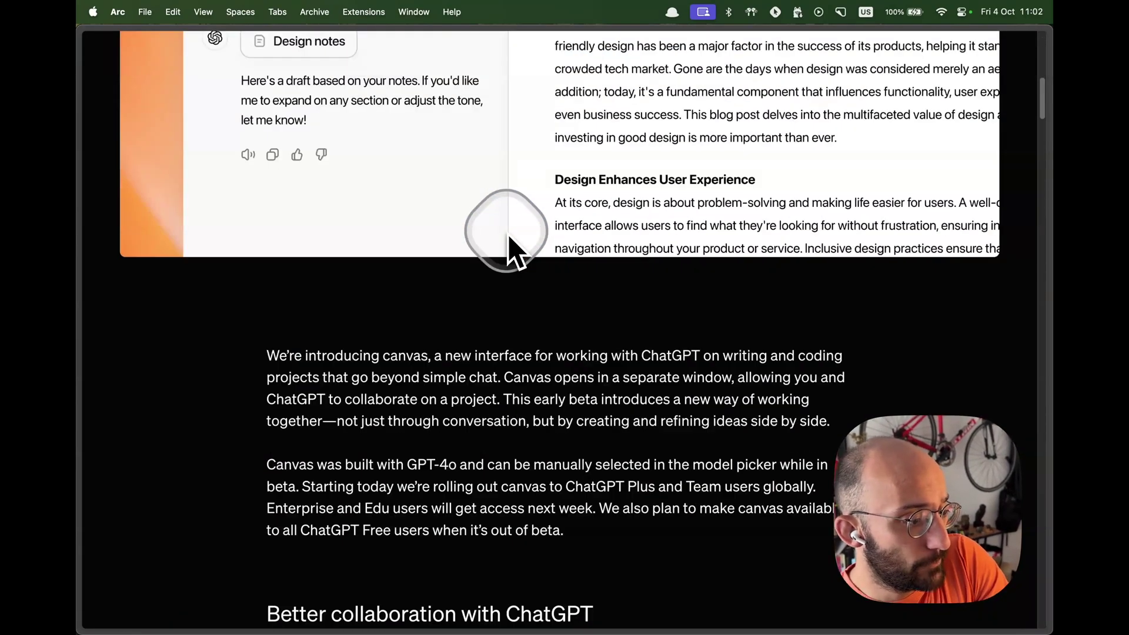
scroll(508, 234, "down", 5)
scroll(447, 252, "down", 5)
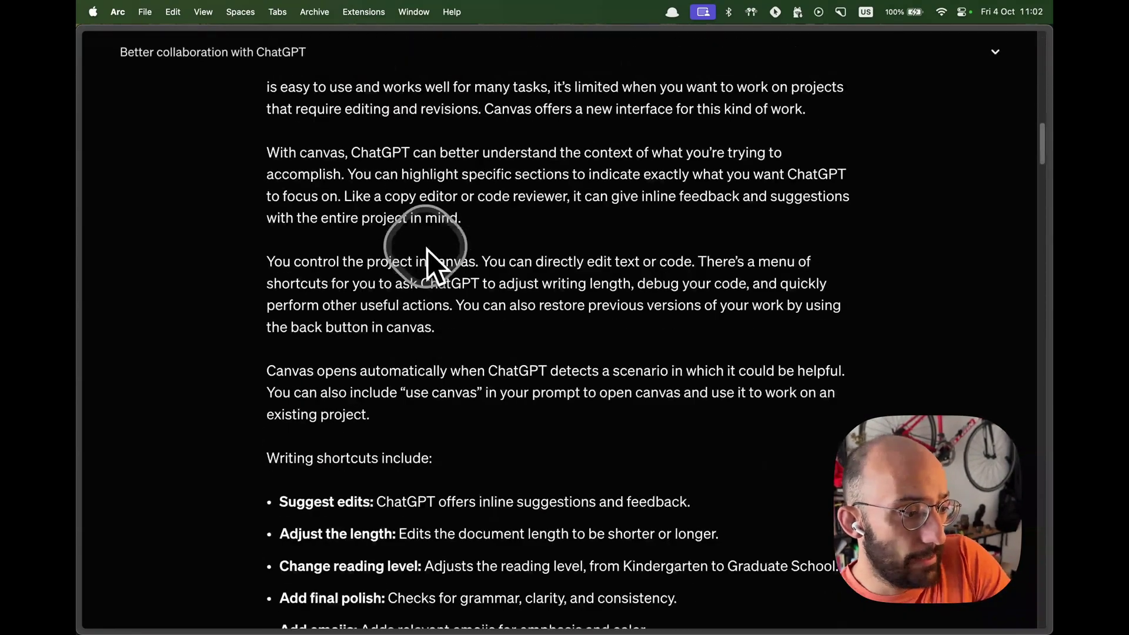
scroll(427, 253, "down", 12)
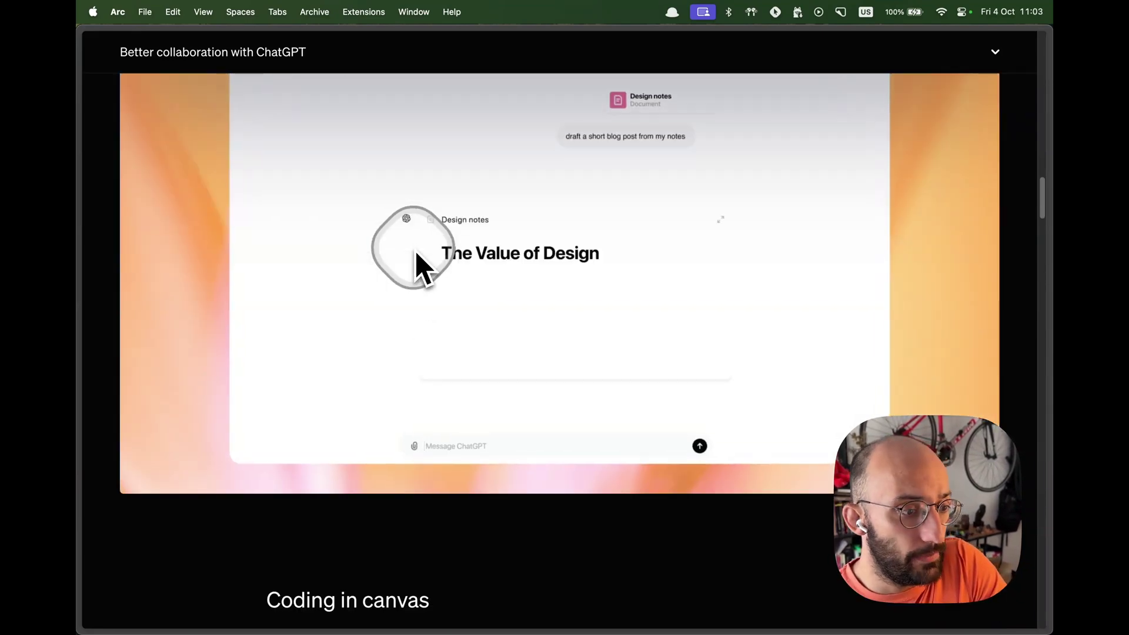
scroll(419, 264, "up", 1)
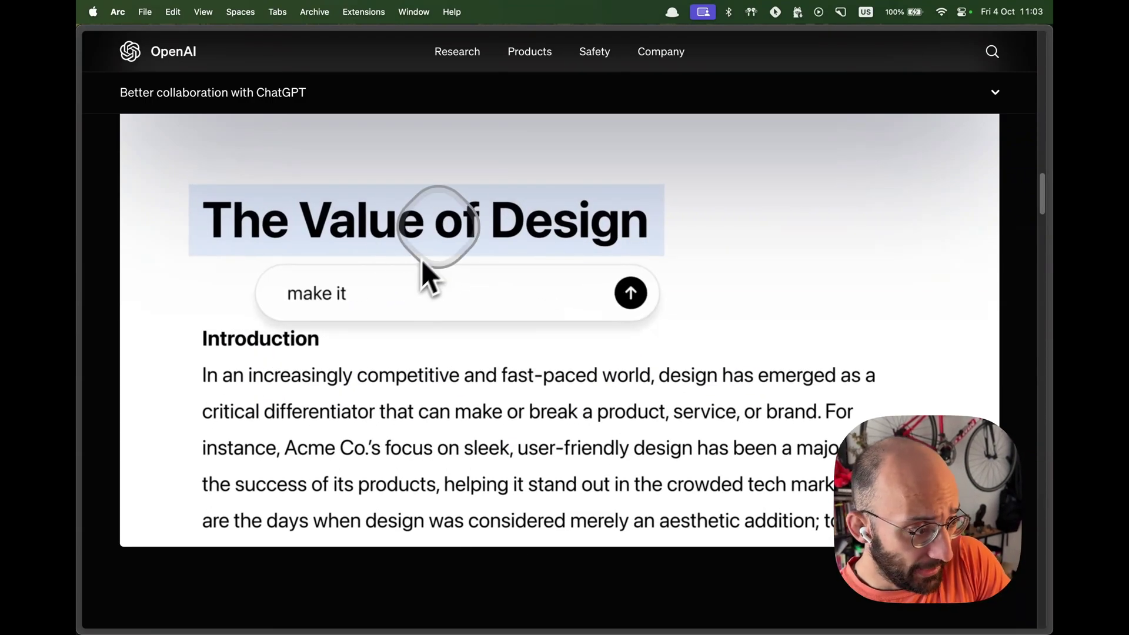
scroll(462, 266, "down", 10)
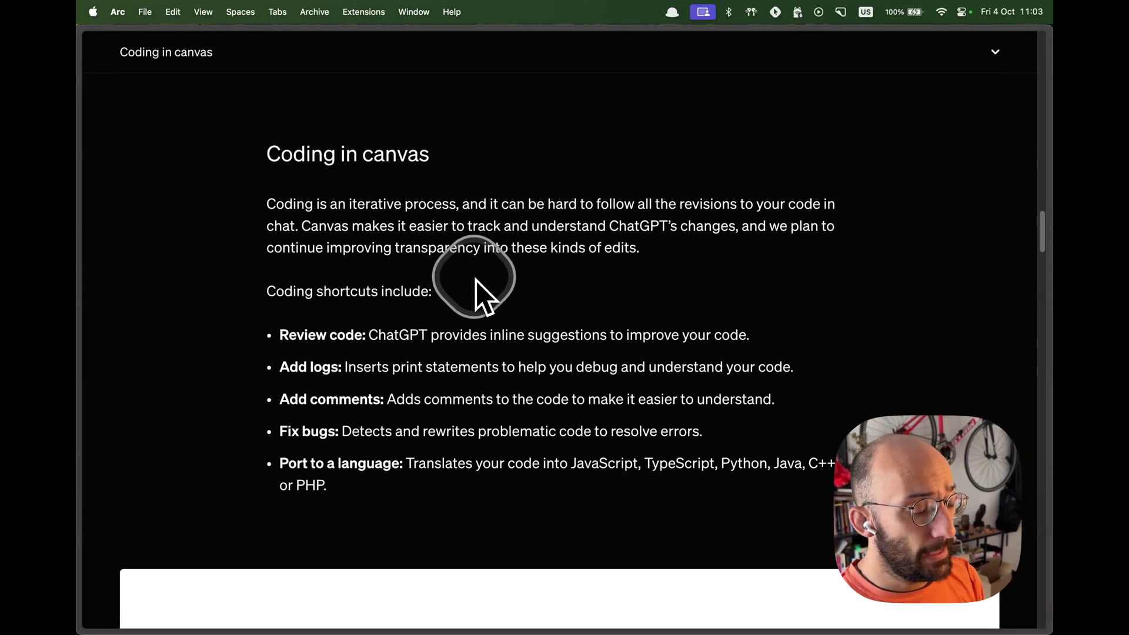
key("ctrl+Tab")
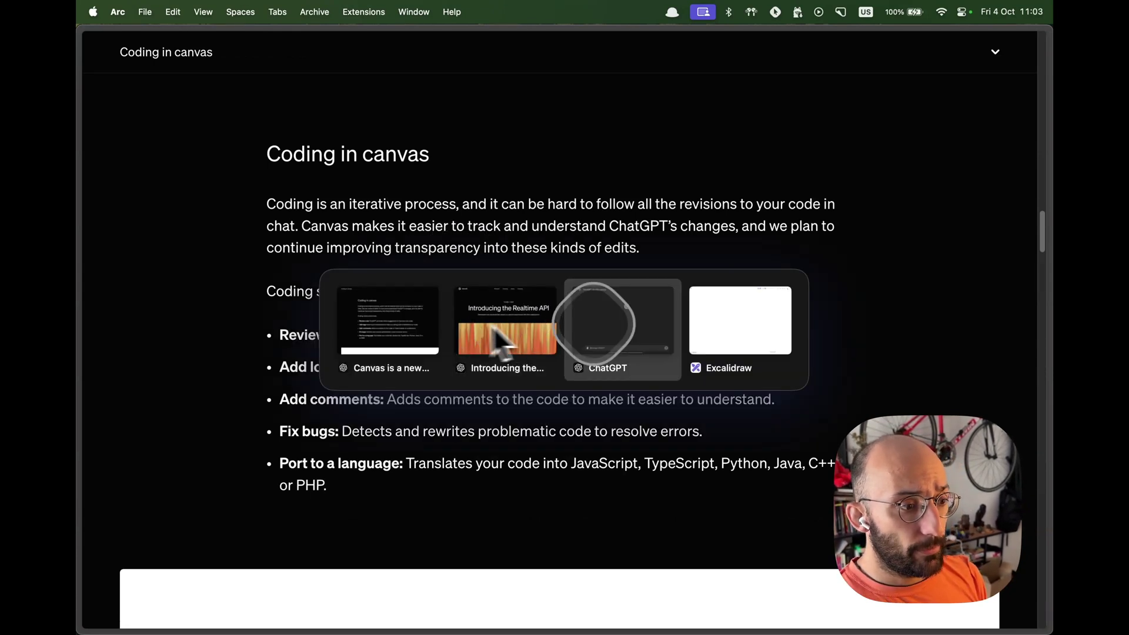
Keep GPT-4o with canvas as the model and request a markdown essay on using LLMs to study languages
left_click(597, 326)
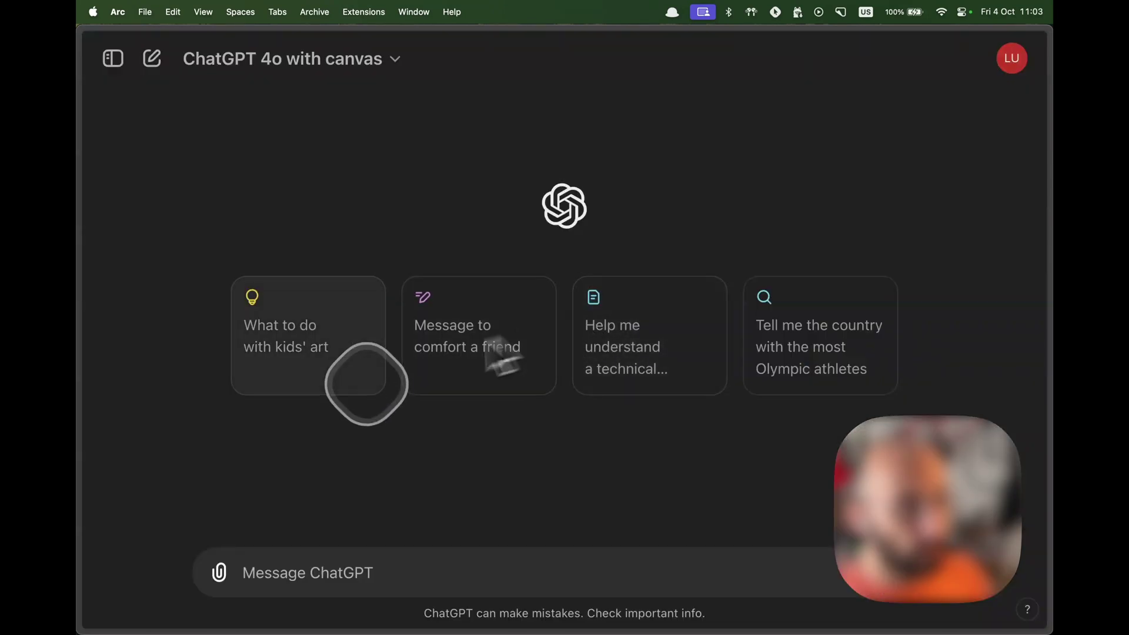
left_click(397, 61)
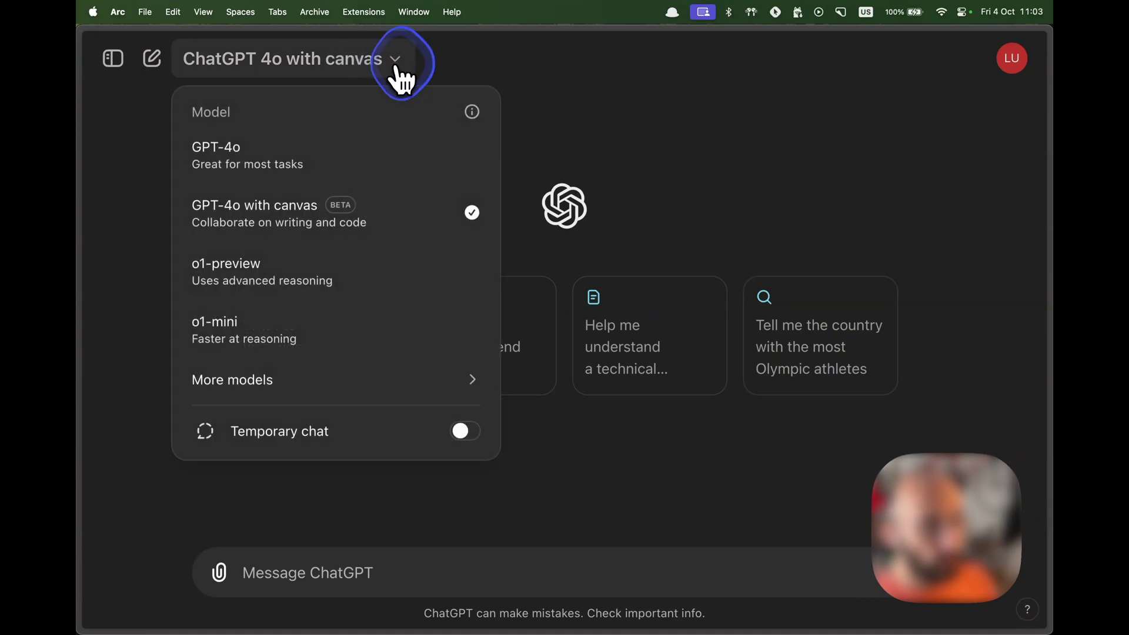
left_click(276, 226)
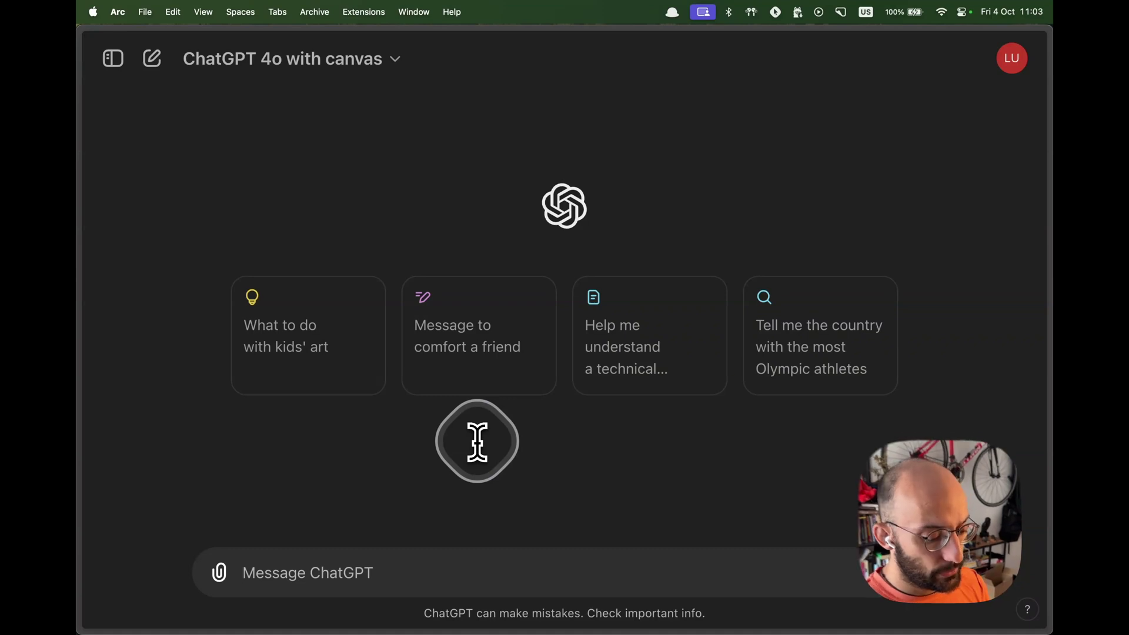
type("W")
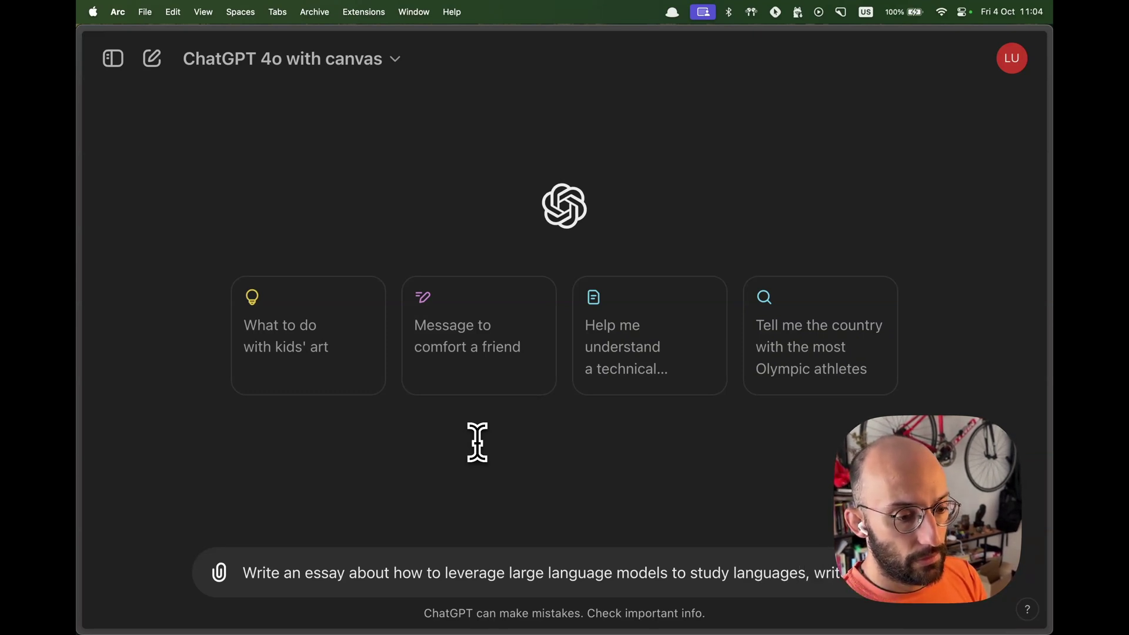
type("kdown.")
key("Return")
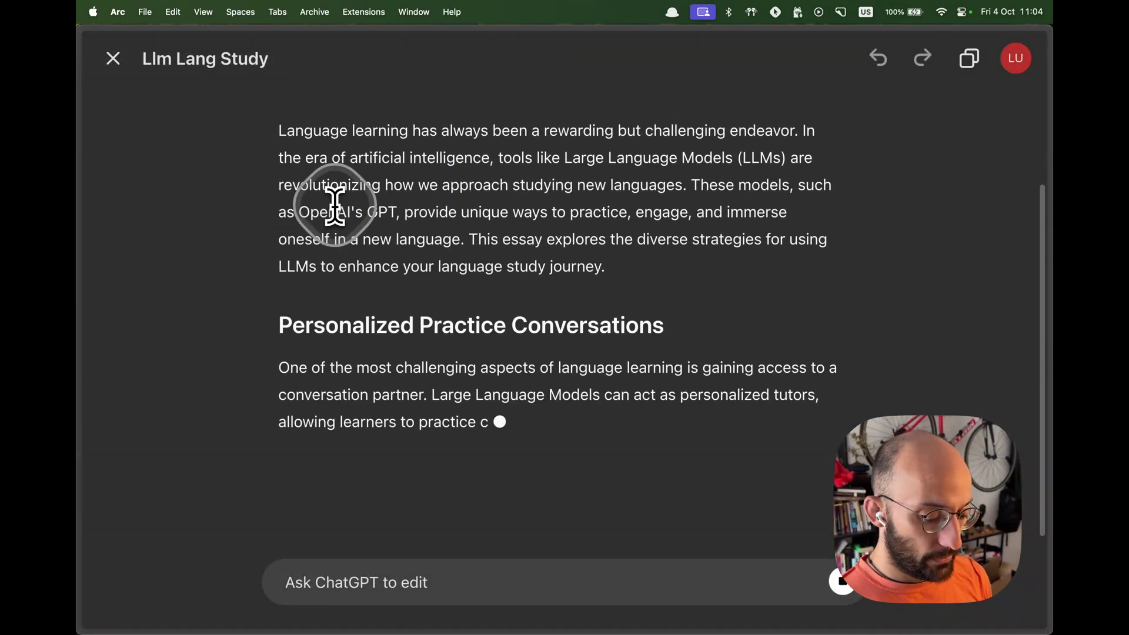
Zoom the browser out and drag the chat divider left to give the essay canvas more width
key("super+minus")
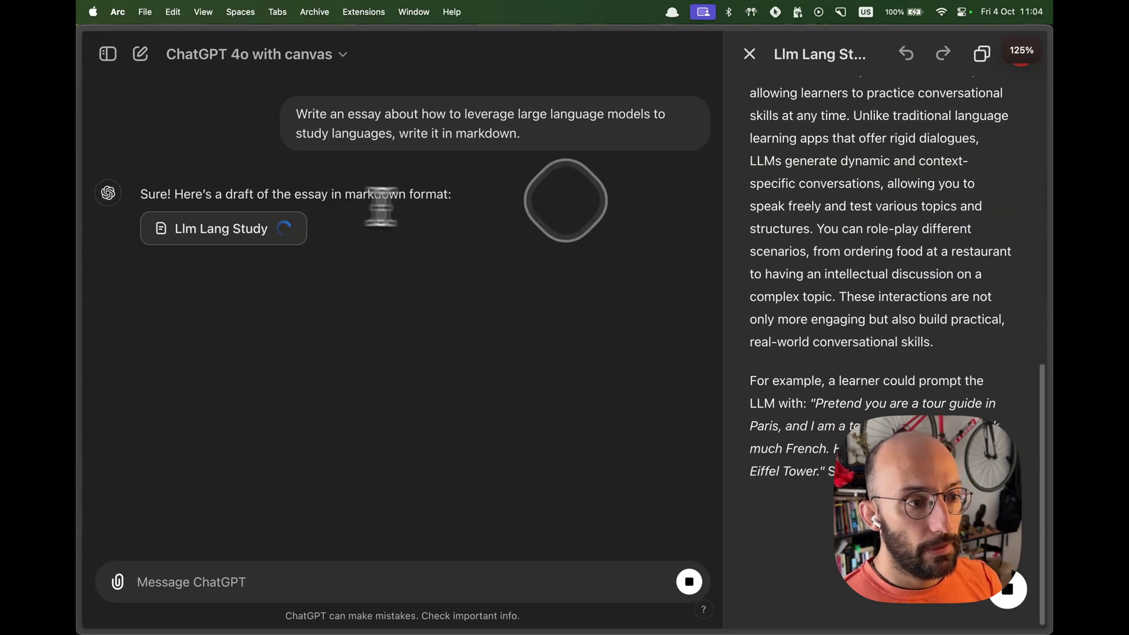
left_click_drag(723, 246, 497, 254)
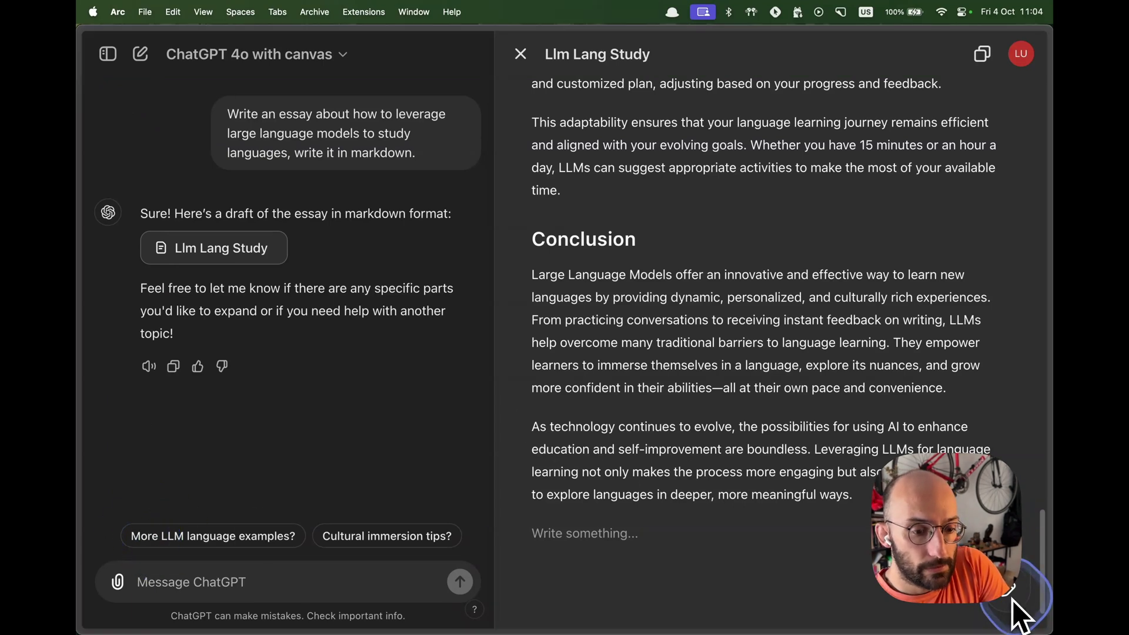
mouse_move(1011, 596)
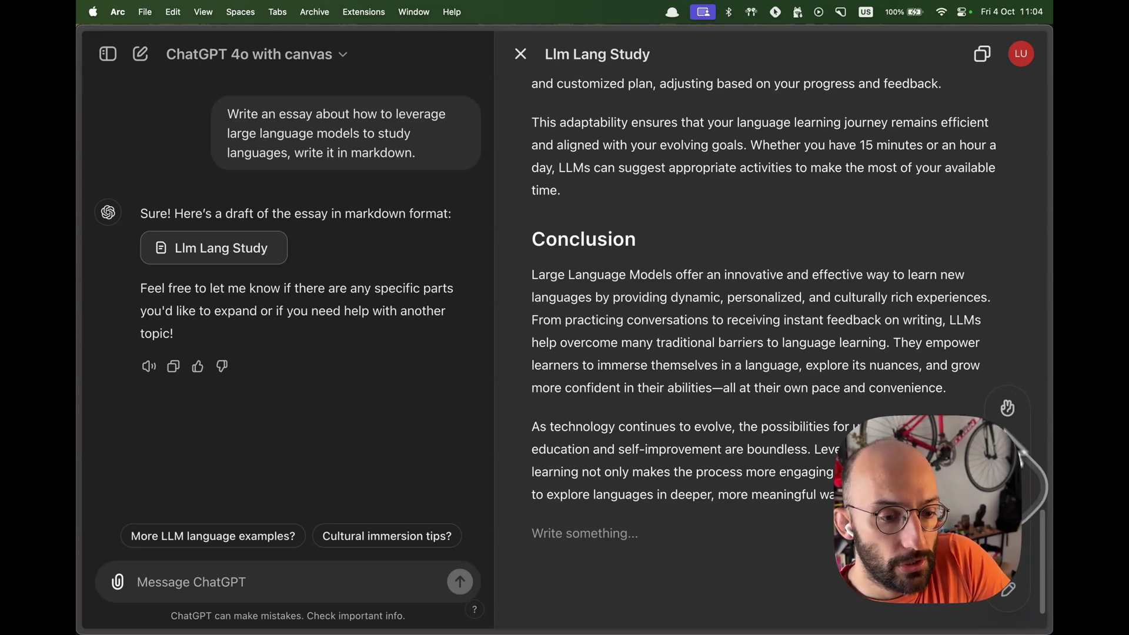
left_click(1012, 413)
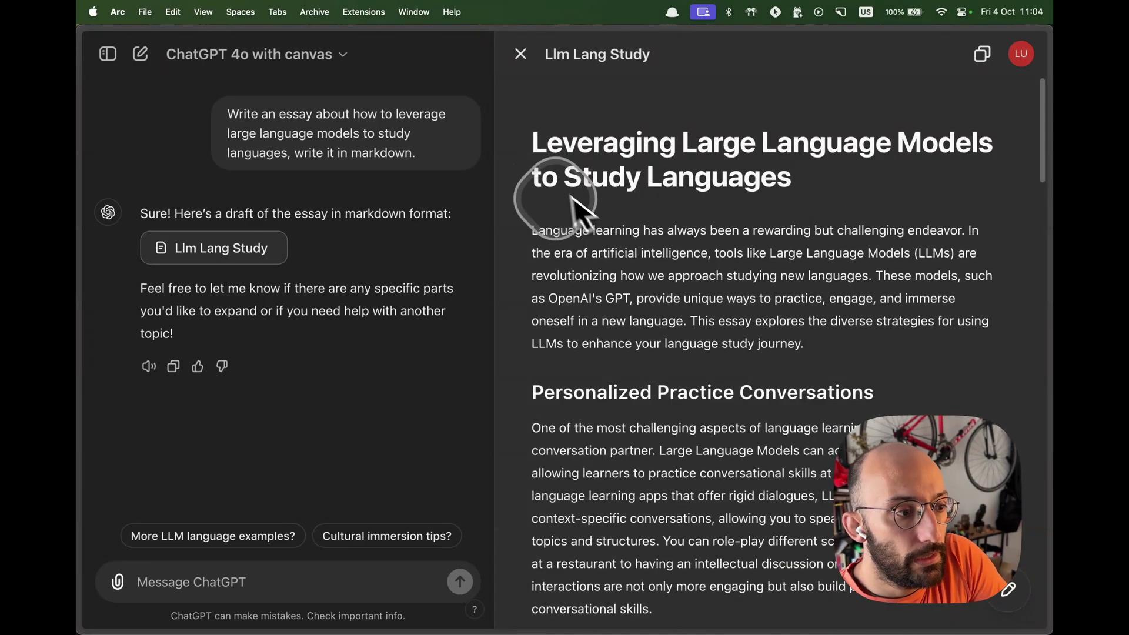
Ask ChatGPT to expand the selected opening paragraph into two paragraphs on traditional language learning
left_click_drag(644, 231, 806, 311)
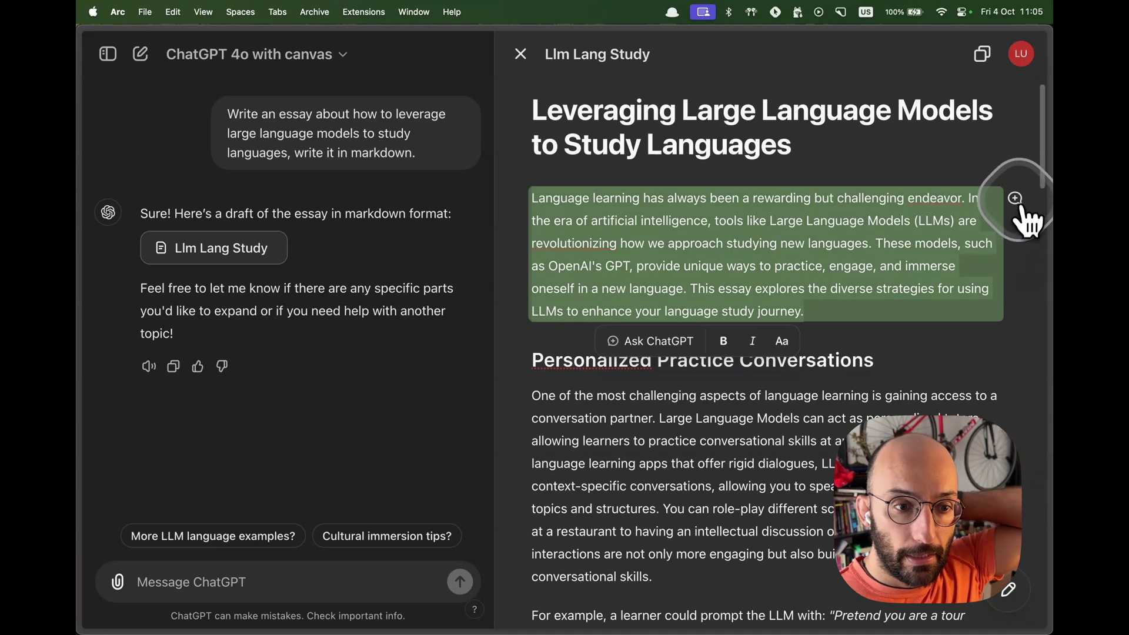
left_click(1015, 198)
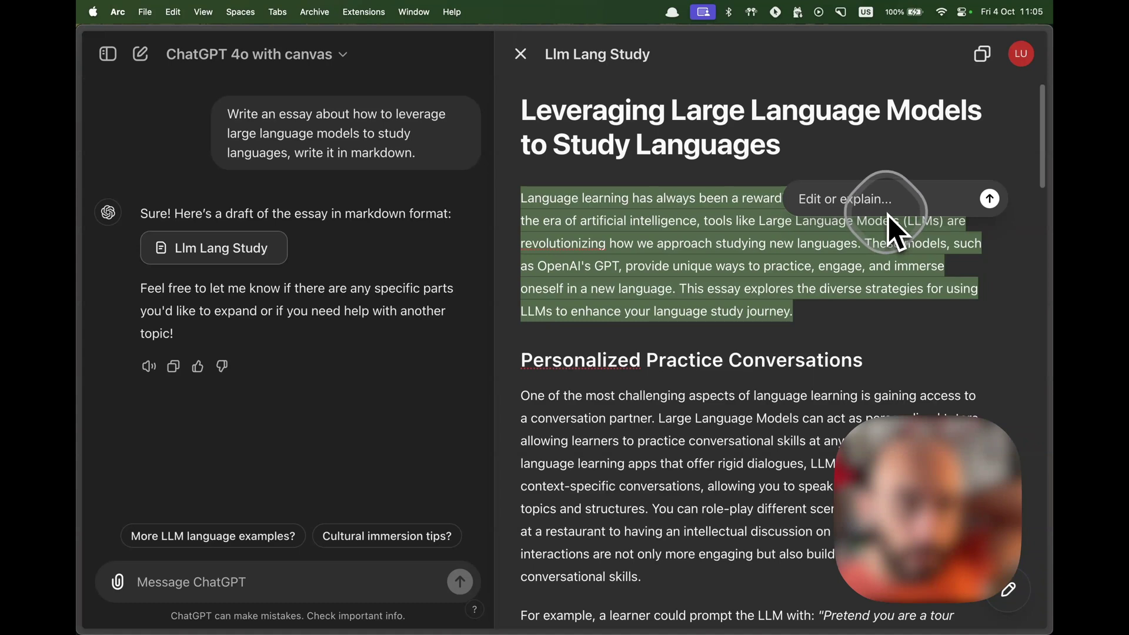
type("Make this introduction")
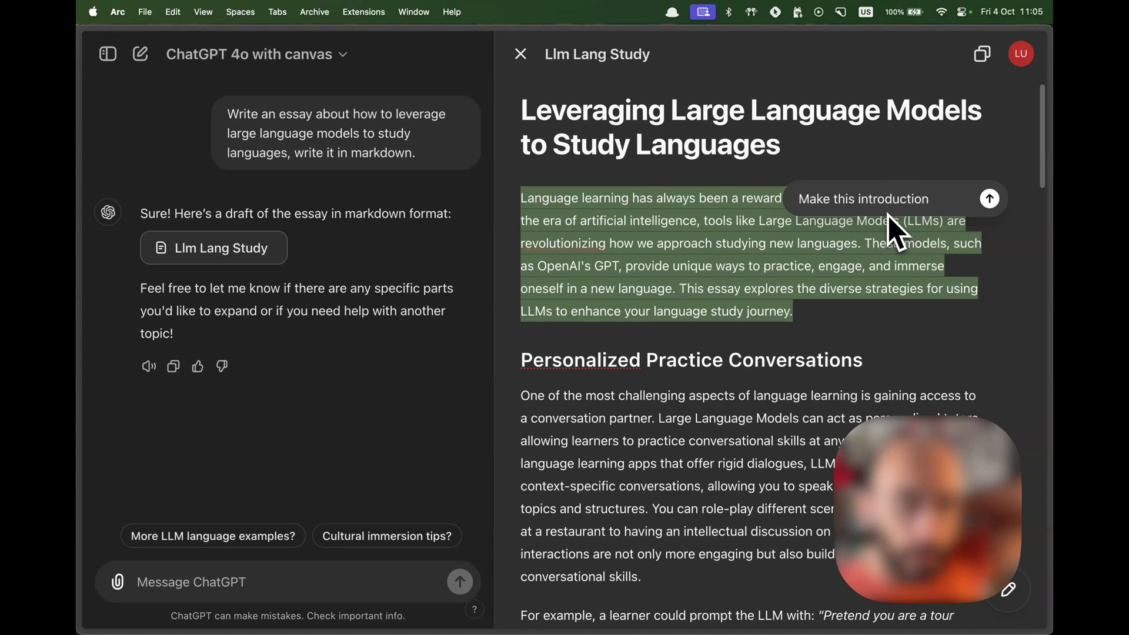
type(" with 2 paragraphs extending a bit")
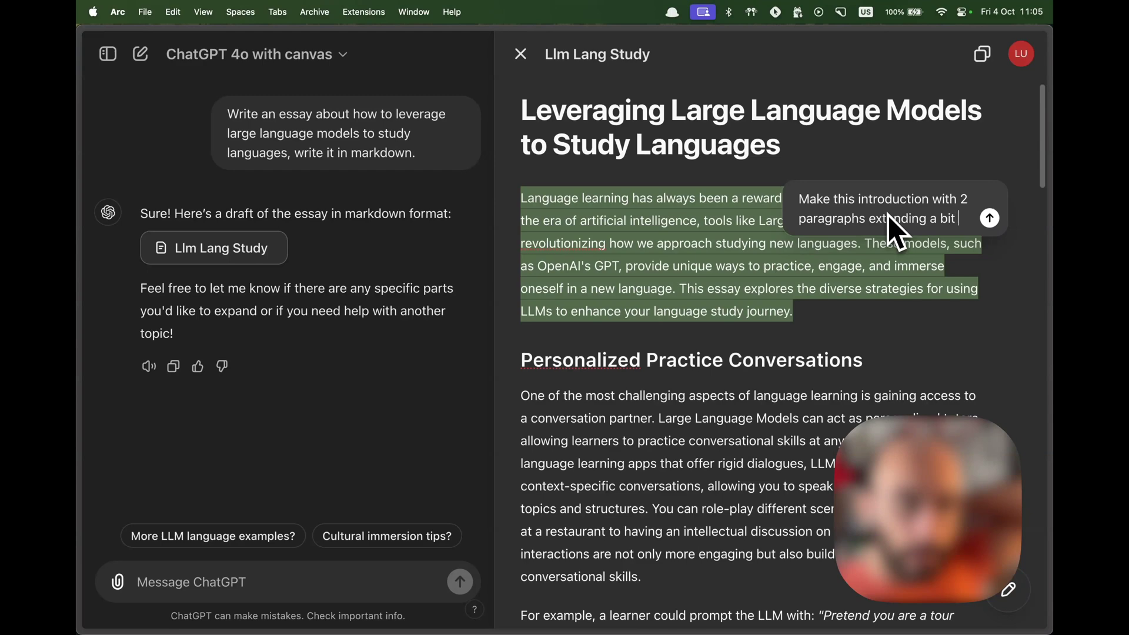
type("and giving more context")
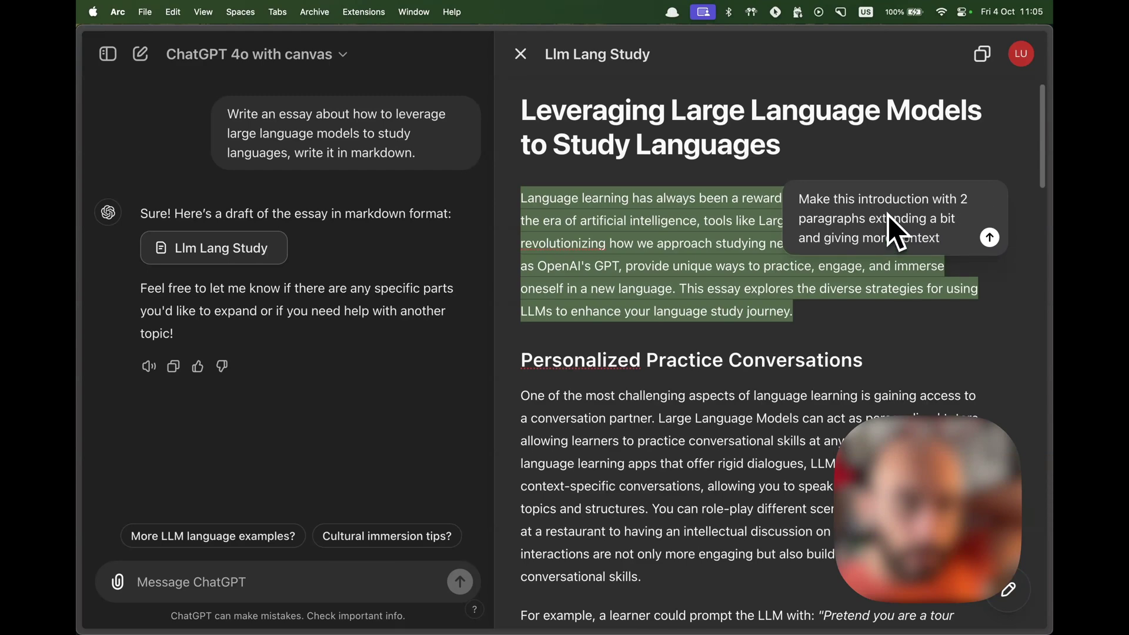
key("Return")
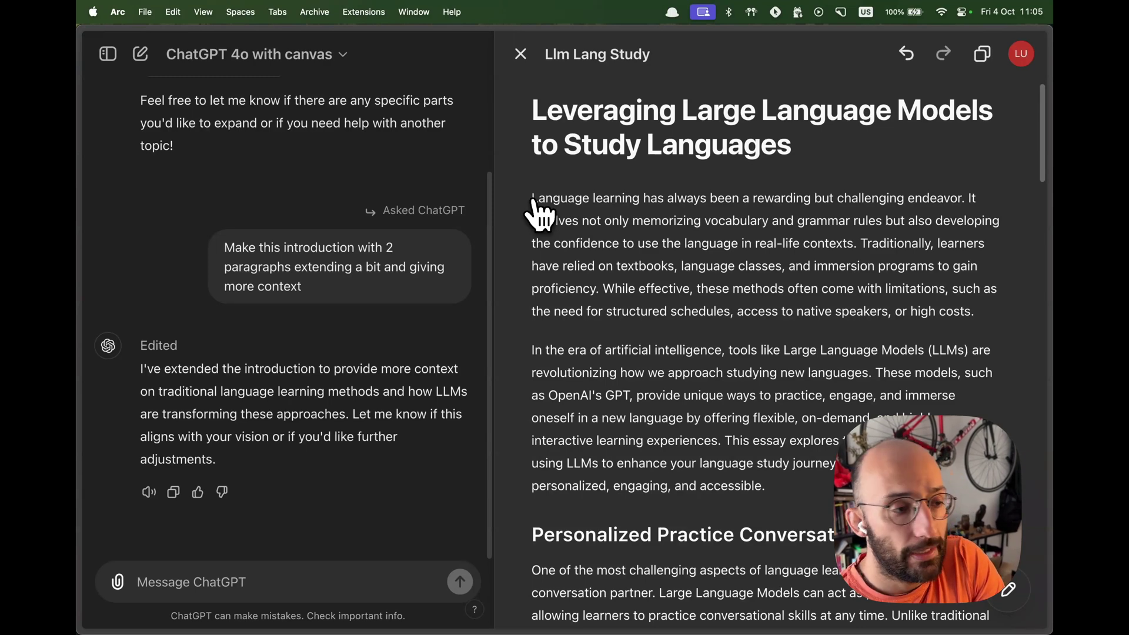
left_click(530, 206)
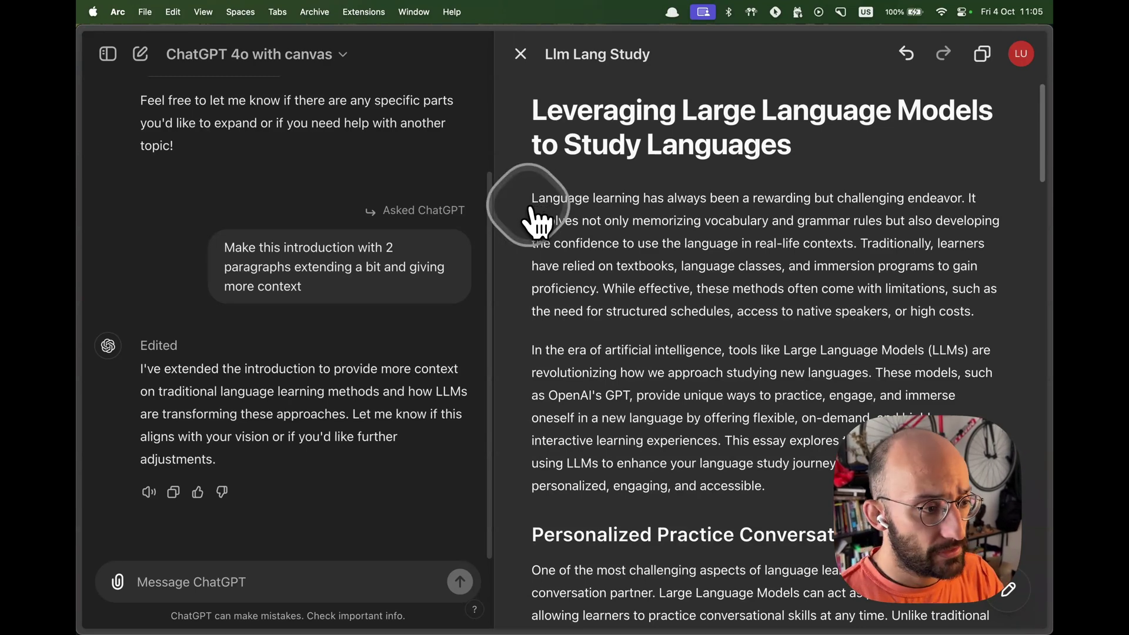
left_click(560, 217)
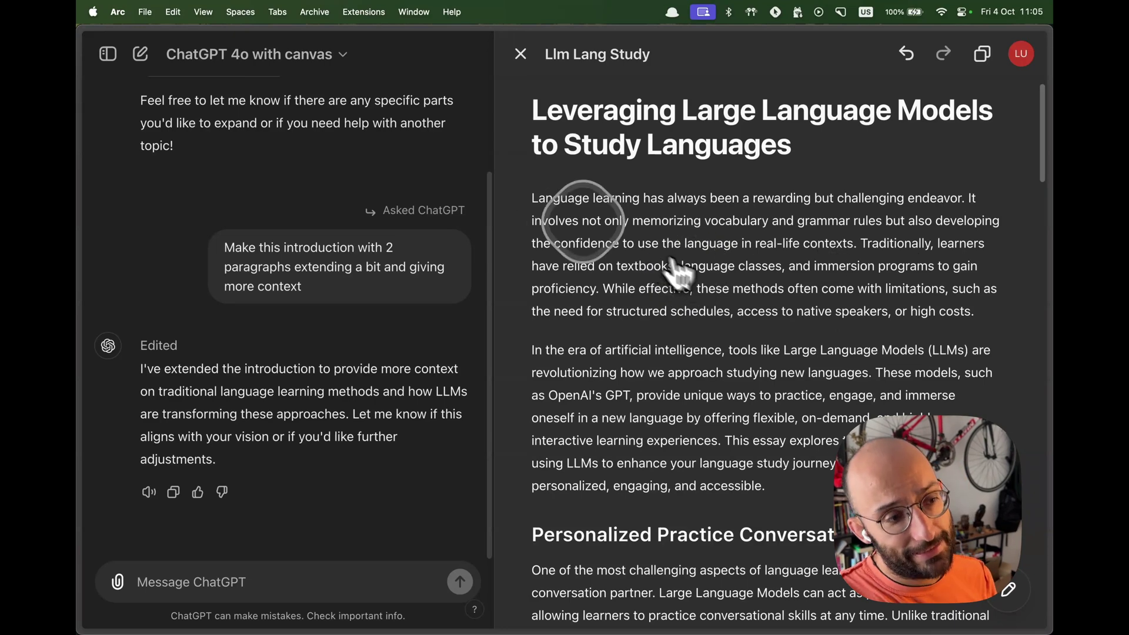
left_click(532, 199)
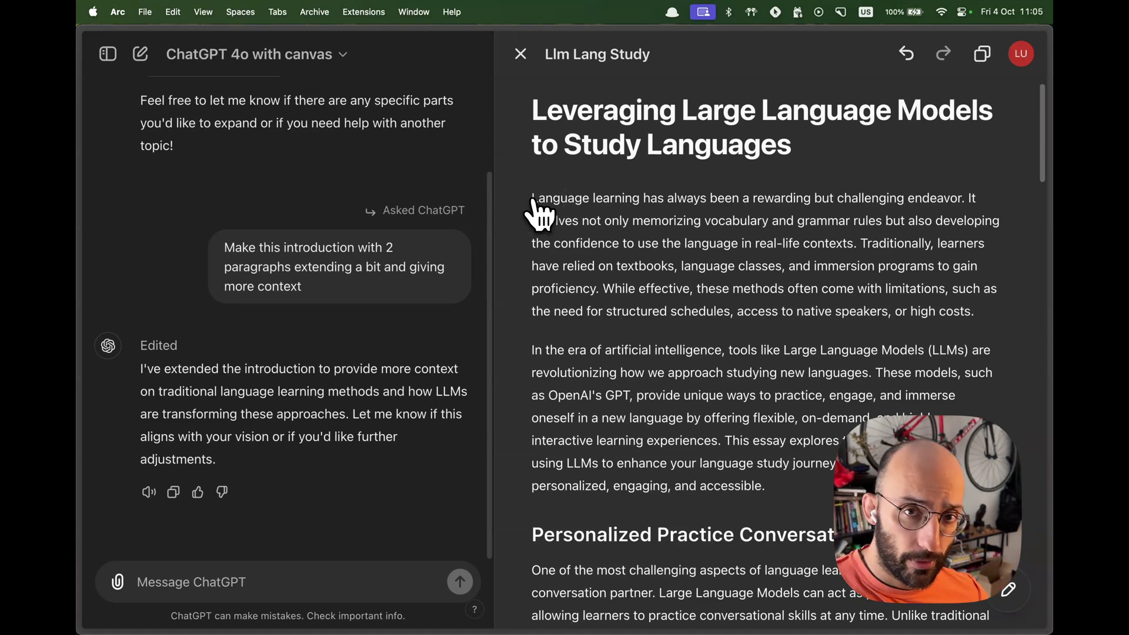
left_click(530, 201)
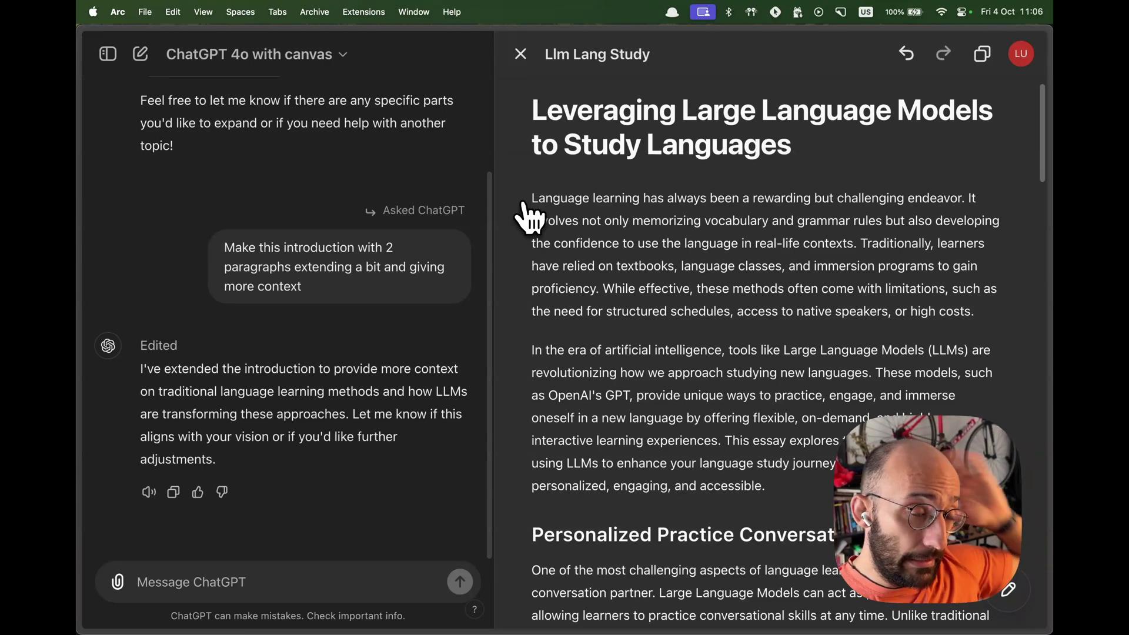
left_click(529, 199)
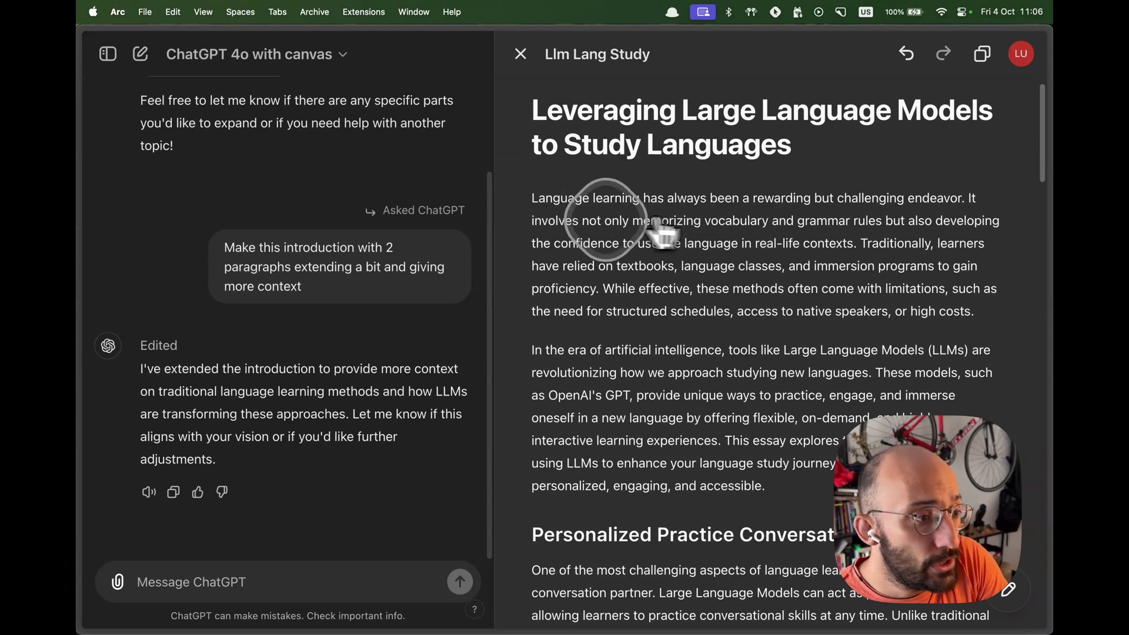
left_click(767, 497)
Select both introduction paragraphs and use the Suggest edits shortcut to get review comments
left_click_drag(767, 497, 534, 199)
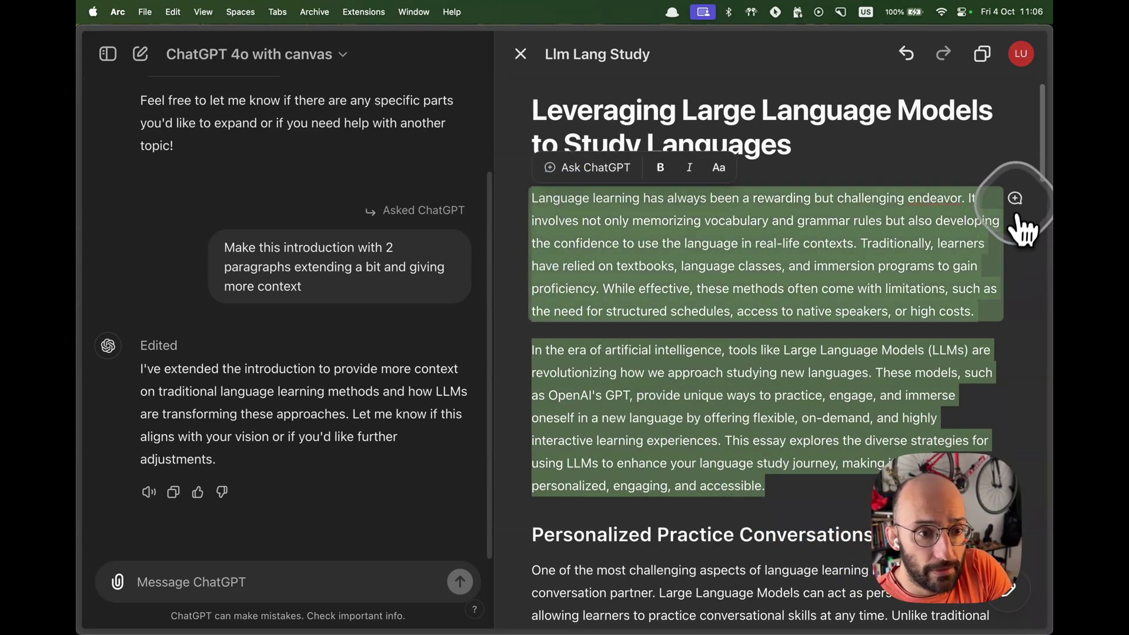
left_click(1014, 200)
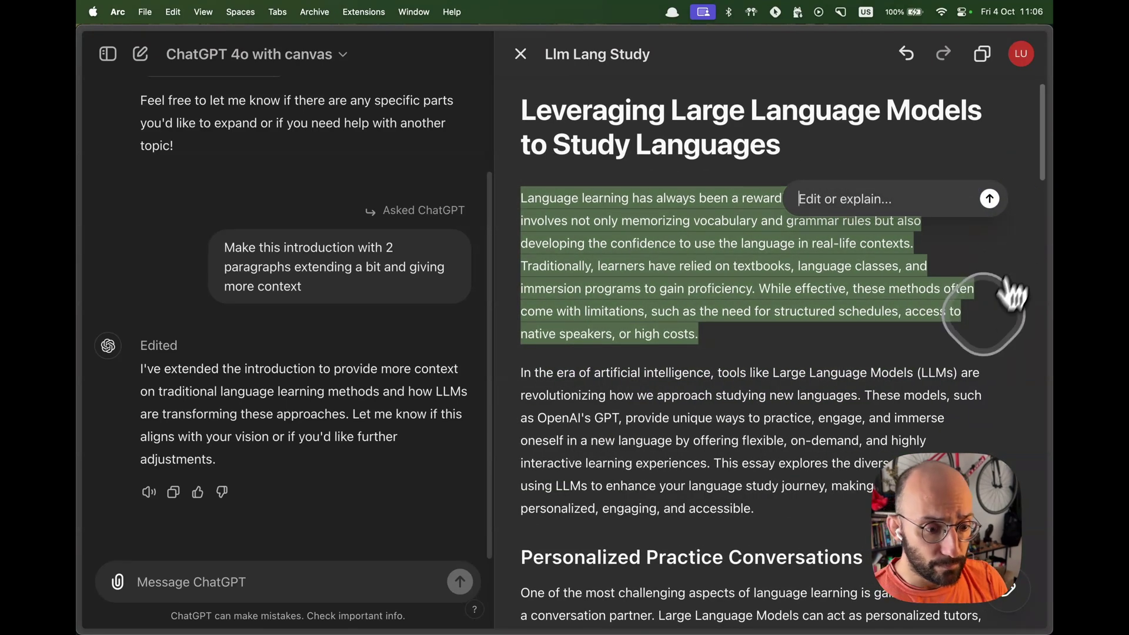
left_click(1008, 304)
left_click(1012, 594)
left_click(1014, 596)
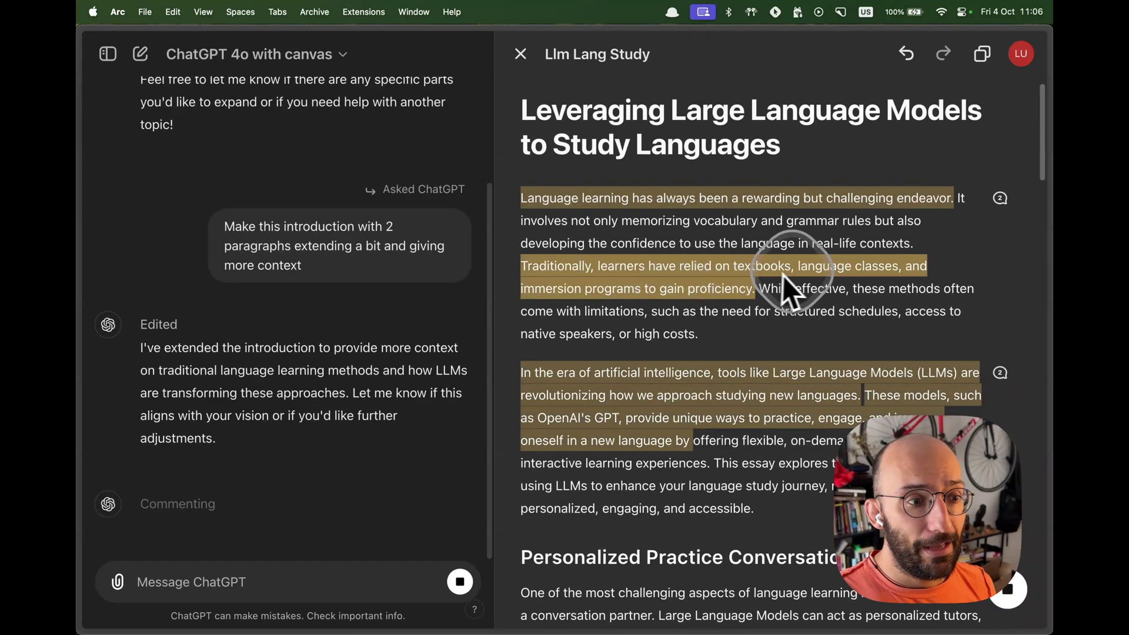
Apply the suggestions adding a market-scene hook and examples of traditional learning methods
scroll(841, 321, "down", 5)
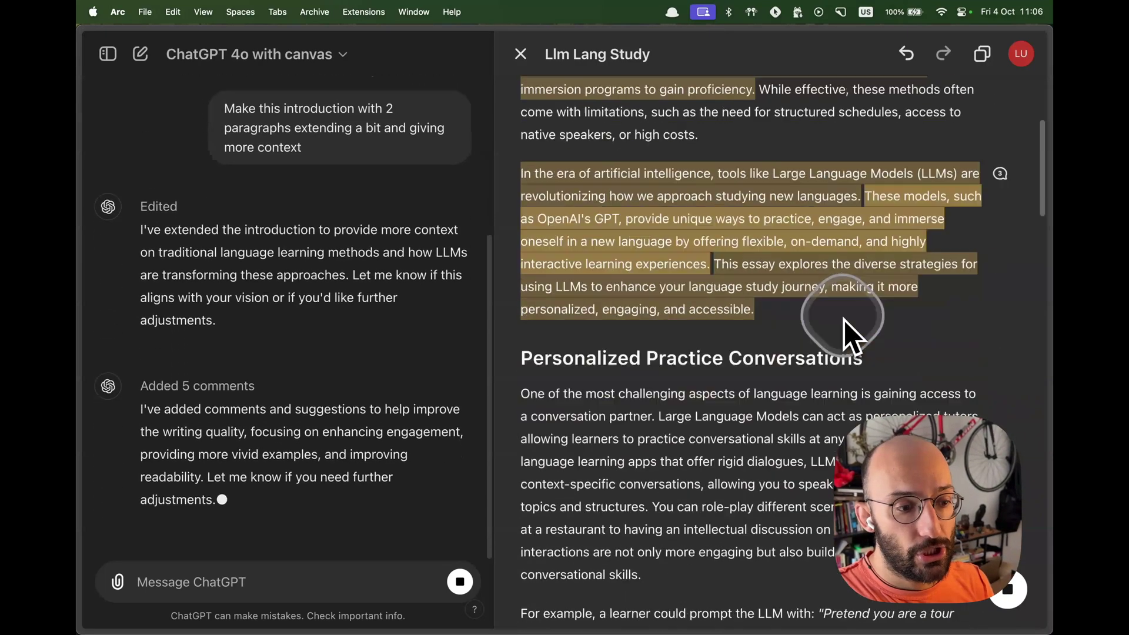
scroll(842, 321, "down", 15)
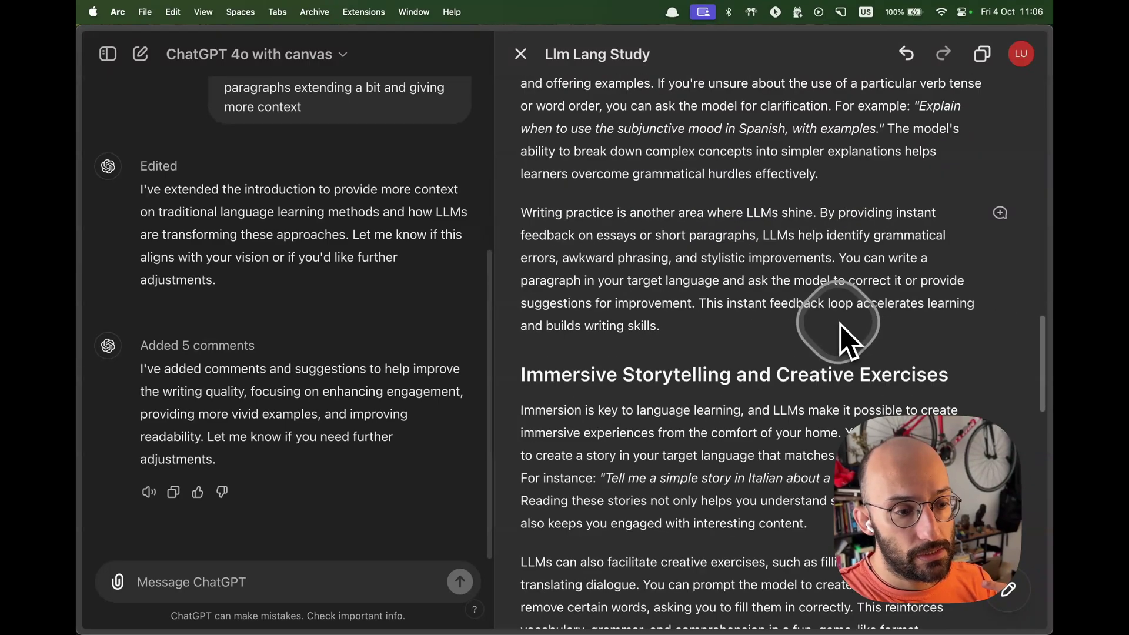
scroll(840, 326, "down", 15)
scroll(829, 347, "up", 20)
left_click(1001, 233)
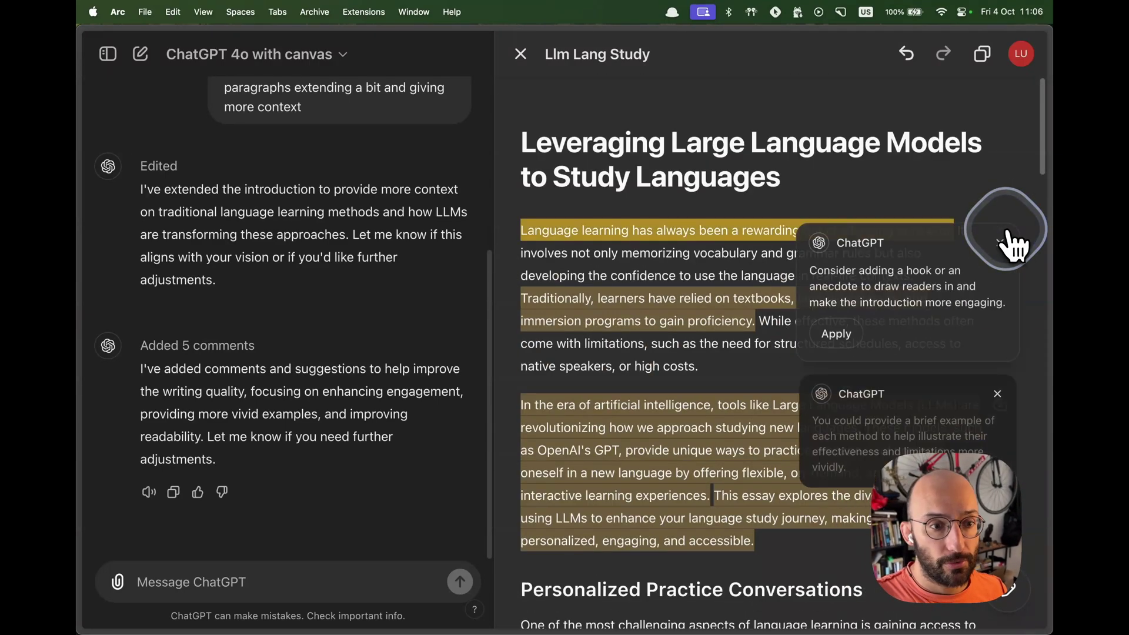
left_click(835, 333)
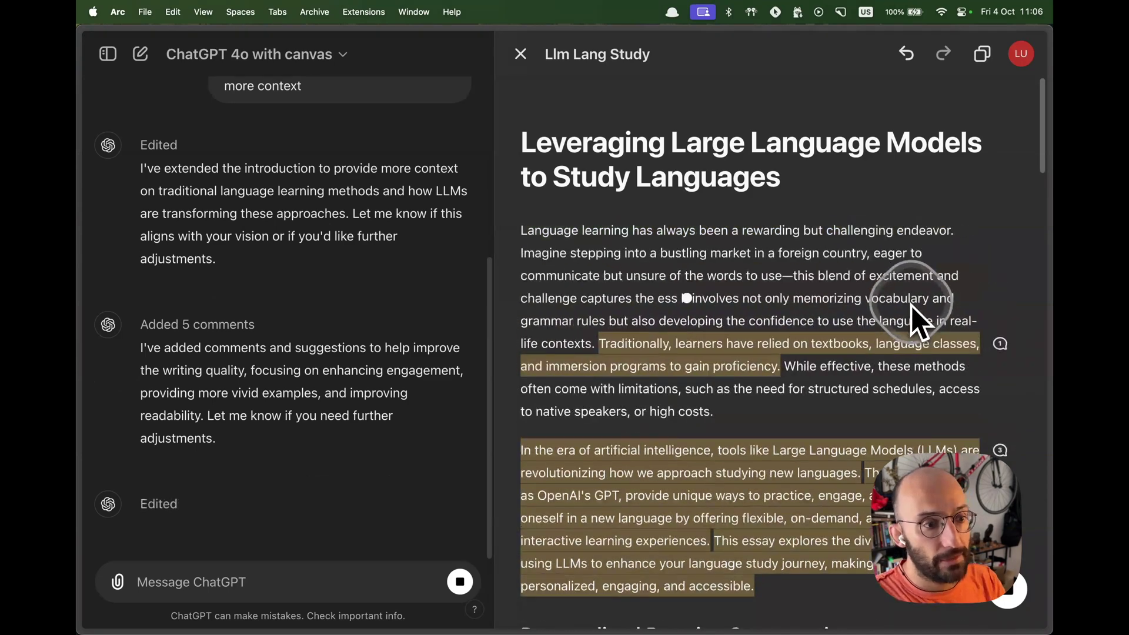
left_click(1000, 345)
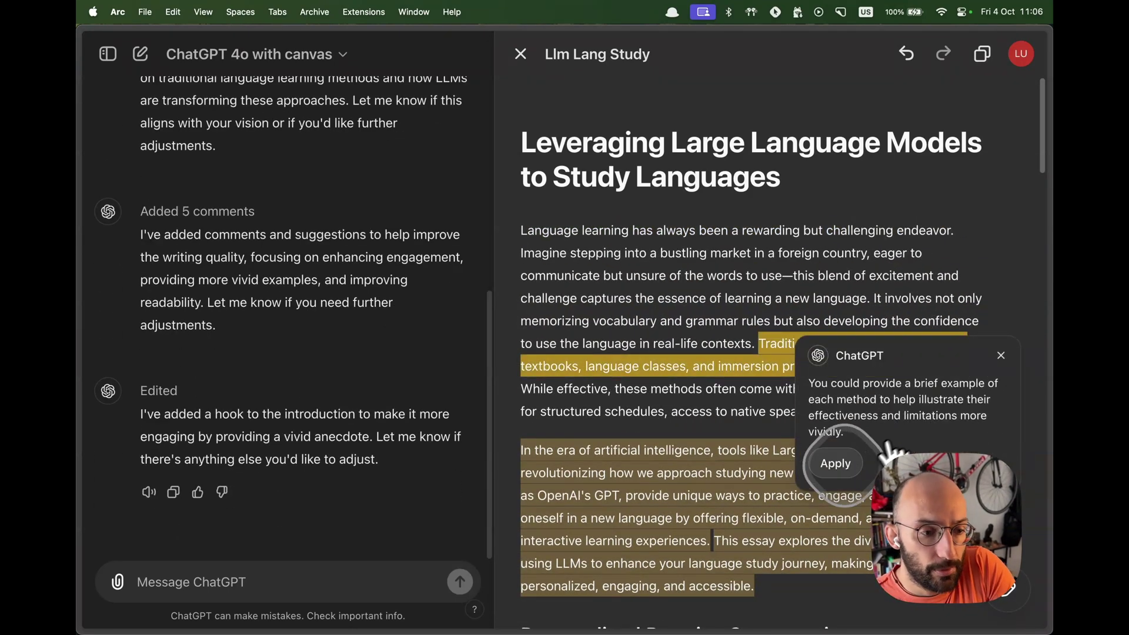
left_click(837, 463)
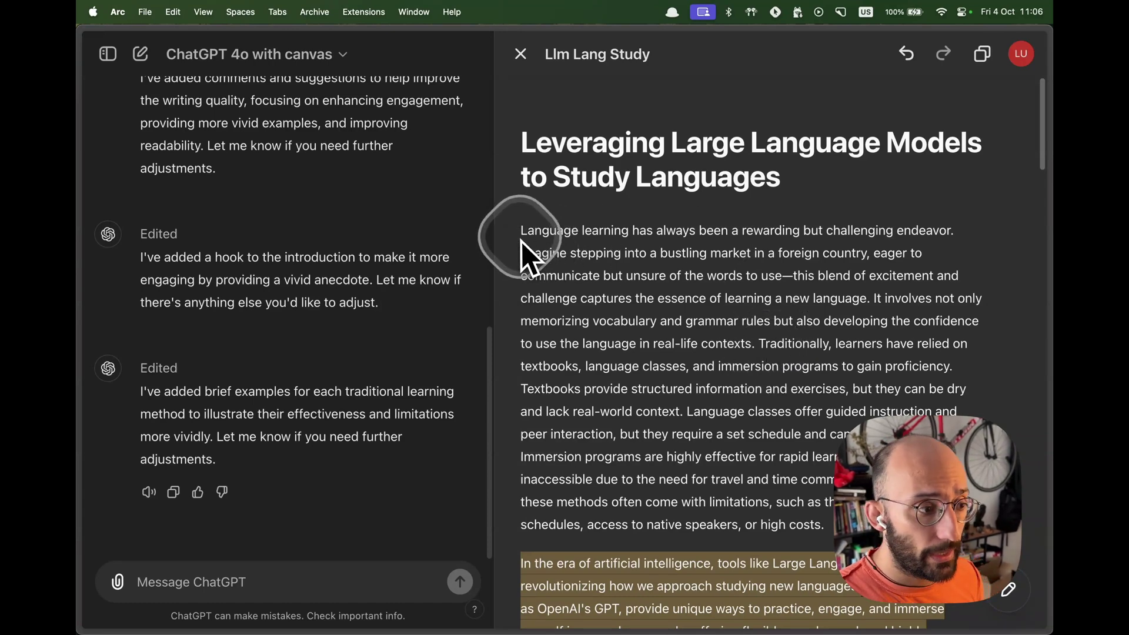
scroll(611, 283, "down", 5)
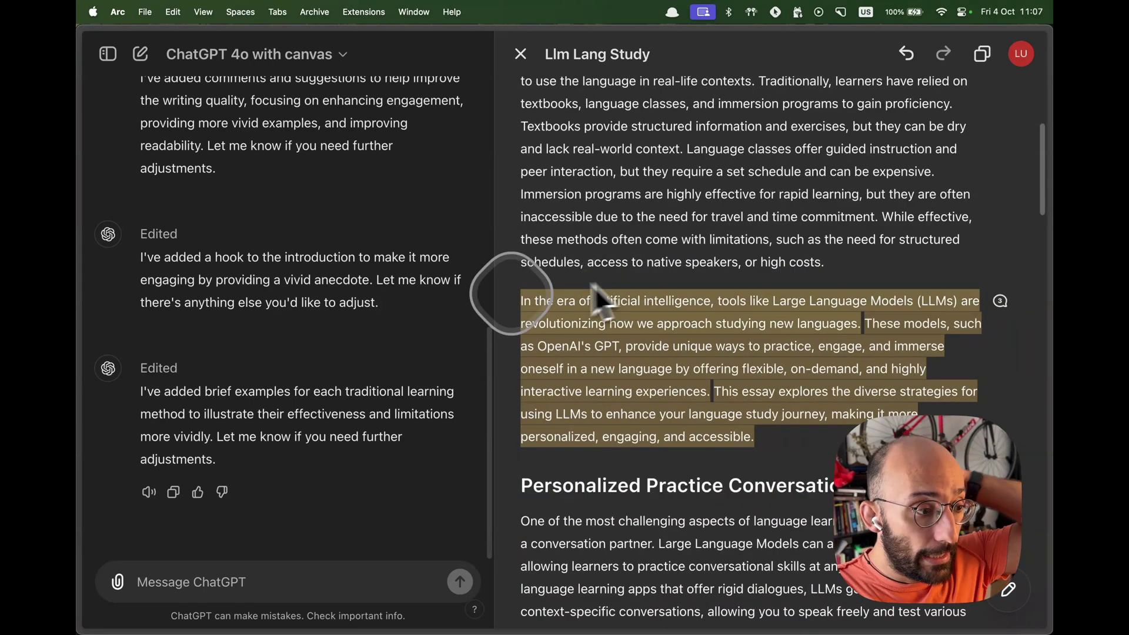
Use the Adjust the length shortcut to shorten the essay to about half its length
left_click(1012, 591)
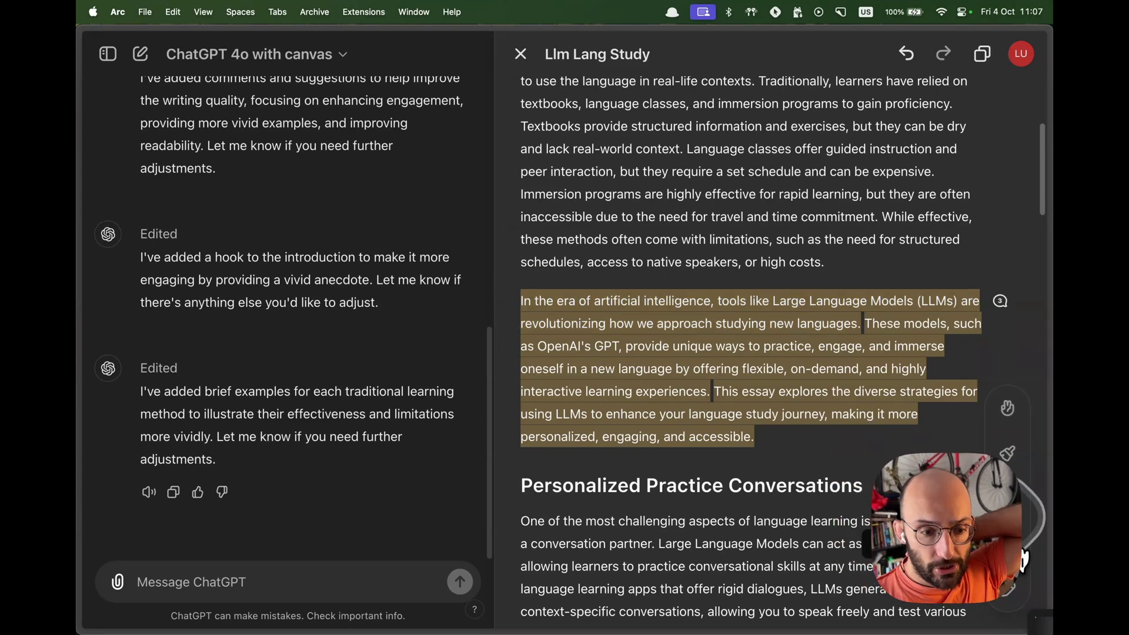
left_click(1023, 573)
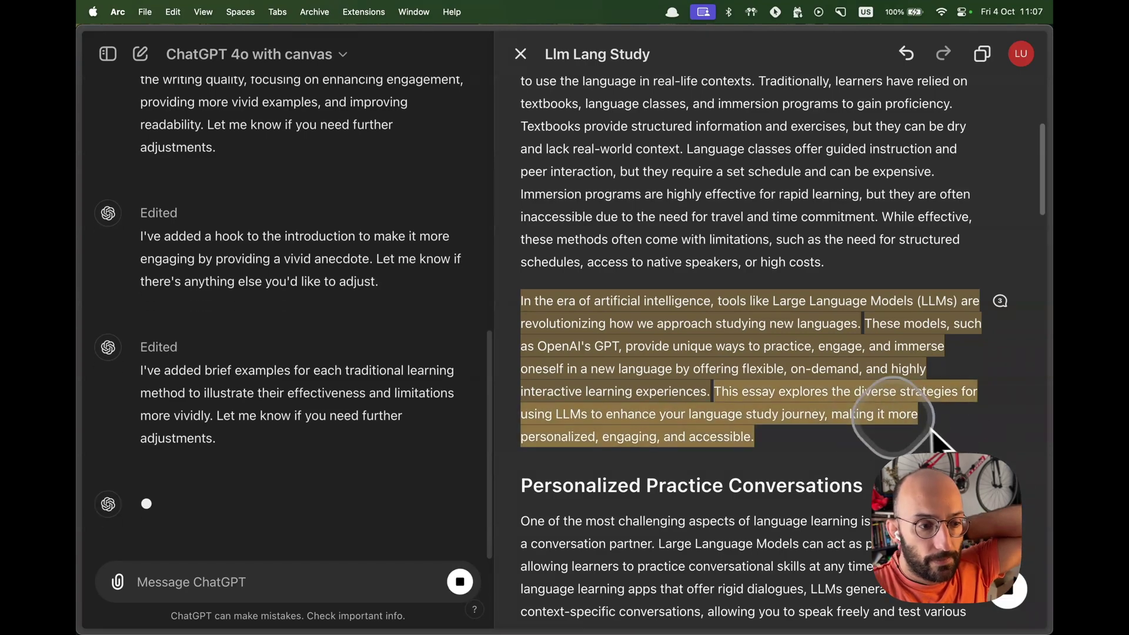
left_click(849, 386)
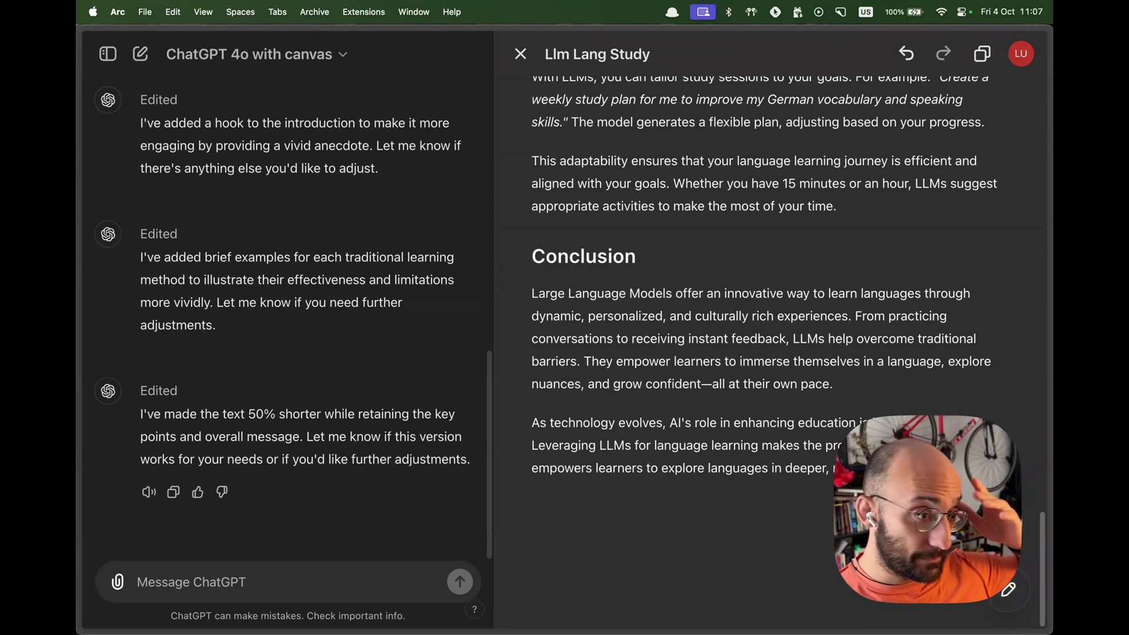
mouse_move(1013, 596)
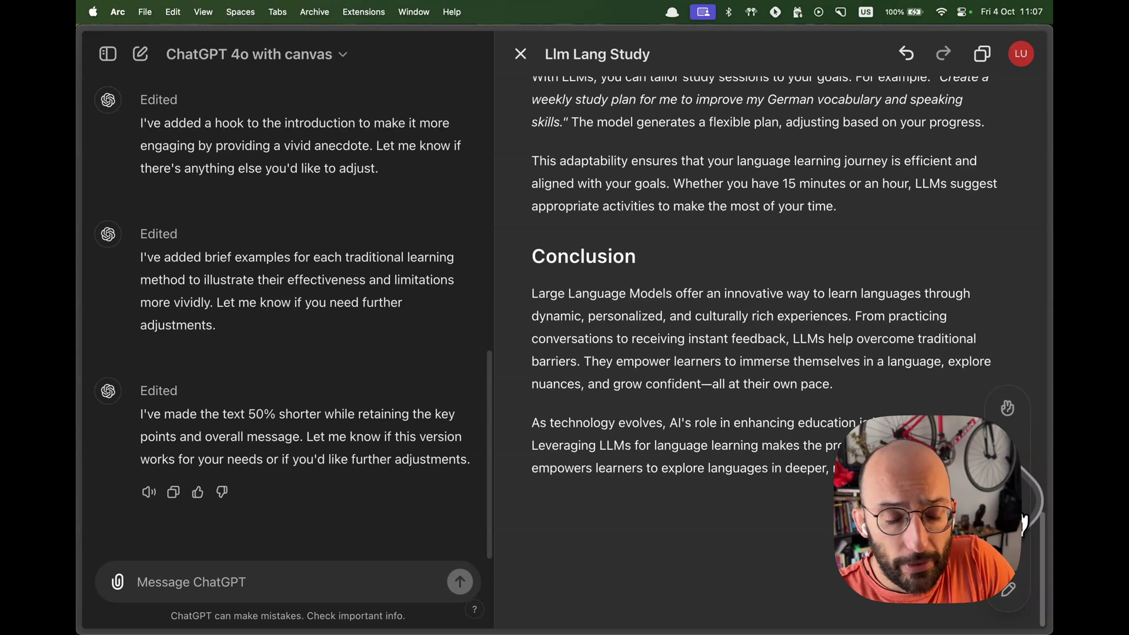
Set the Reading level shortcut to Middle School so the essay uses simpler wording
left_click(1022, 519)
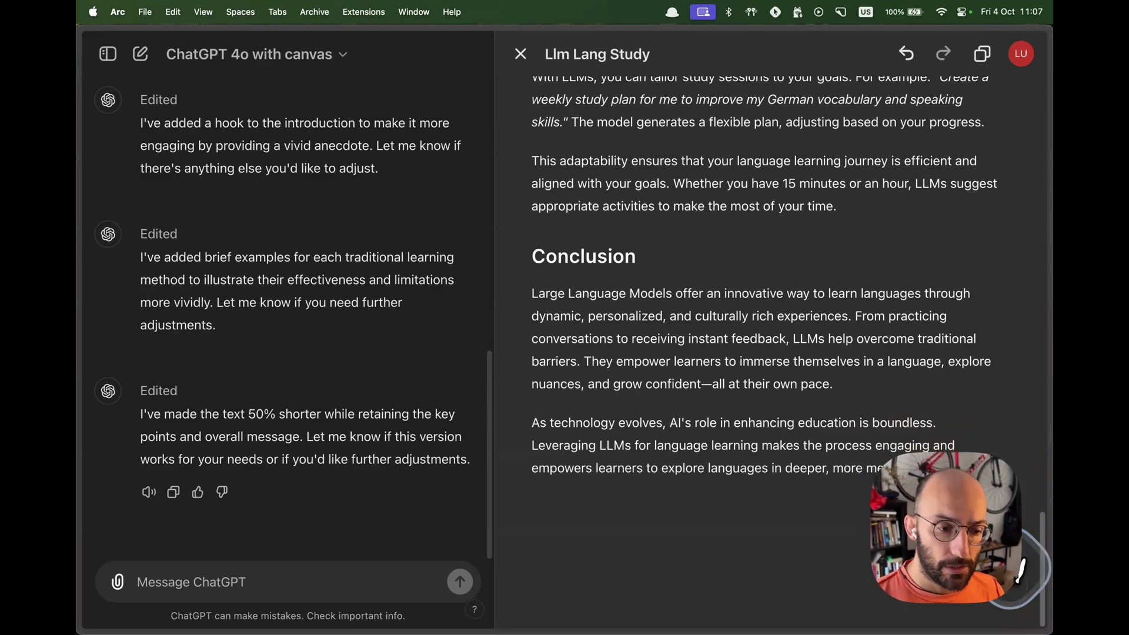
left_click(1021, 568)
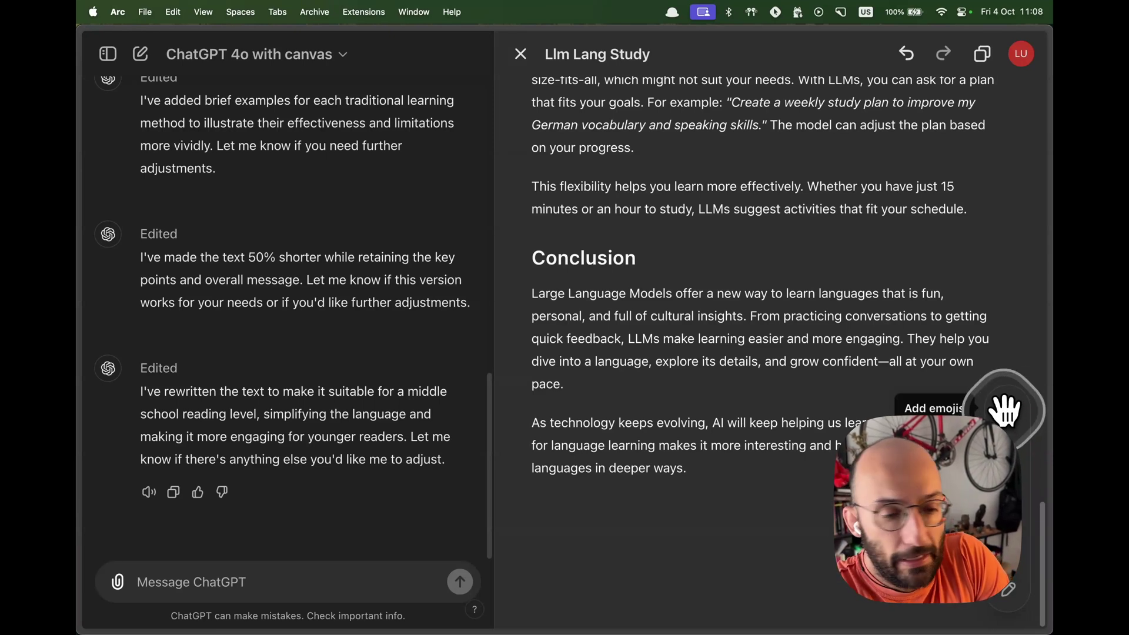
left_click(1005, 409)
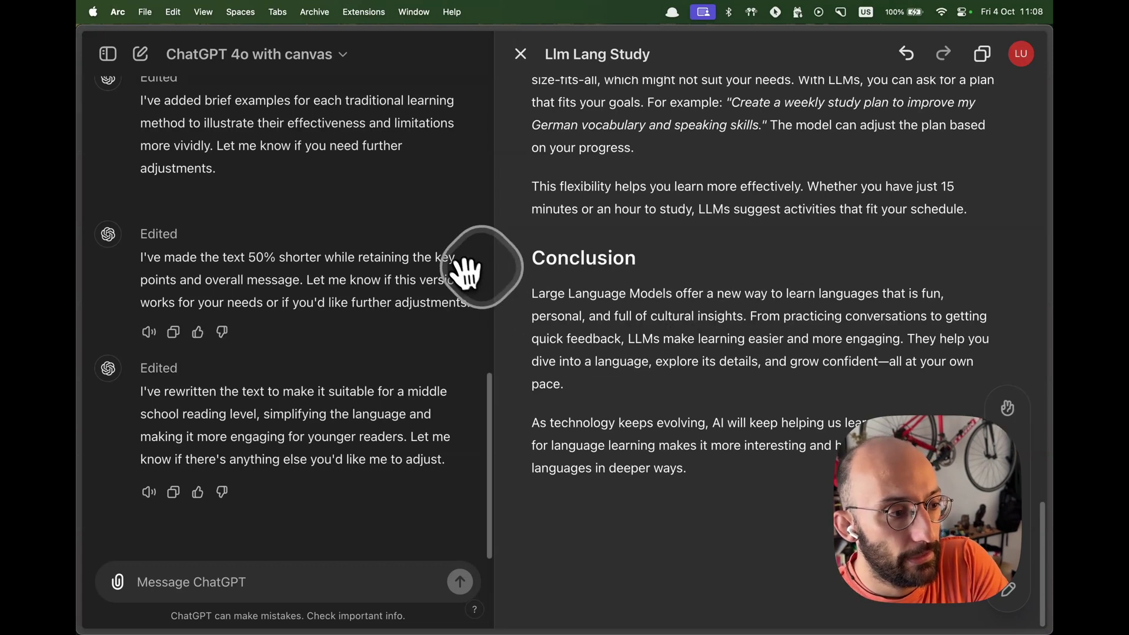
Ask ChatGPT for a simple Python script that generates and analyses fake time series data
left_click(355, 579)
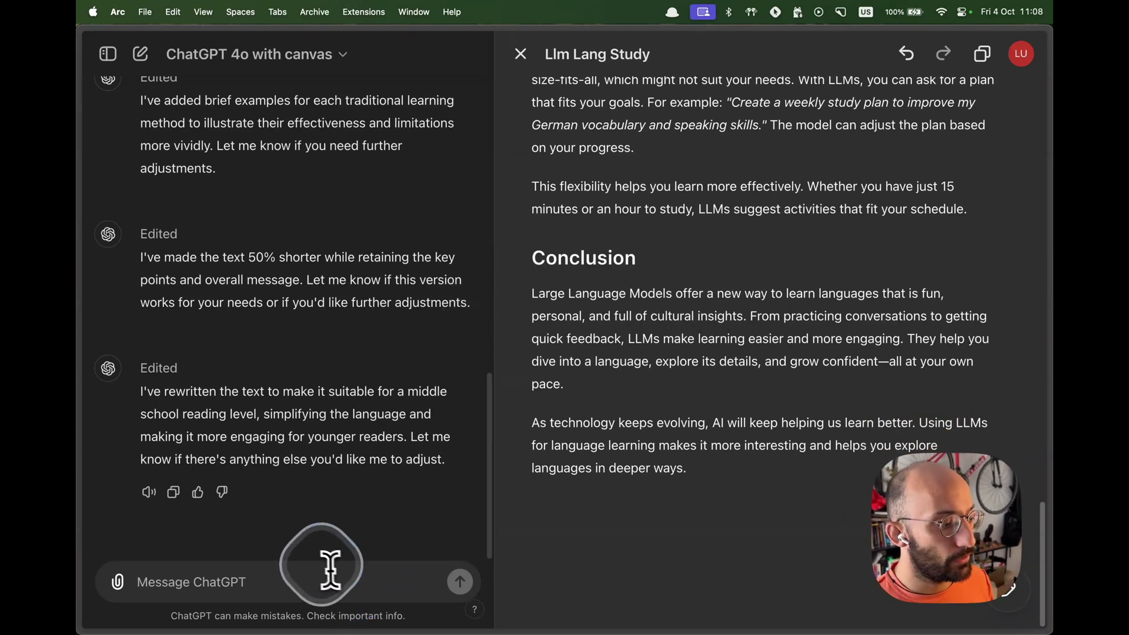
type("Write a simple python script to analyse some fake t")
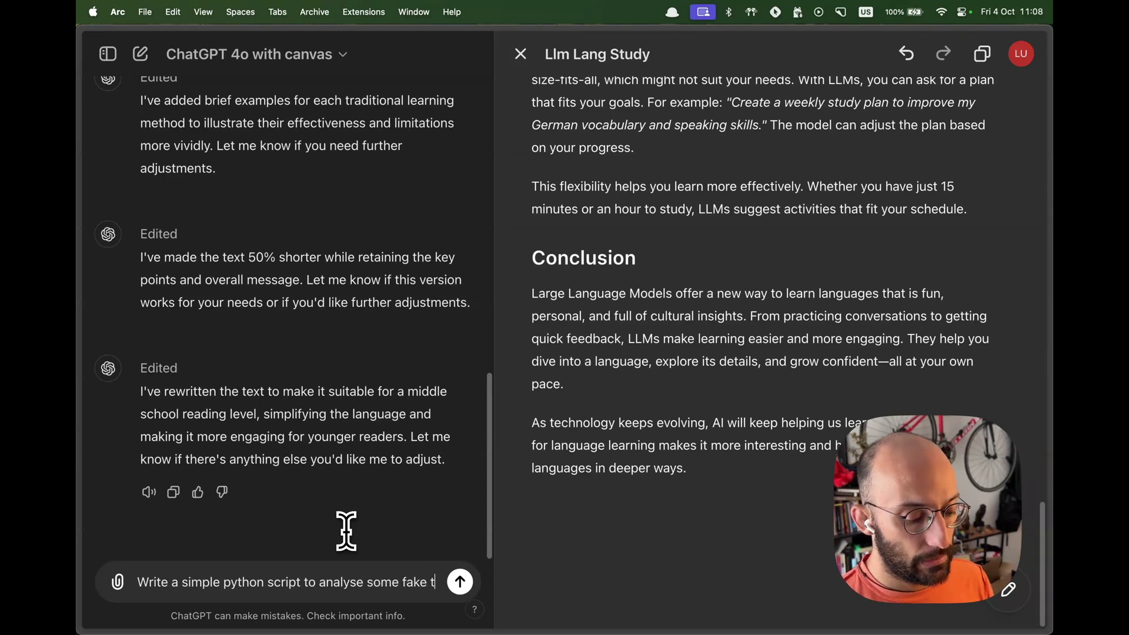
type("ime series data")
key("Return")
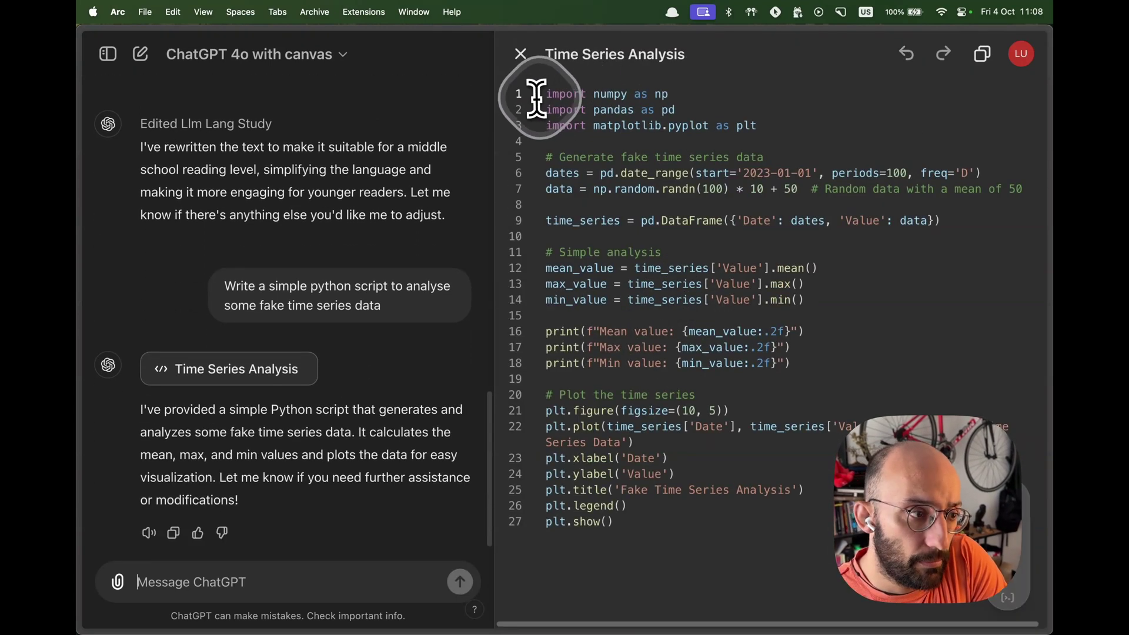
Select and deselect the 27-line Time Series Analysis script, then bring up its code shortcuts
left_click_drag(545, 94, 655, 523)
left_click(782, 552)
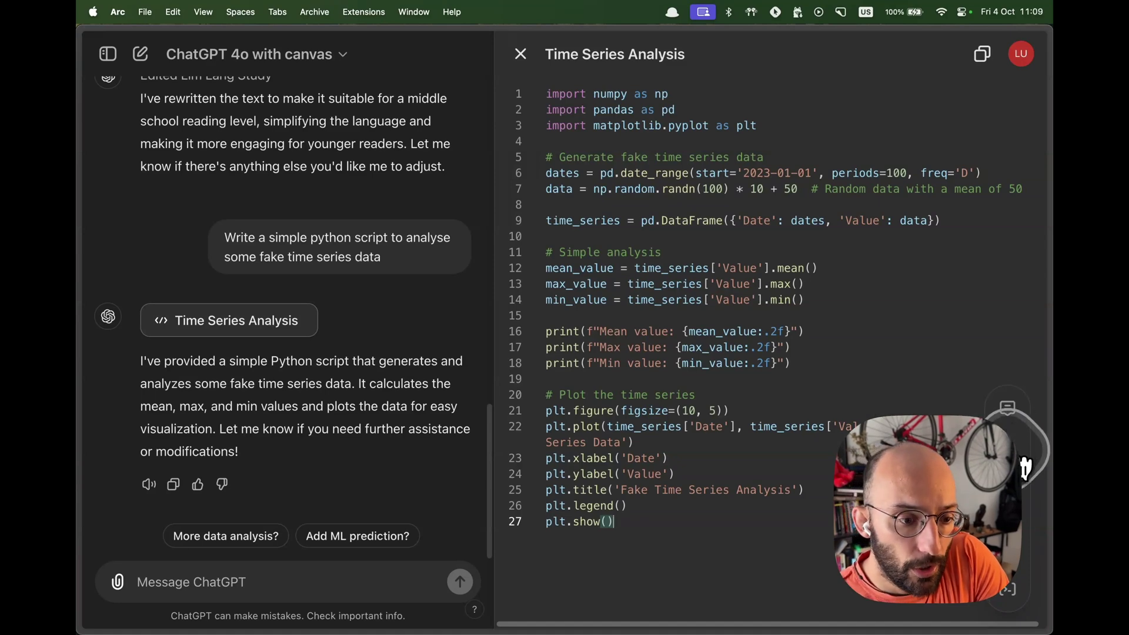
left_click(1021, 564)
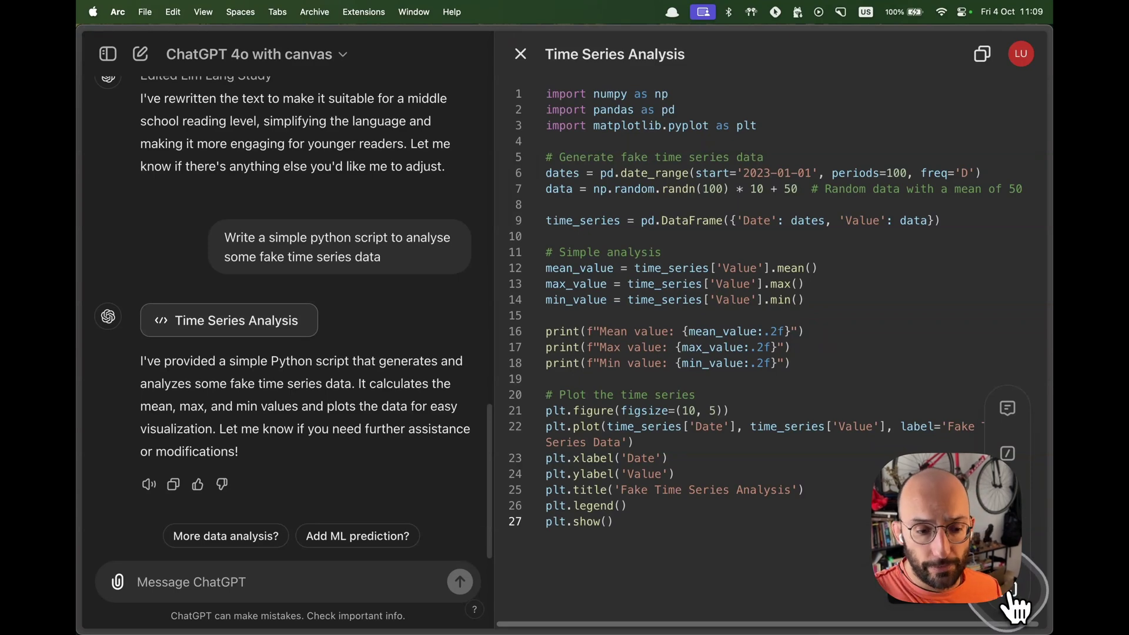
Get review comments on the script, then widen the chat pane and narrow the code canvas
left_click(1015, 612)
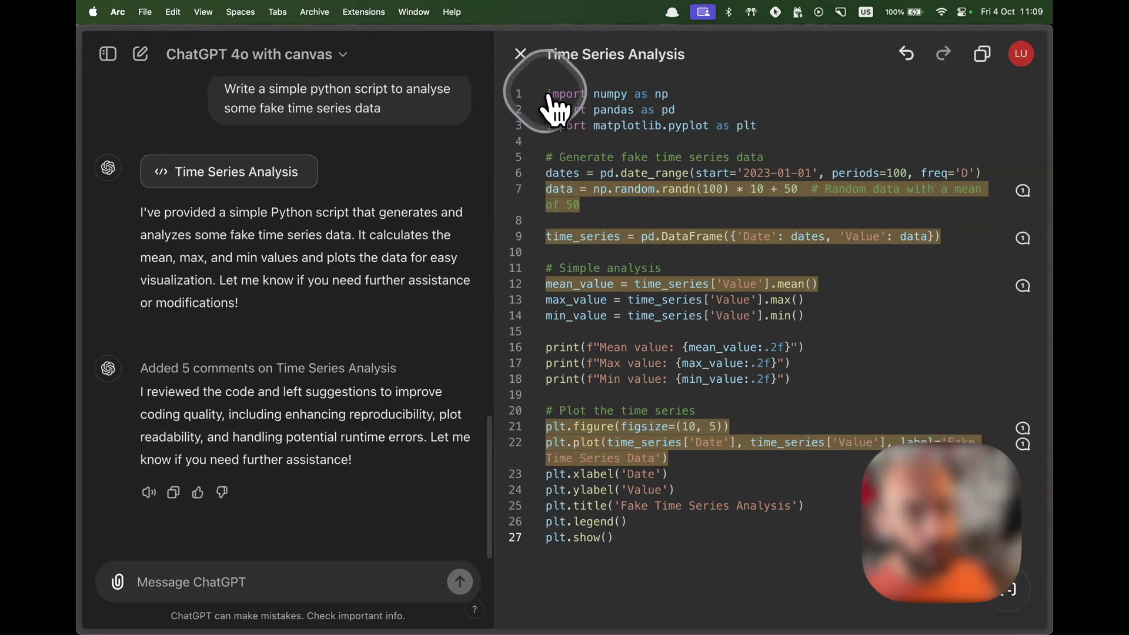
left_click_drag(549, 97, 642, 538)
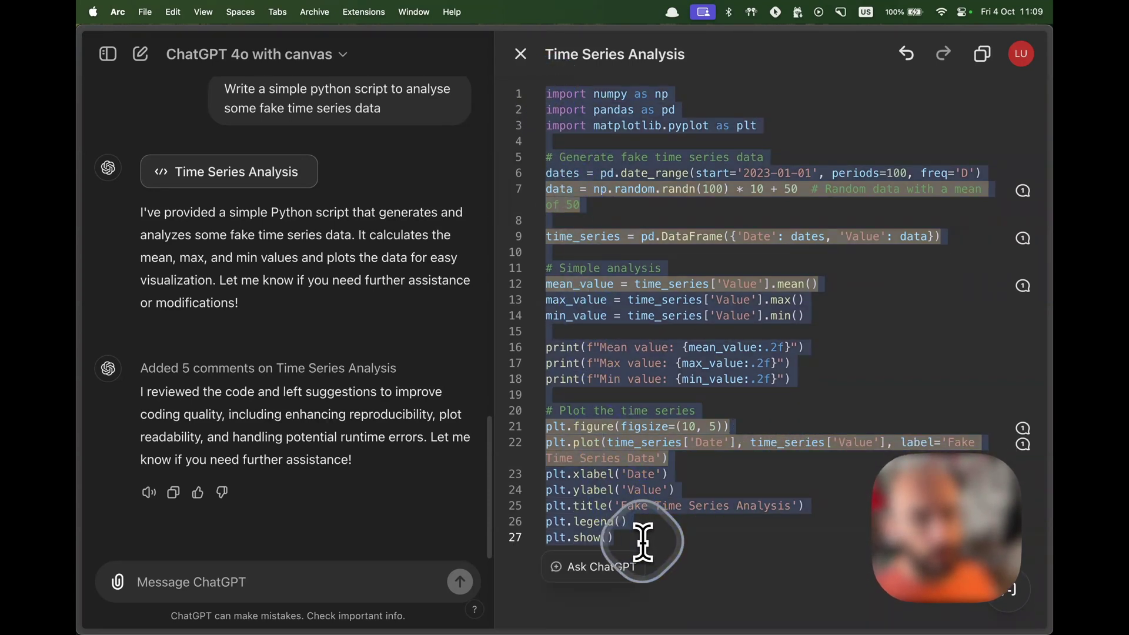
left_click(643, 539)
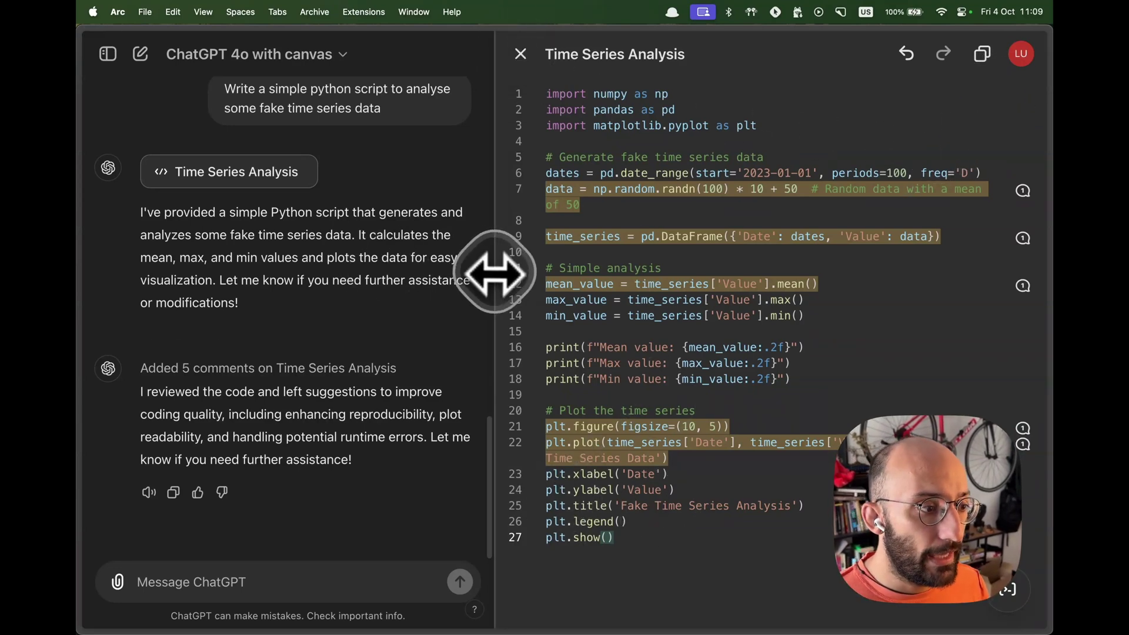
left_click_drag(494, 277, 591, 259)
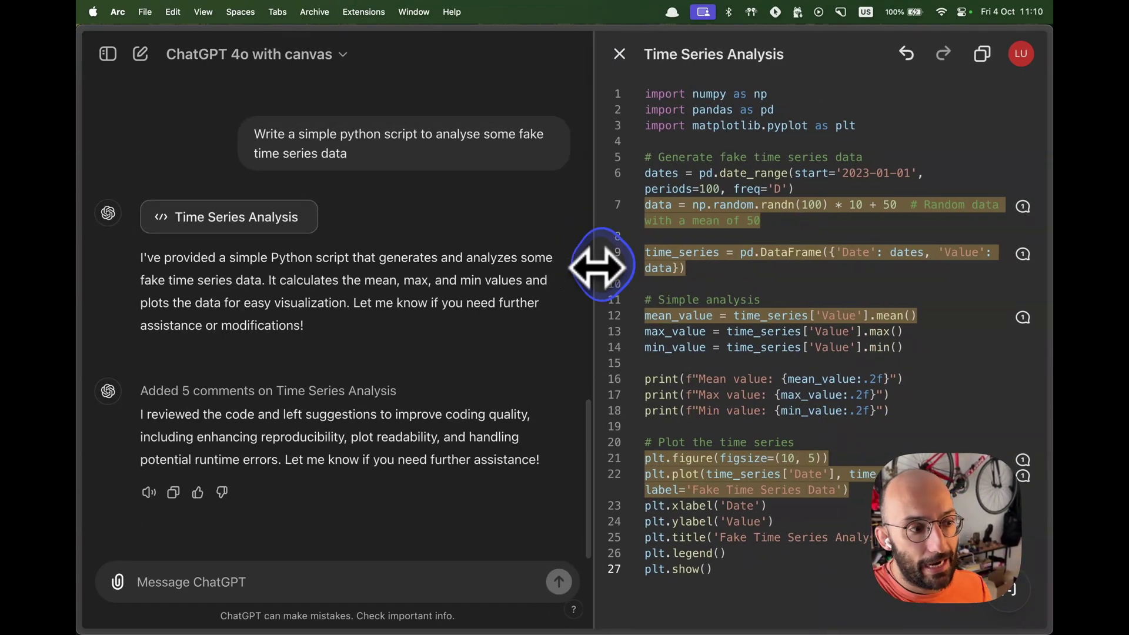
left_click_drag(594, 267, 569, 264)
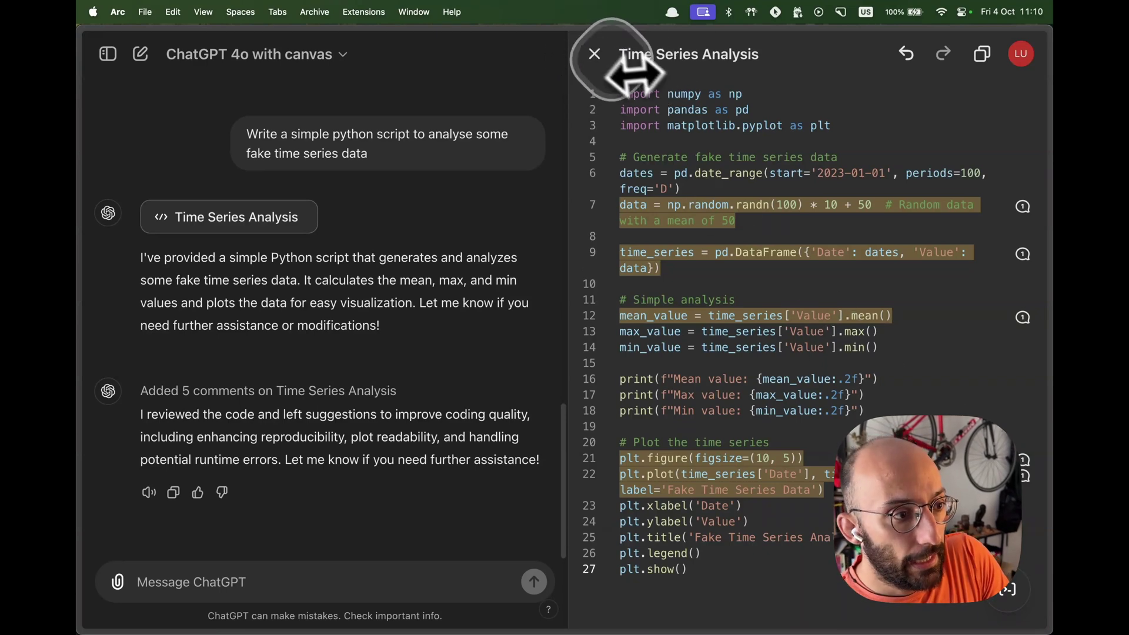
Generate an image of a scientist building a robot, view it full size, then close it
left_click(398, 574)
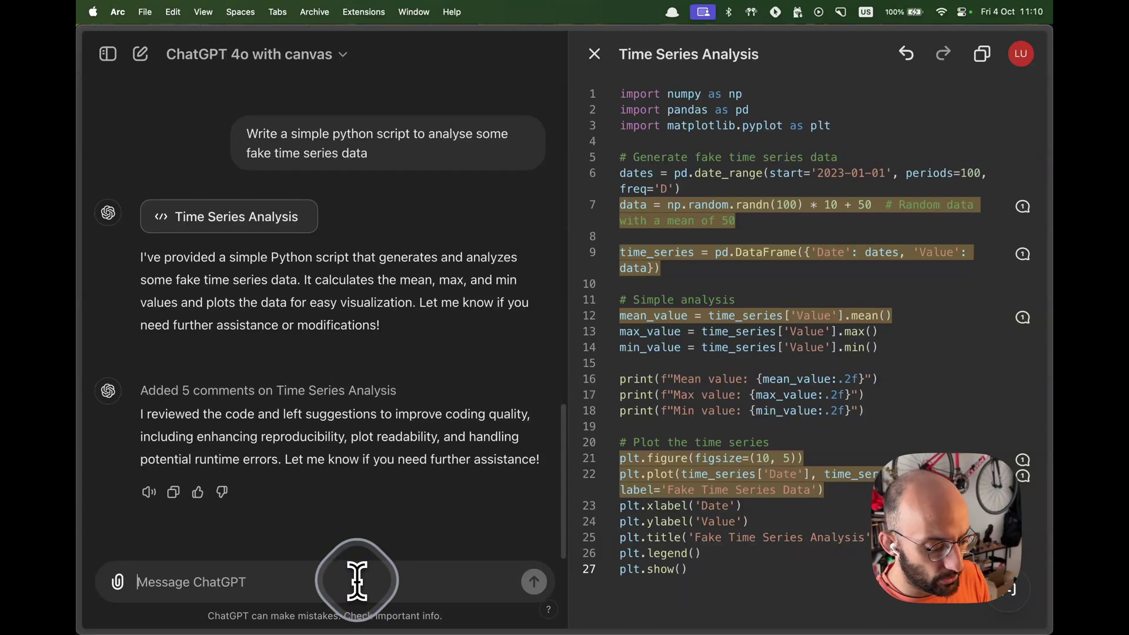
type("Generate an image of a scientist building a robot")
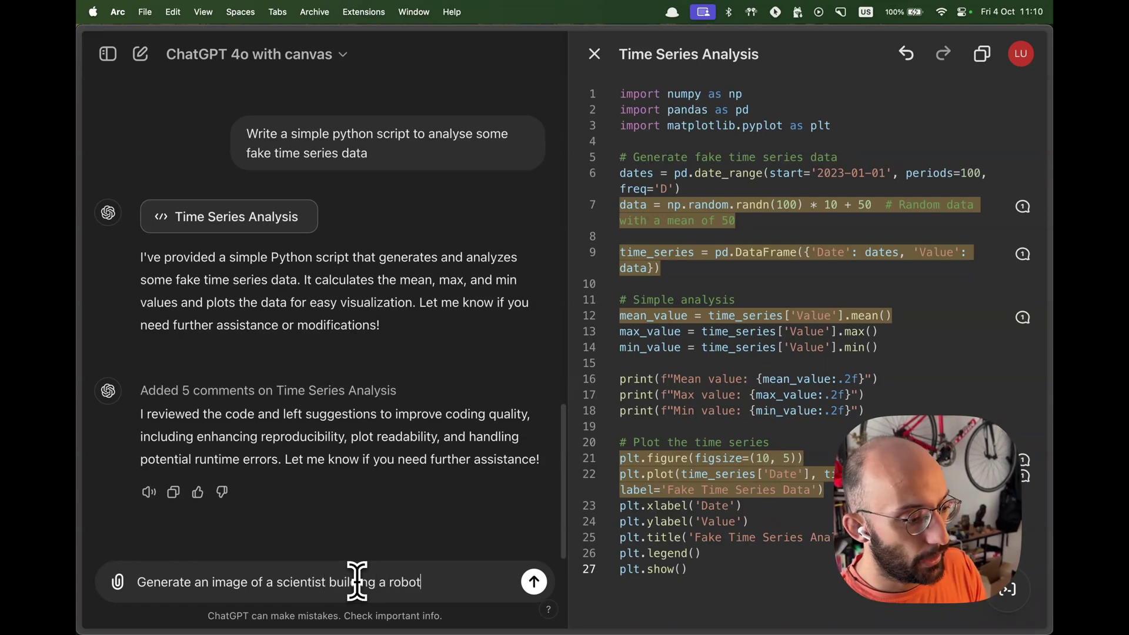
key("Return")
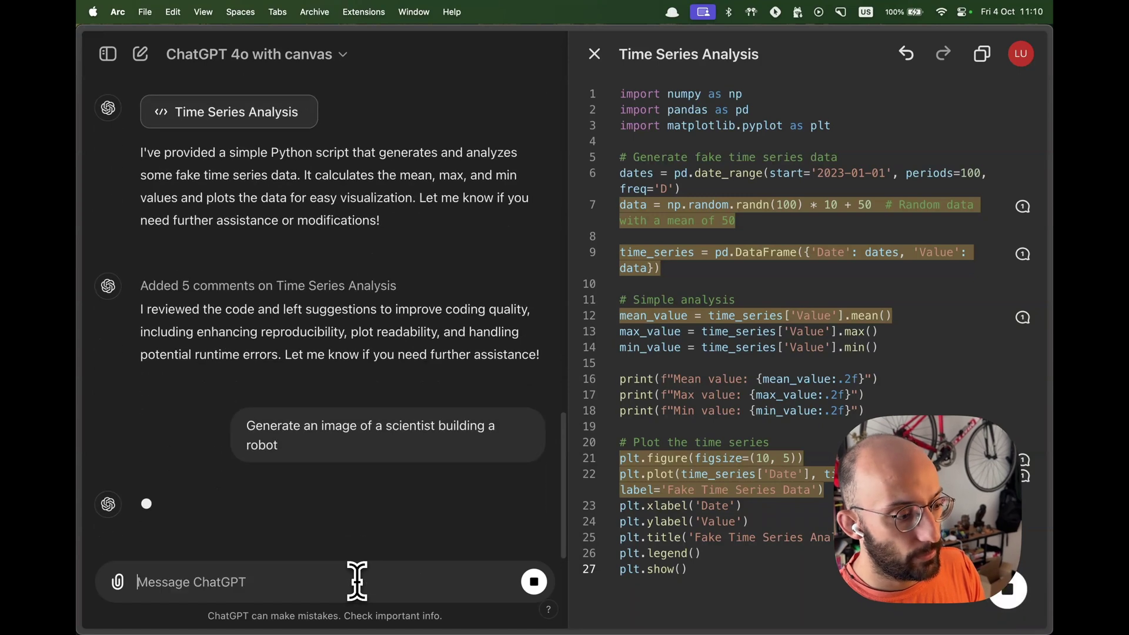
left_click(305, 453)
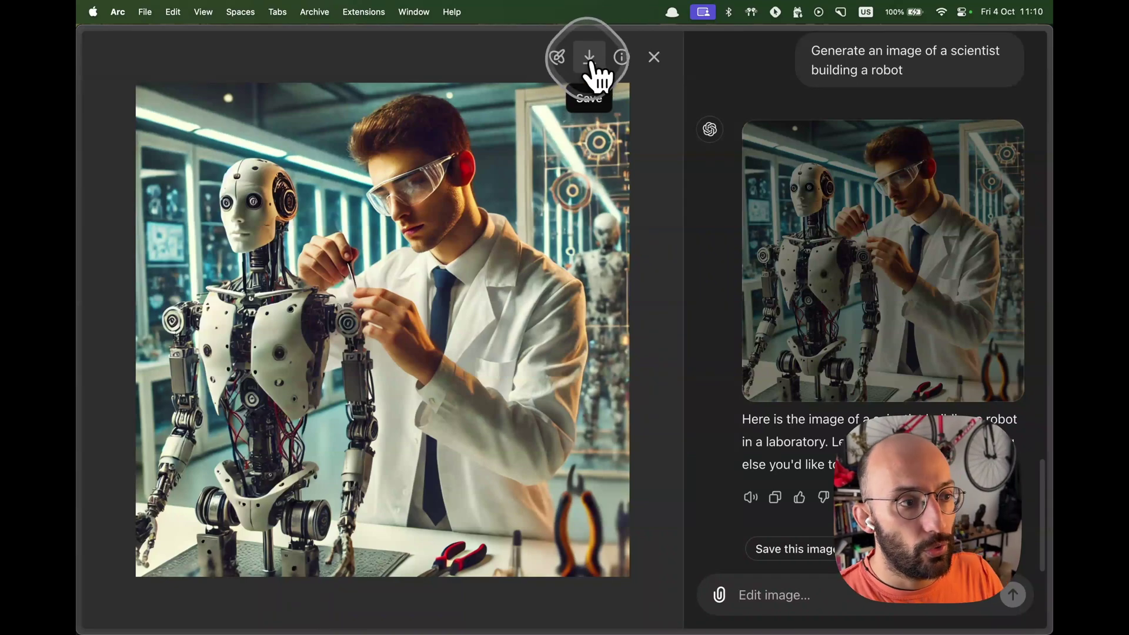
left_click(654, 57)
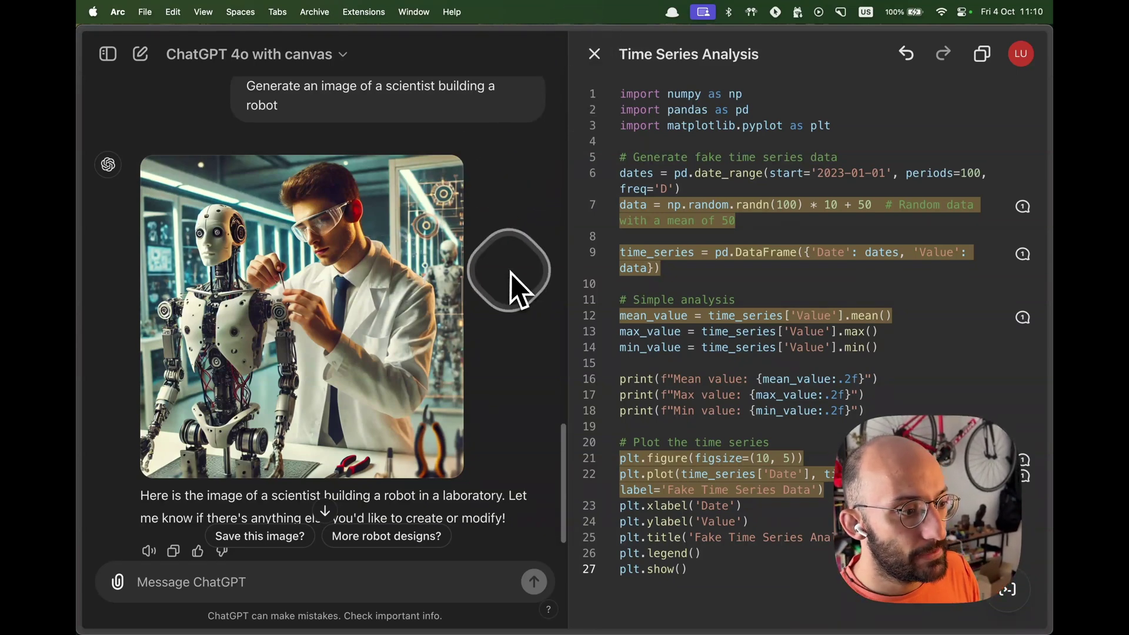
key("ctrl+Tab")
key("Escape")
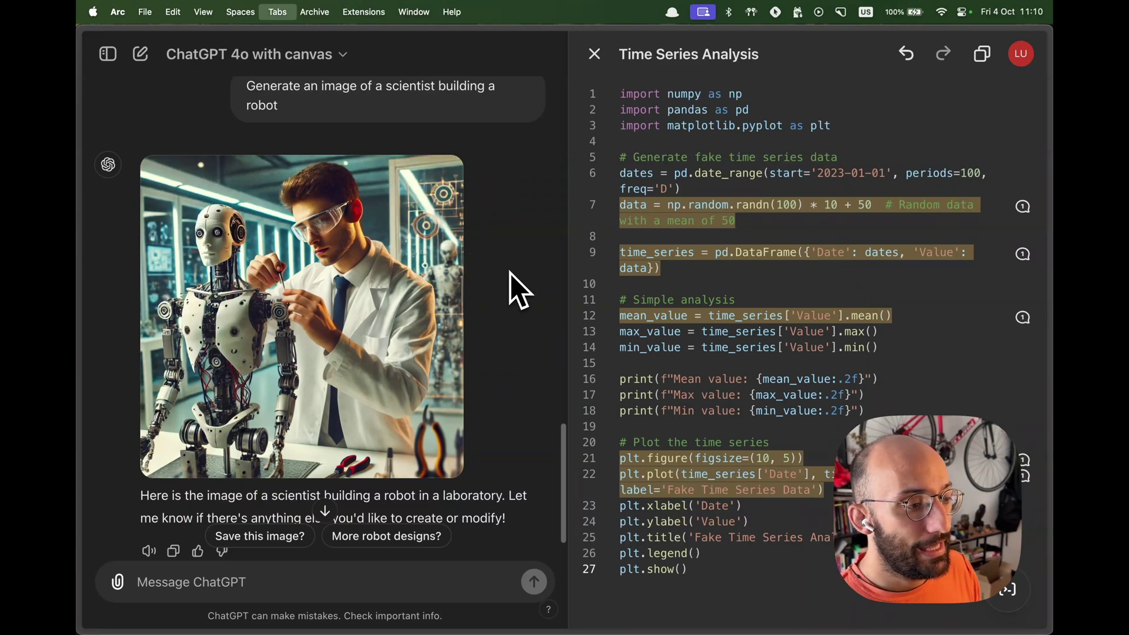
Switch to the 'Introducing the Realtime API' announcement and scroll to its opening paragraphs
key("ctrl+Tab")
key("ctrl+Tab")
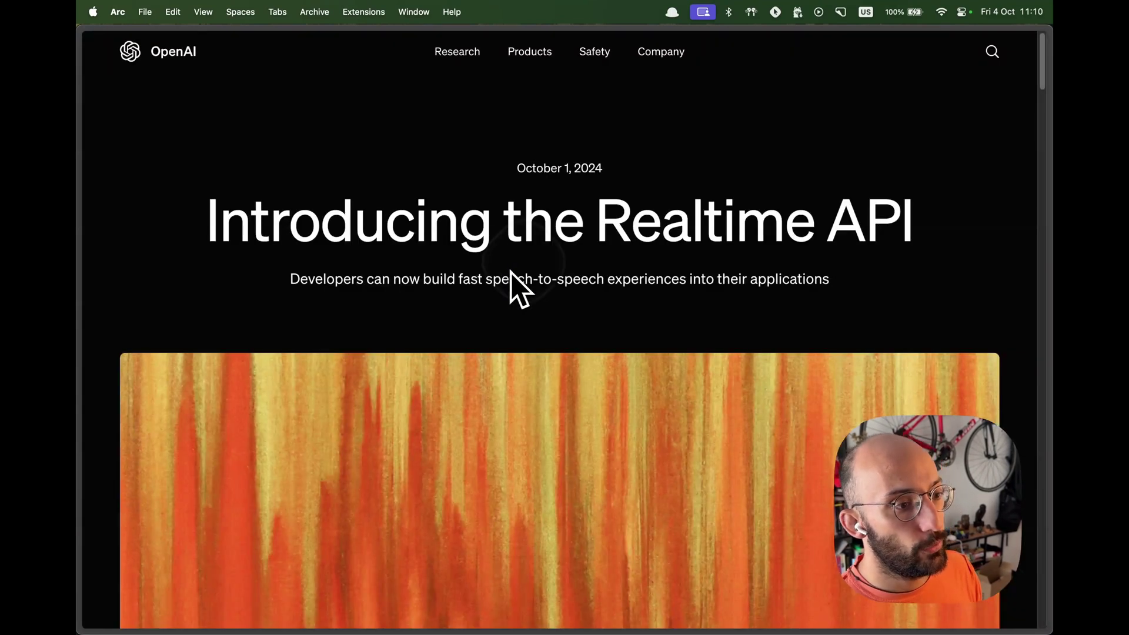
scroll(562, 239, "down", 2)
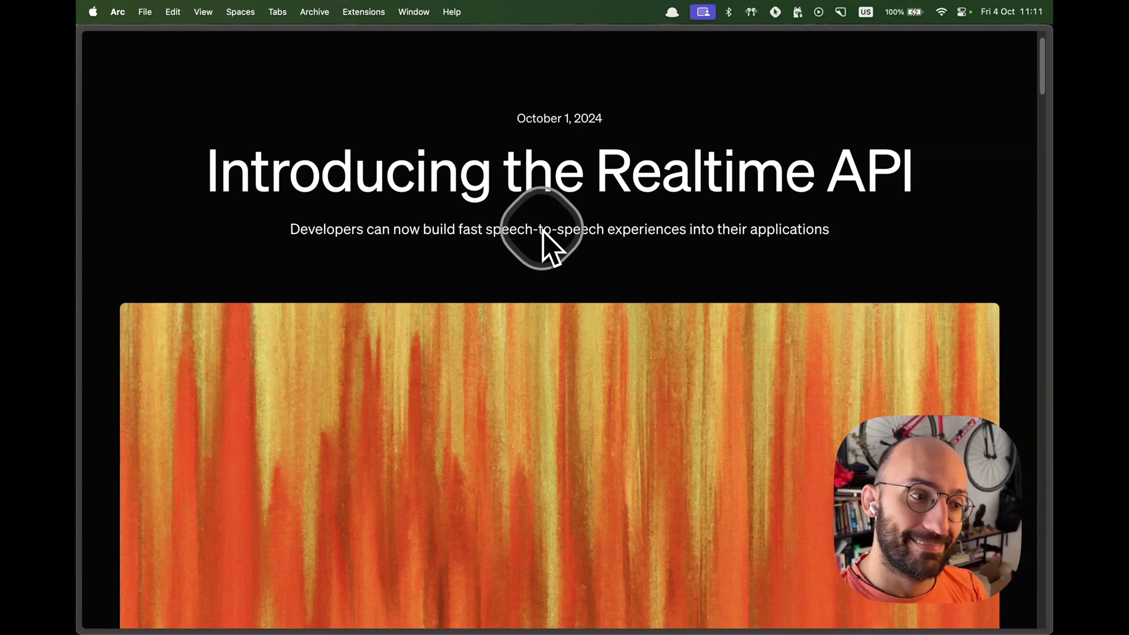
scroll(542, 231, "down", 12)
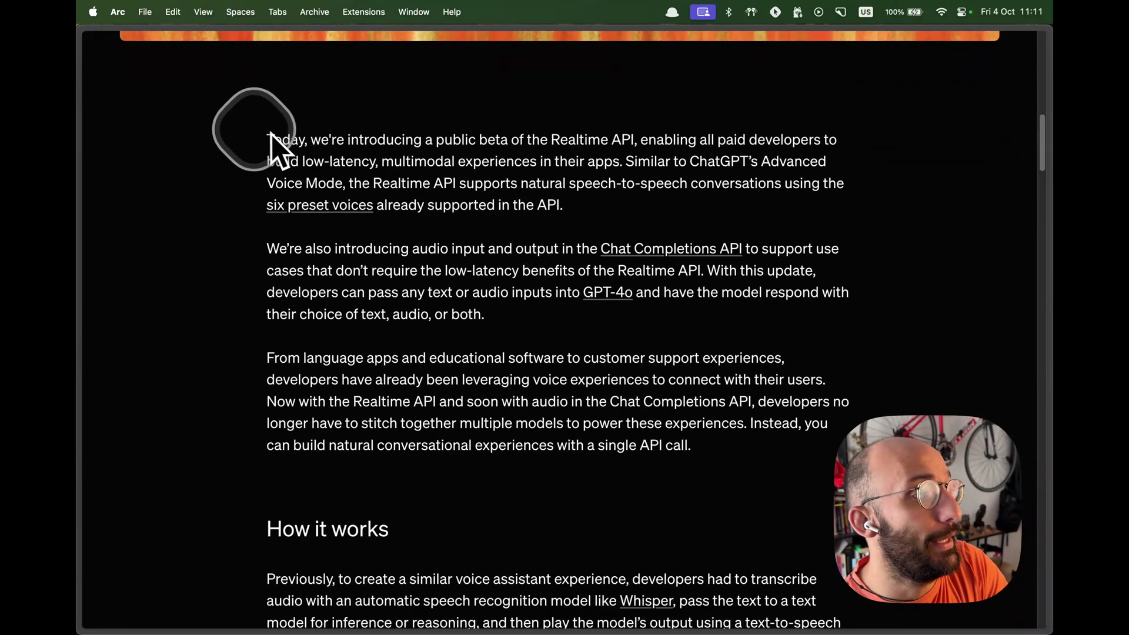
Highlight the opening paragraph announcing the Realtime API public beta
left_click_drag(306, 139, 591, 213)
left_click(592, 213)
triple_click(484, 141)
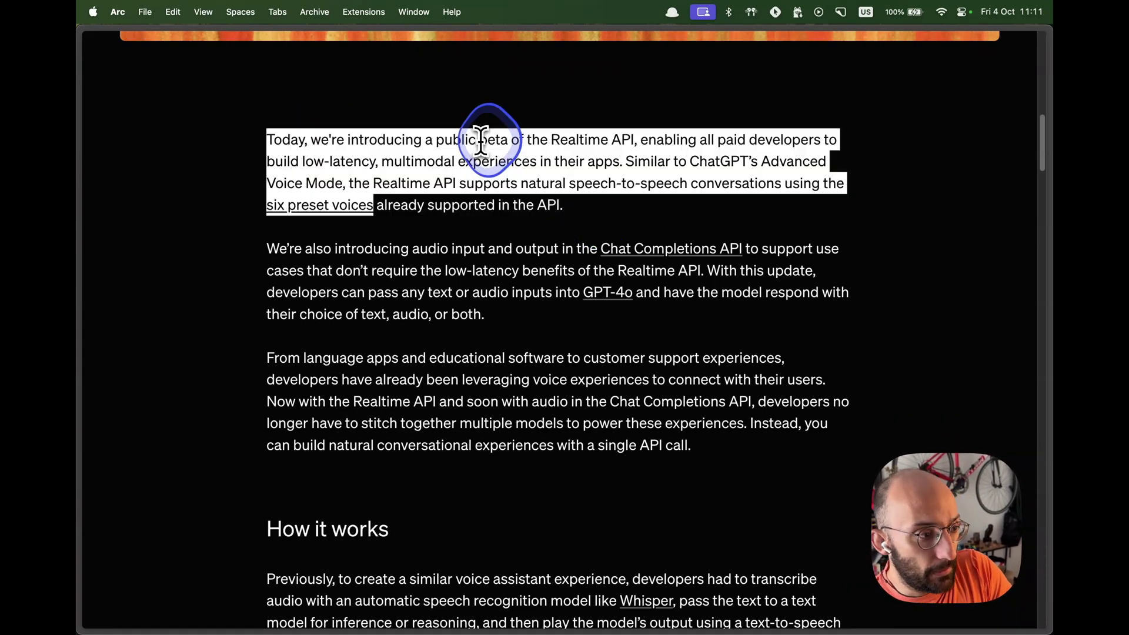
left_click(625, 216)
double_click(626, 215)
left_click(626, 215)
triple_click(514, 206)
left_click(235, 128)
left_click_drag(234, 127, 612, 238)
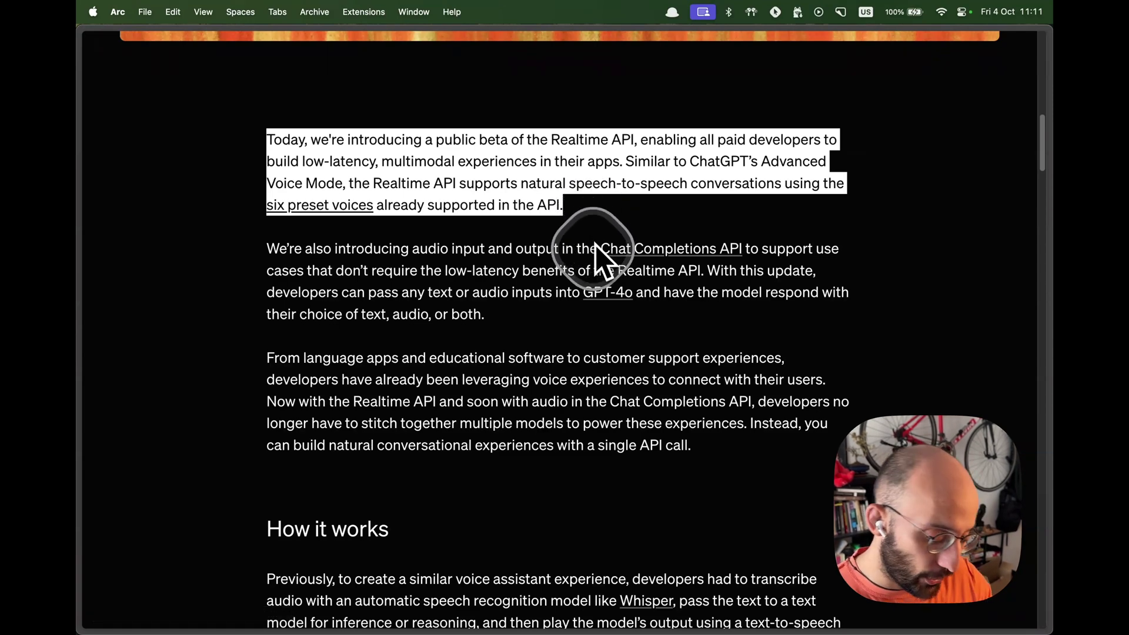
Highlight the second paragraph on audio in the Chat Completions API, then return to the article top
left_click_drag(419, 249, 449, 249)
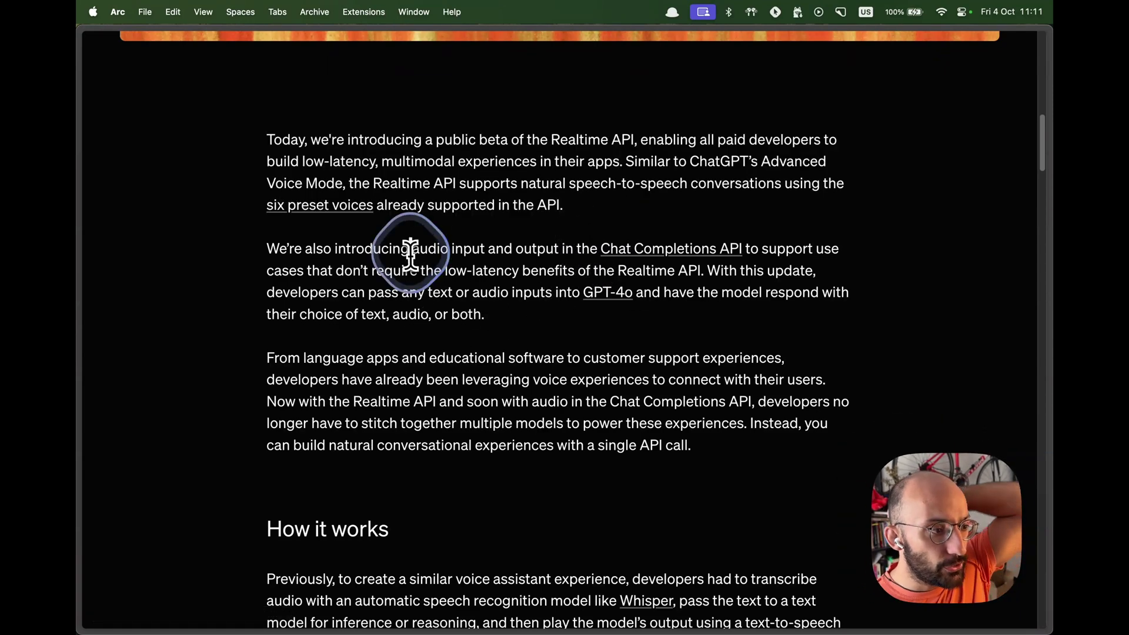
left_click_drag(267, 248, 707, 261)
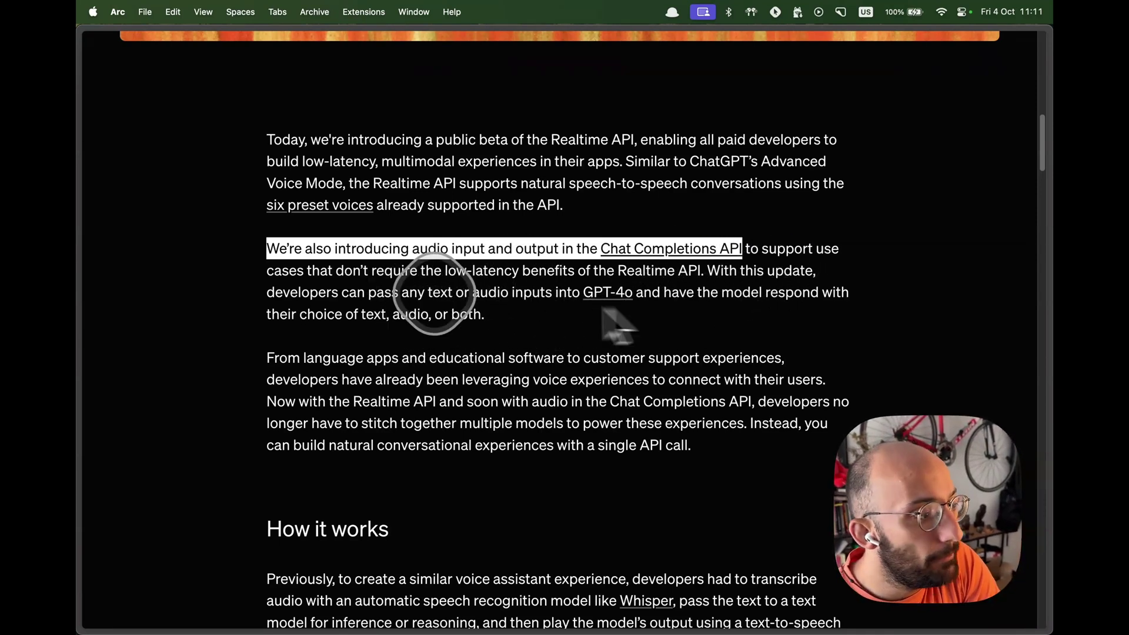
key("alt+shift+Down")
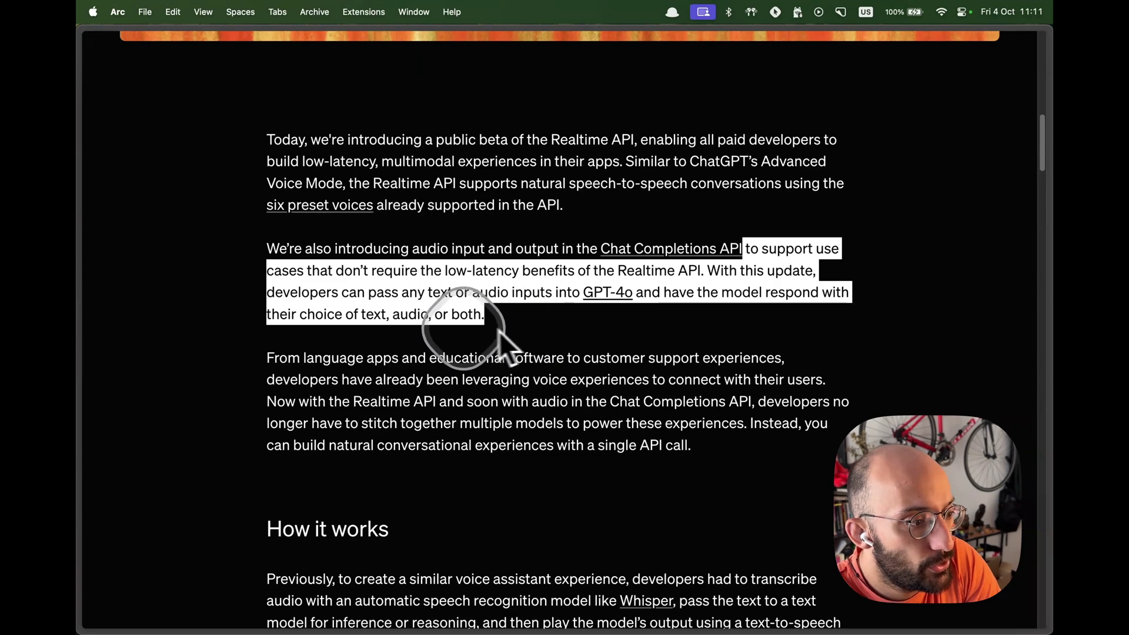
key("super+Up")
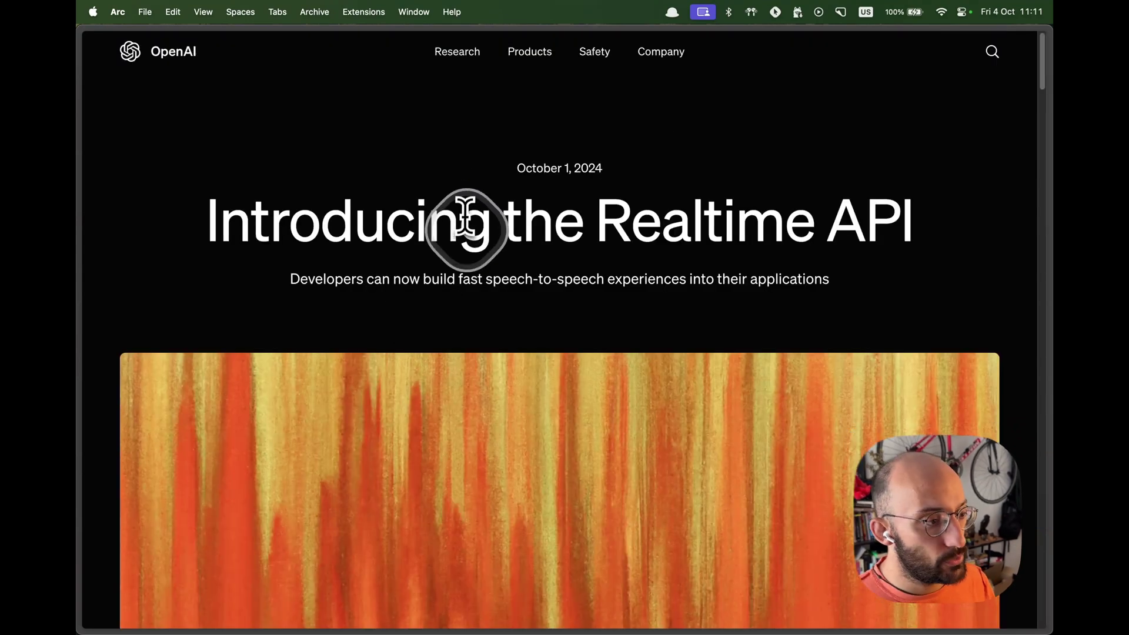
Search 'openai realtime api' and scroll the Realtime API Overview to the 'Get started with the Realtime console' link
key("ctrl+Tab")
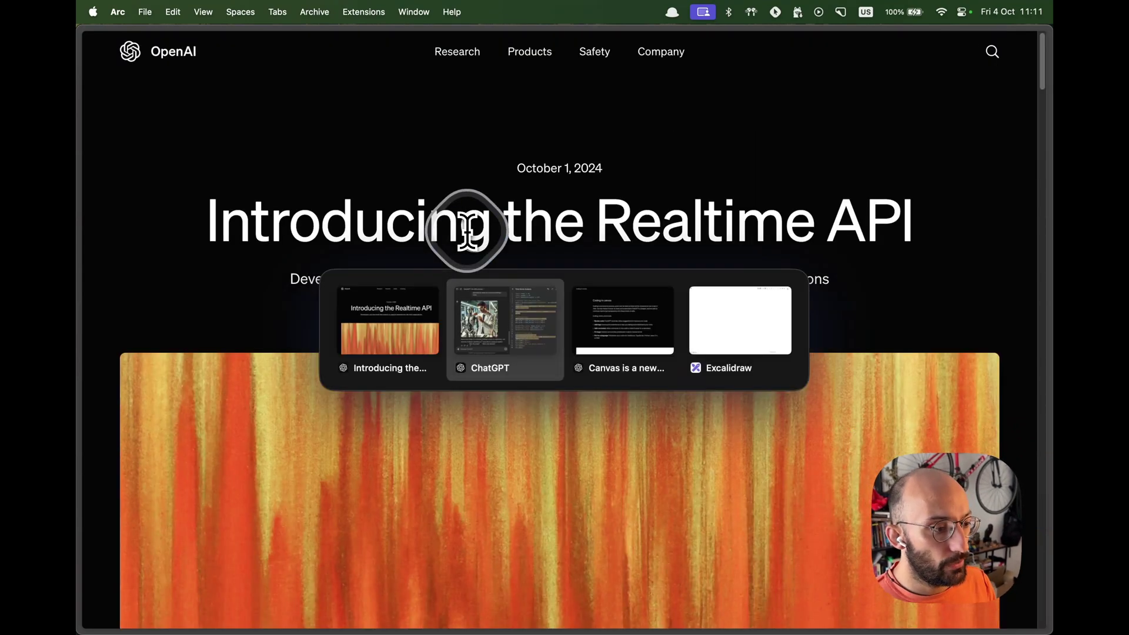
key("ctrl+shift+Tab")
key("super+t")
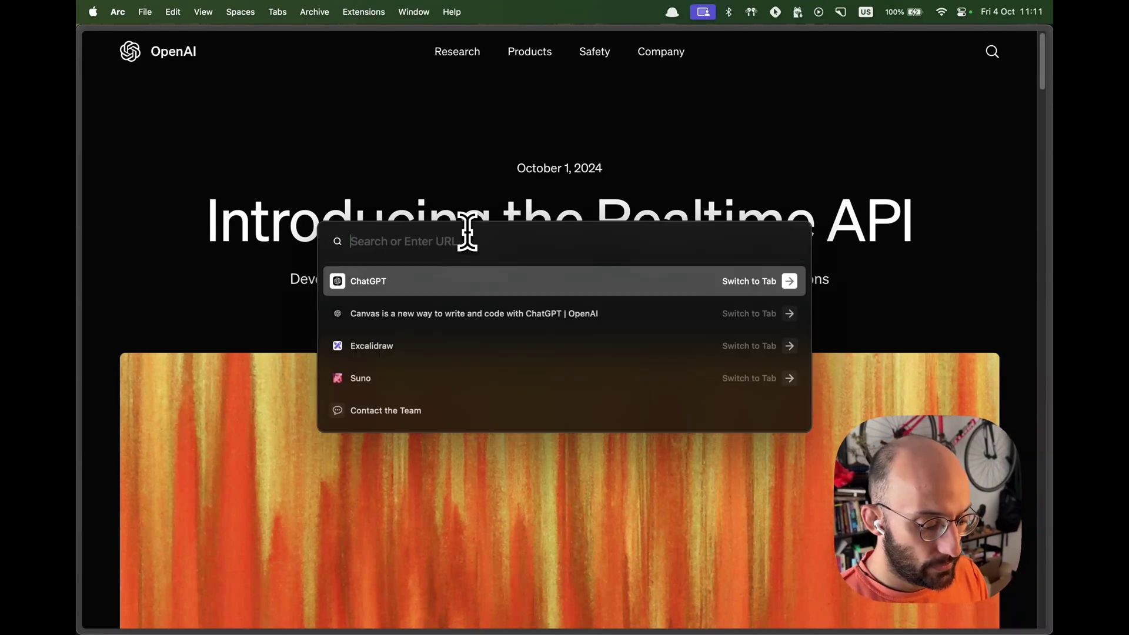
type("openai realtime")
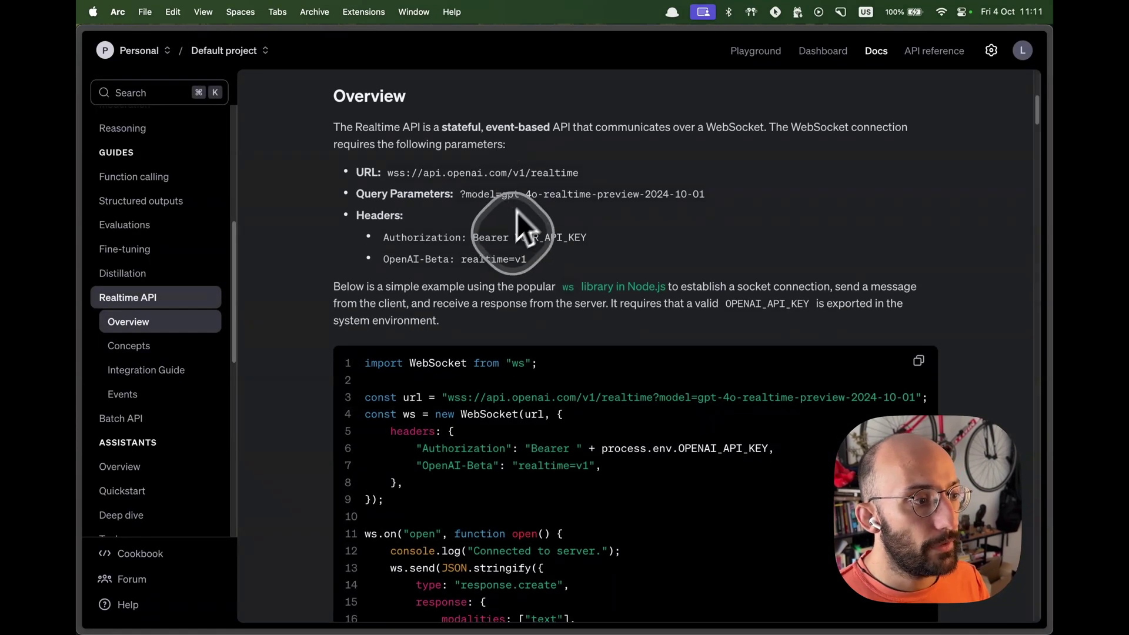
scroll(432, 178, "down", 1)
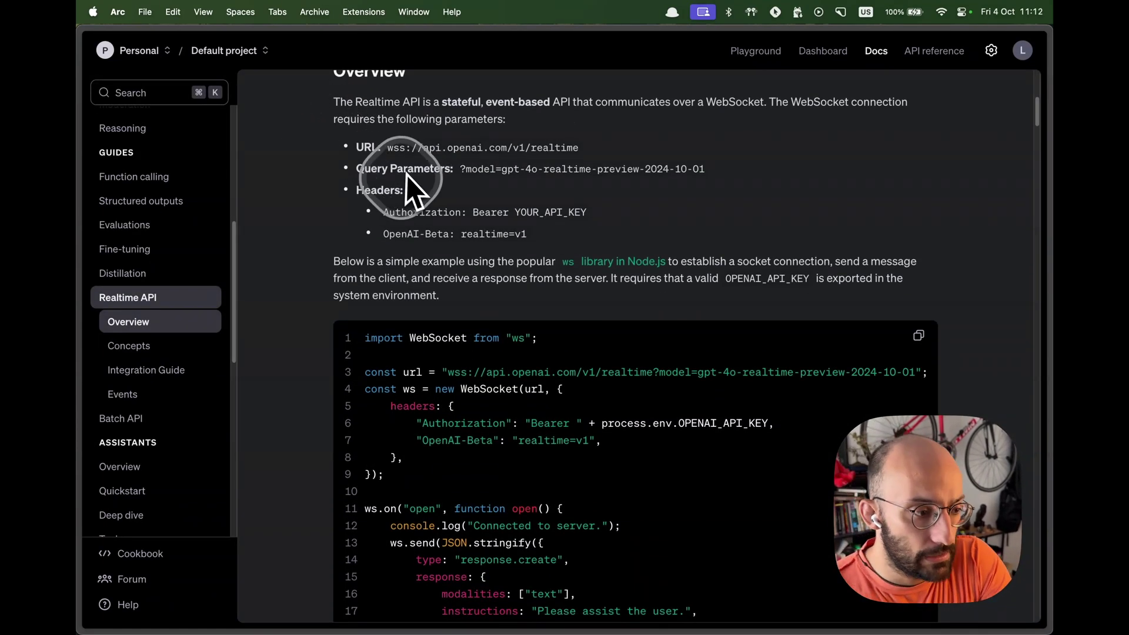
scroll(376, 181, "down", 1)
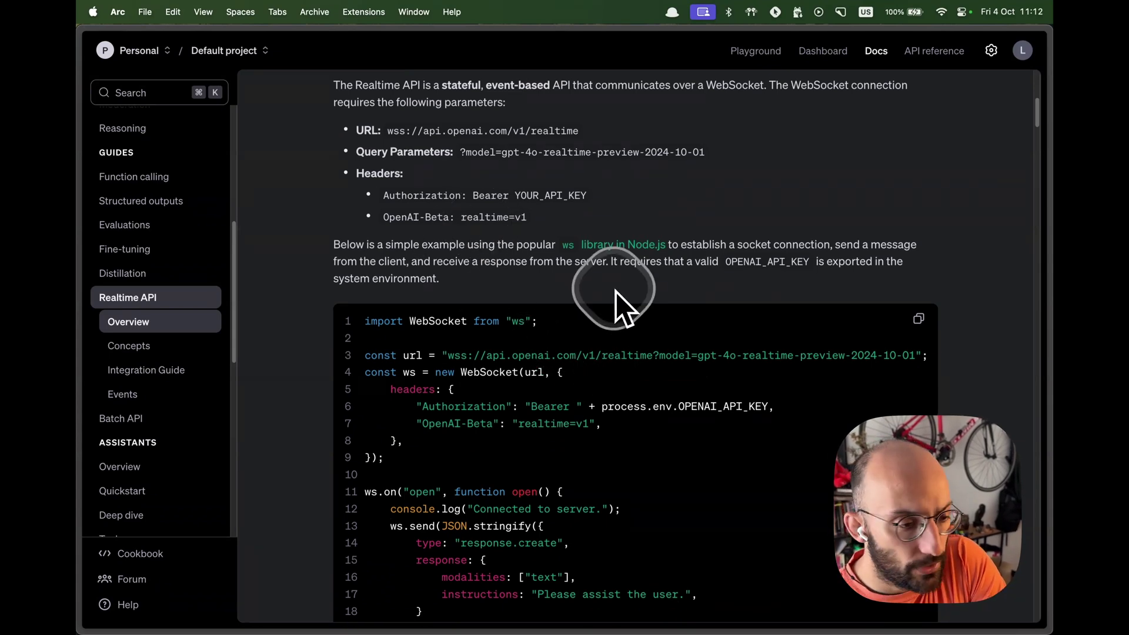
scroll(615, 291, "down", 10)
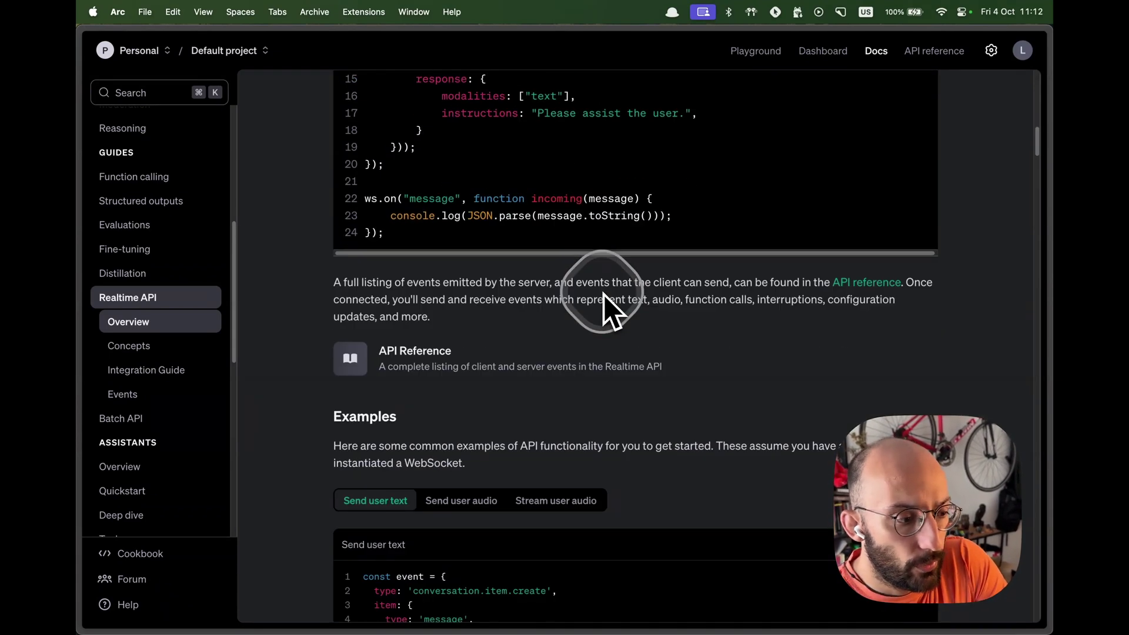
scroll(604, 295, "down", 3)
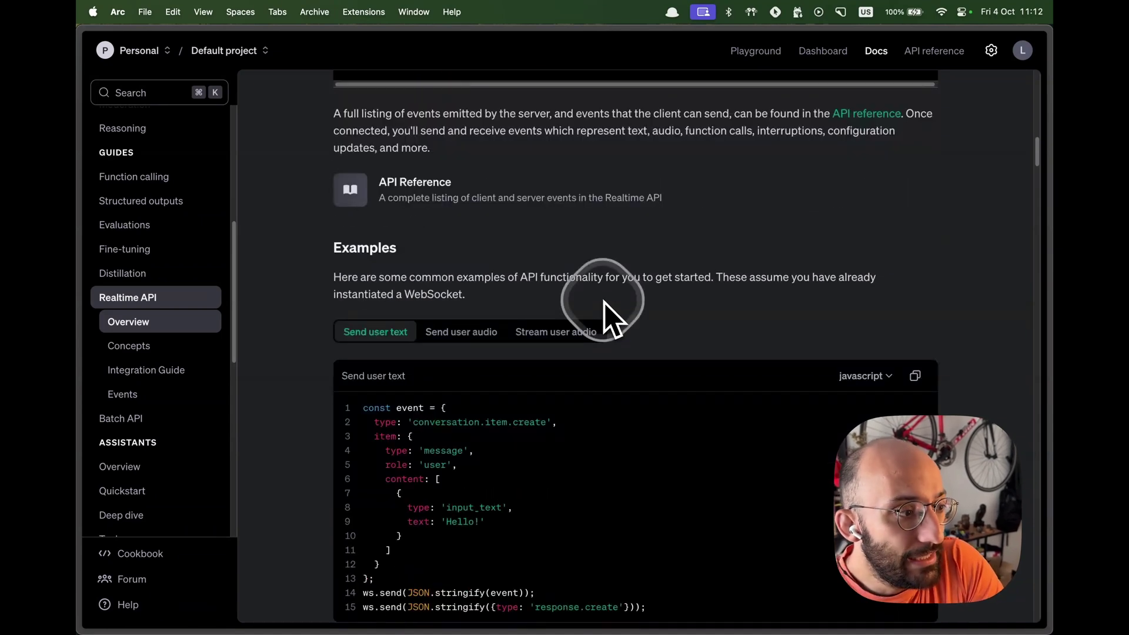
scroll(604, 303, "up", 15)
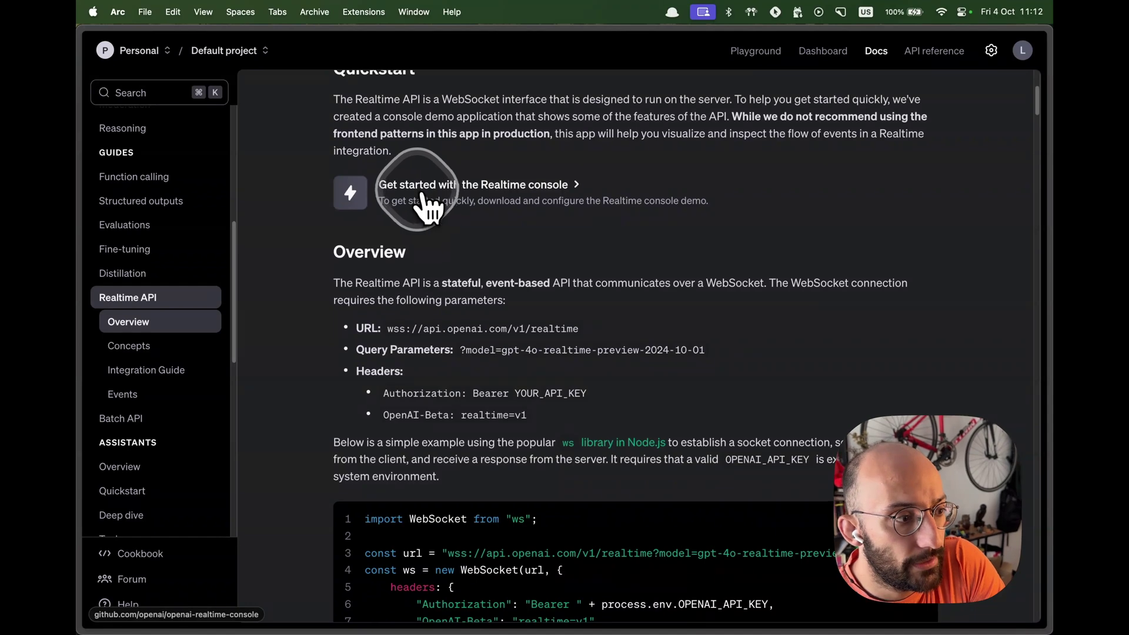
Follow the Realtime console link to the openai-realtime-console repository and copy its HTTPS clone URL
left_click(494, 186)
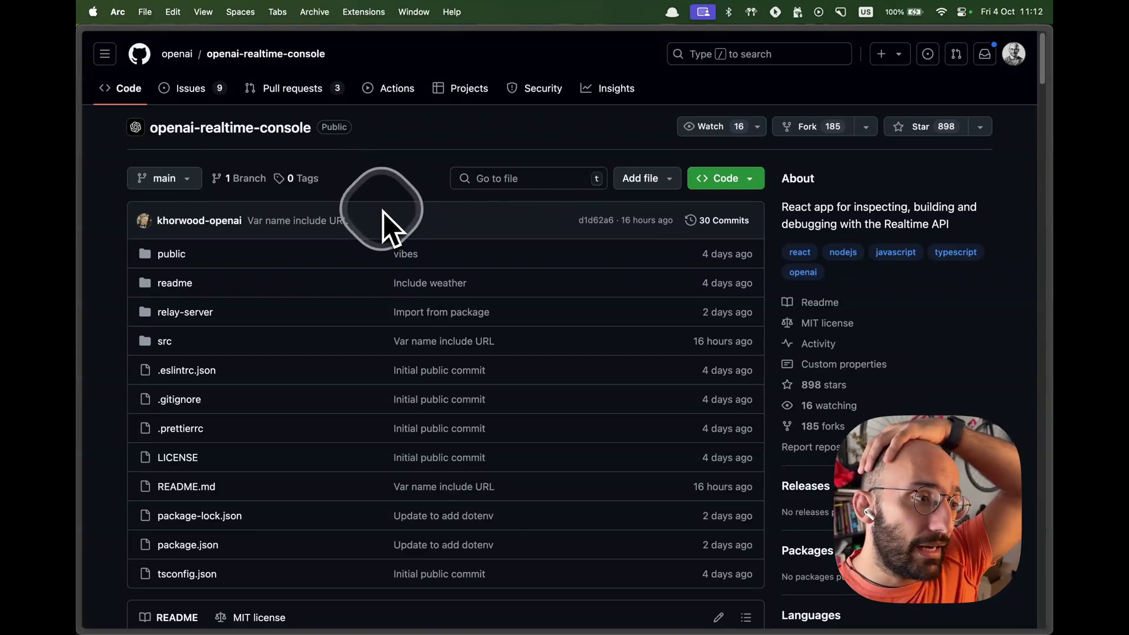
scroll(383, 213, "down", 10)
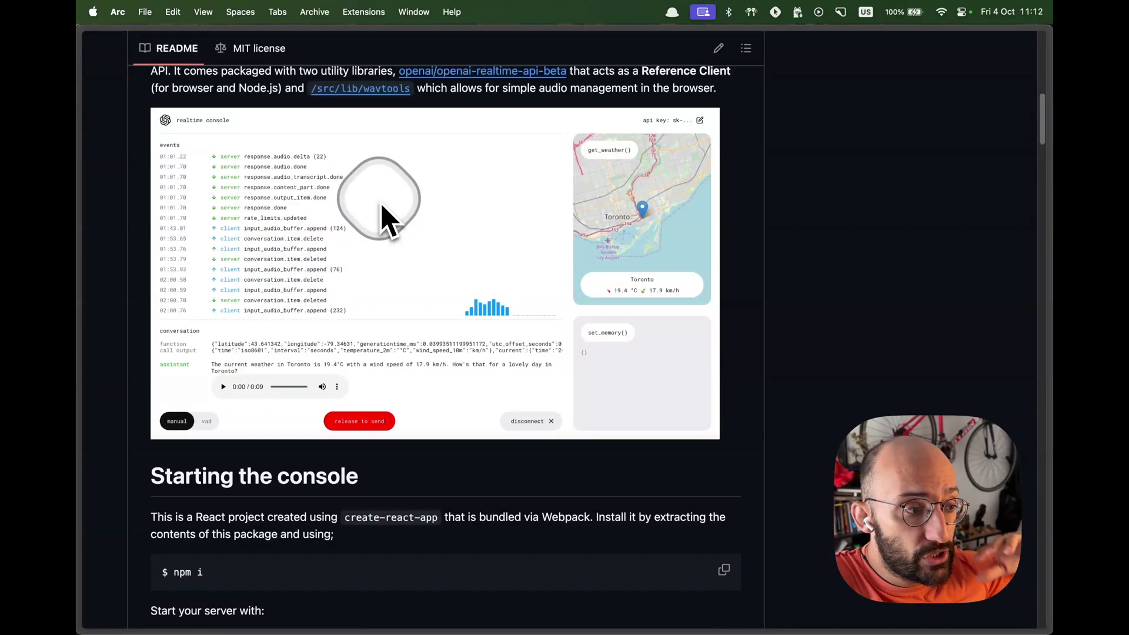
scroll(386, 219, "down", 3)
scroll(576, 311, "up", 4)
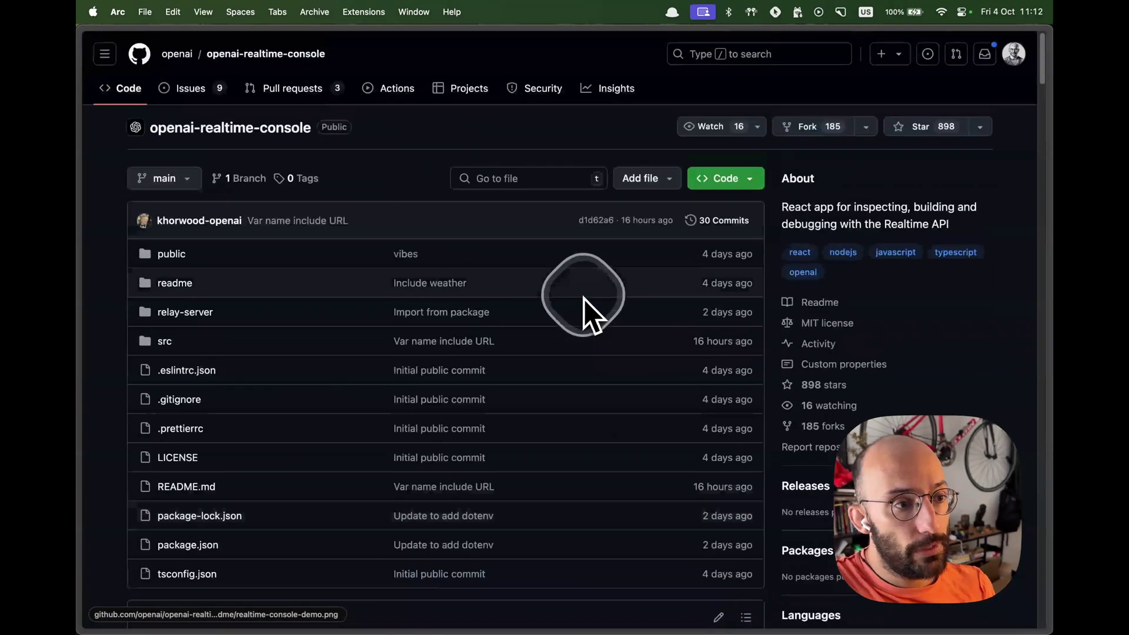
left_click(749, 186)
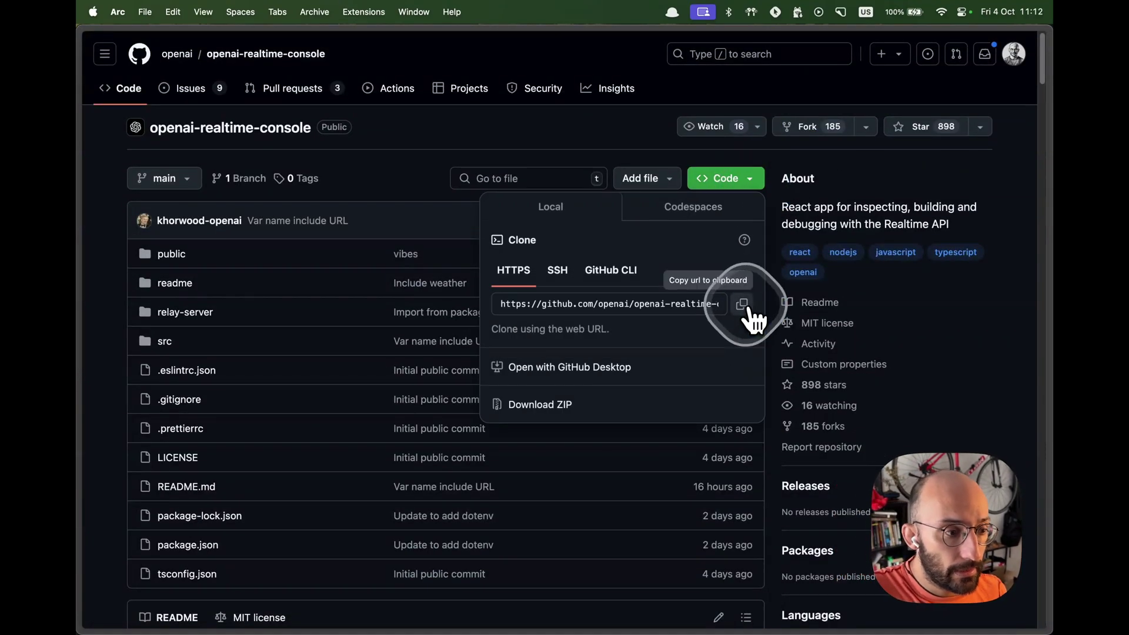
left_click(743, 306)
key("super+Tab")
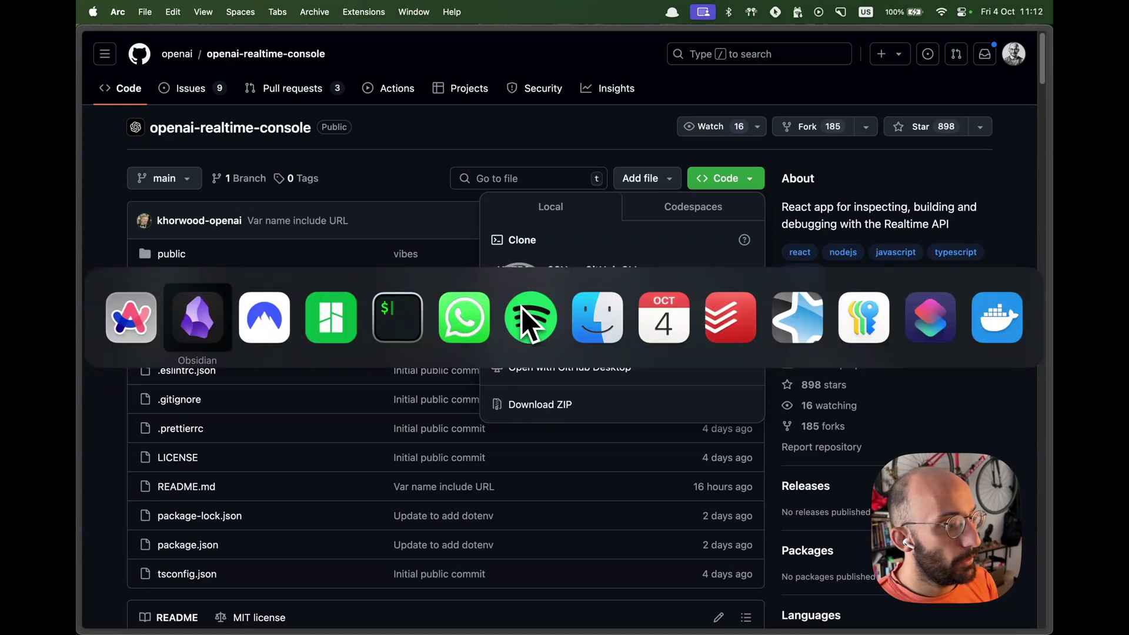
Clone openai-realtime-console in iTerm with git clone and the pasted HTTPS URL
key("super+Tab")
key("super+Tab")
key("super+Tab")
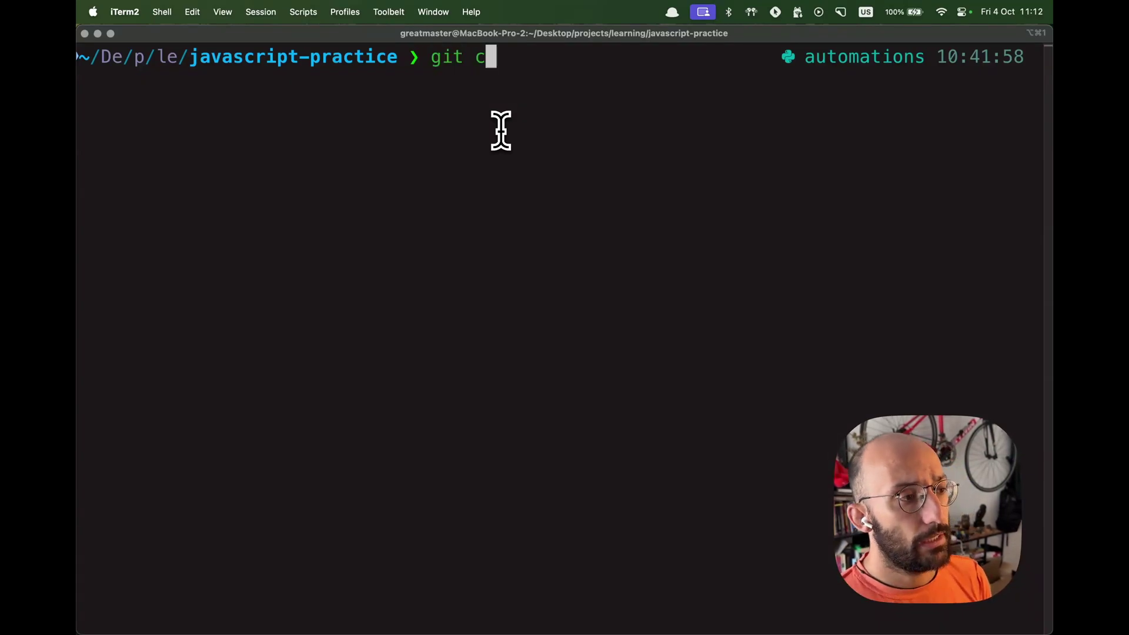
type("https://github.com/openai/openai-realtime-console.git")
key("Return")
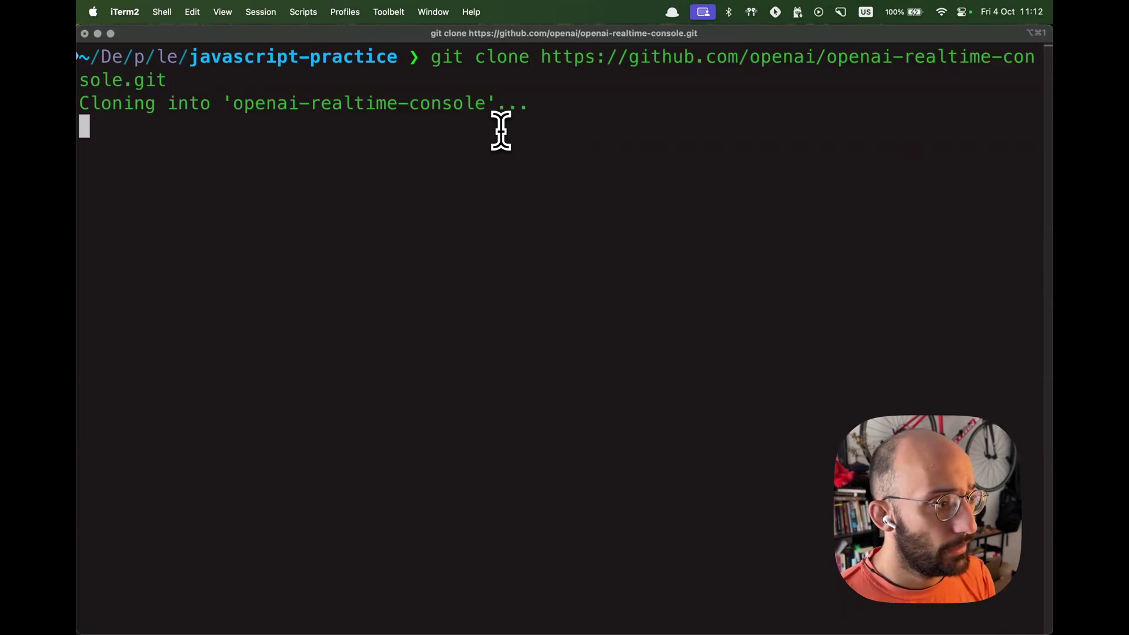
key("ctrl+l")
Move into the openai-realtime-console folder, list its files, and install dependencies with npm i
type("cd ")
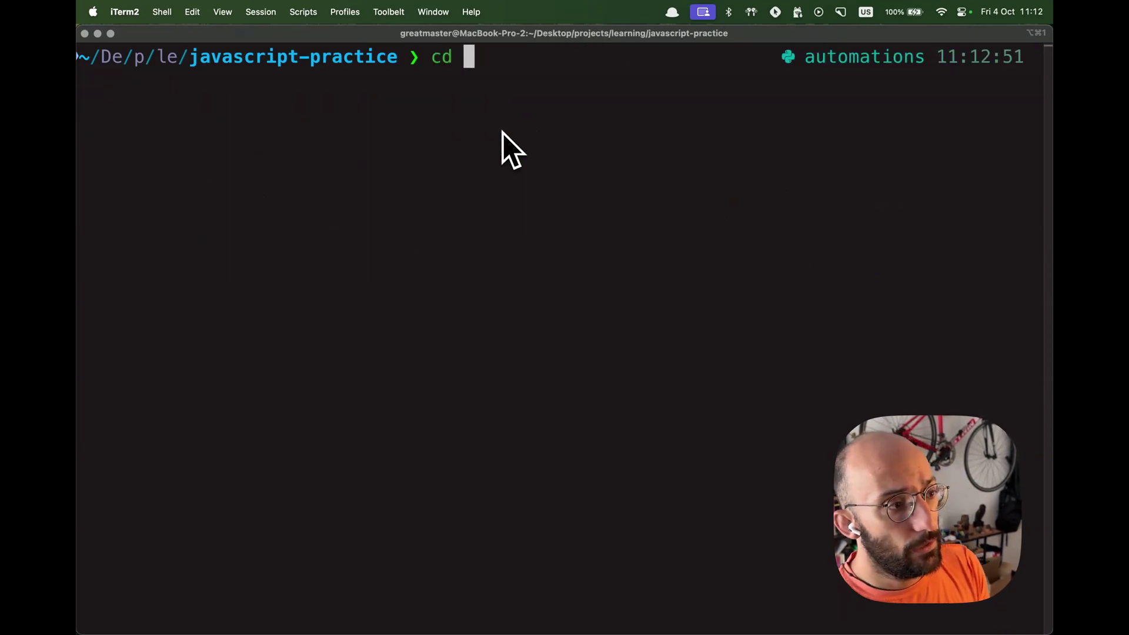
type("opena")
key("Tab")
key("Return")
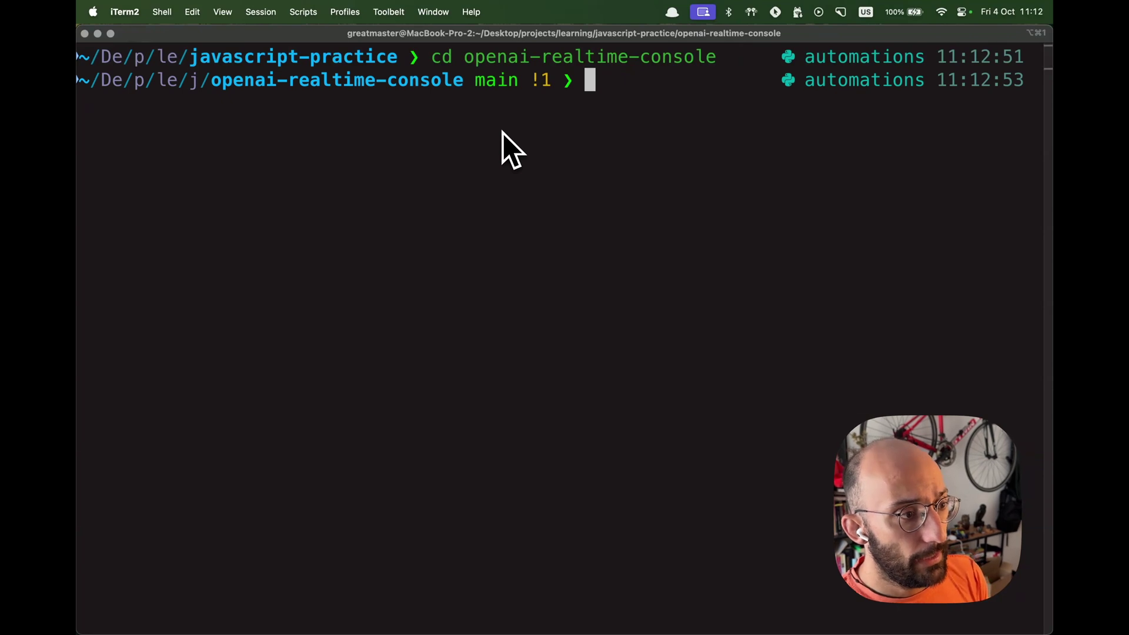
key("ctrl+l")
type("ls")
key("Return")
key("ctrl+l")
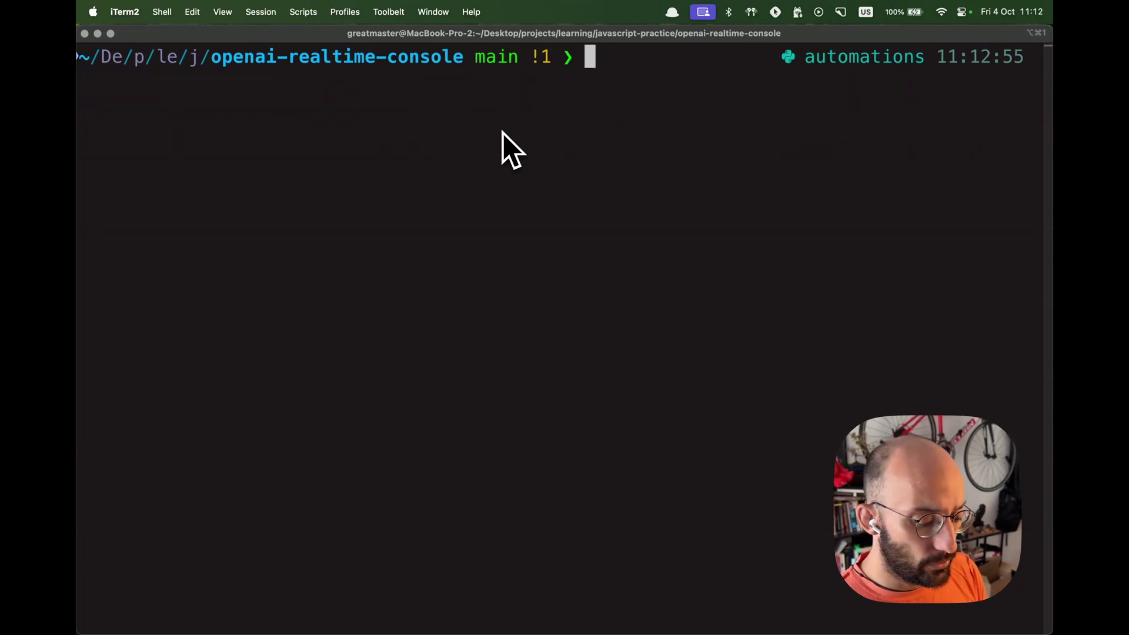
type("npm i")
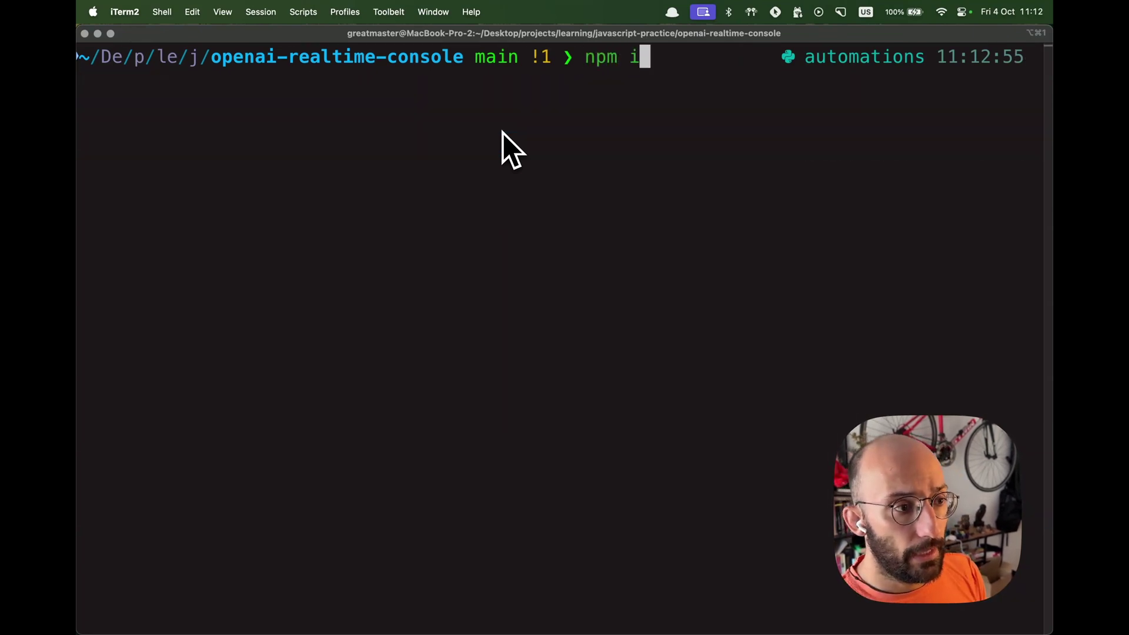
key("Return")
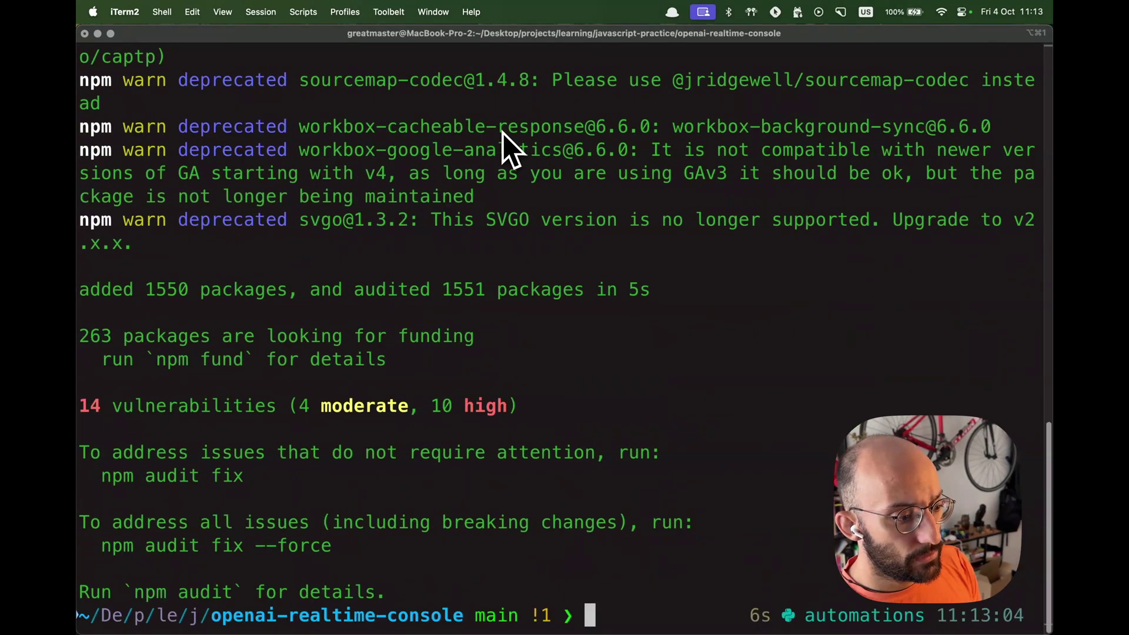
key("ctrl+l")
Confirm the README's npm start and localhost:3000 instructions, then run npm start in iTerm
type("npm start")
key("super+Tab")
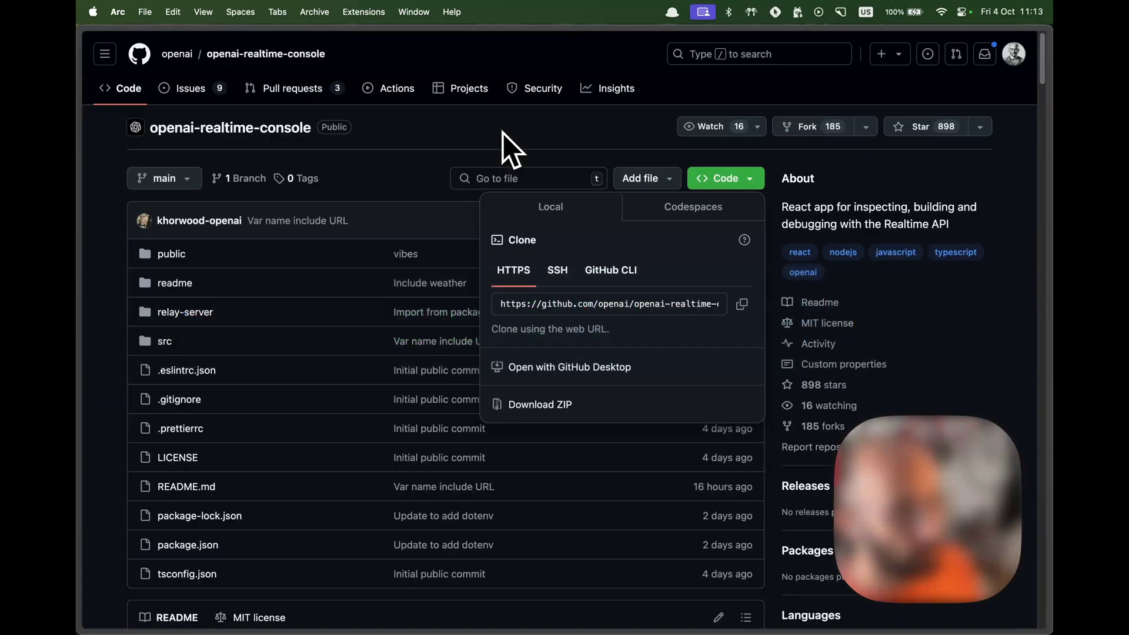
scroll(406, 166, "down", 15)
scroll(403, 177, "down", 10)
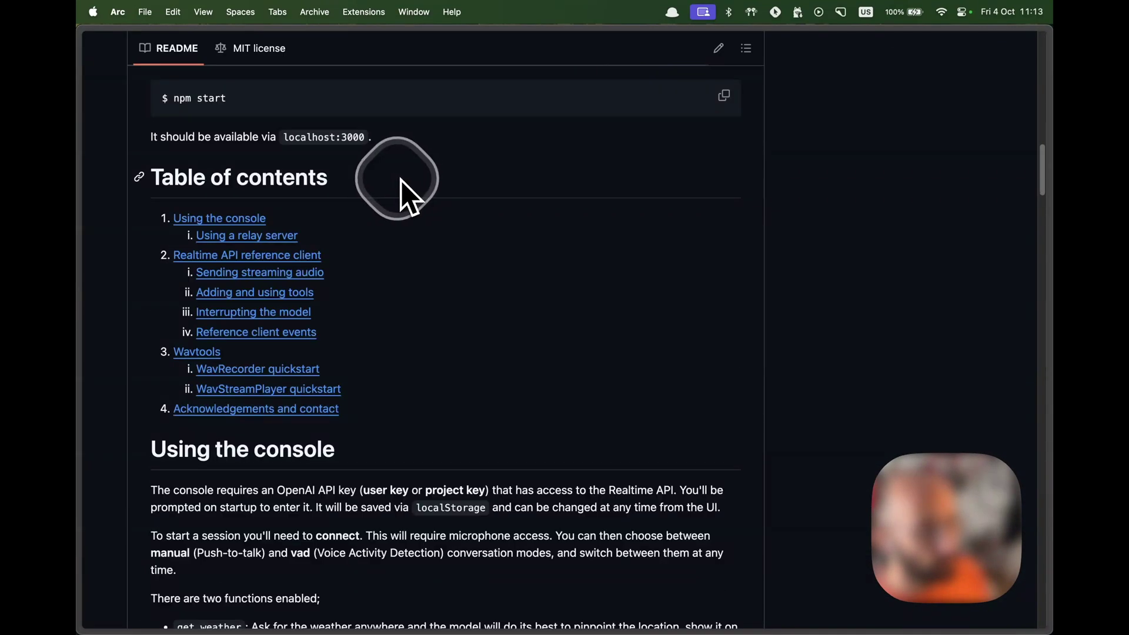
scroll(403, 186, "up", 1)
key("super+Tab")
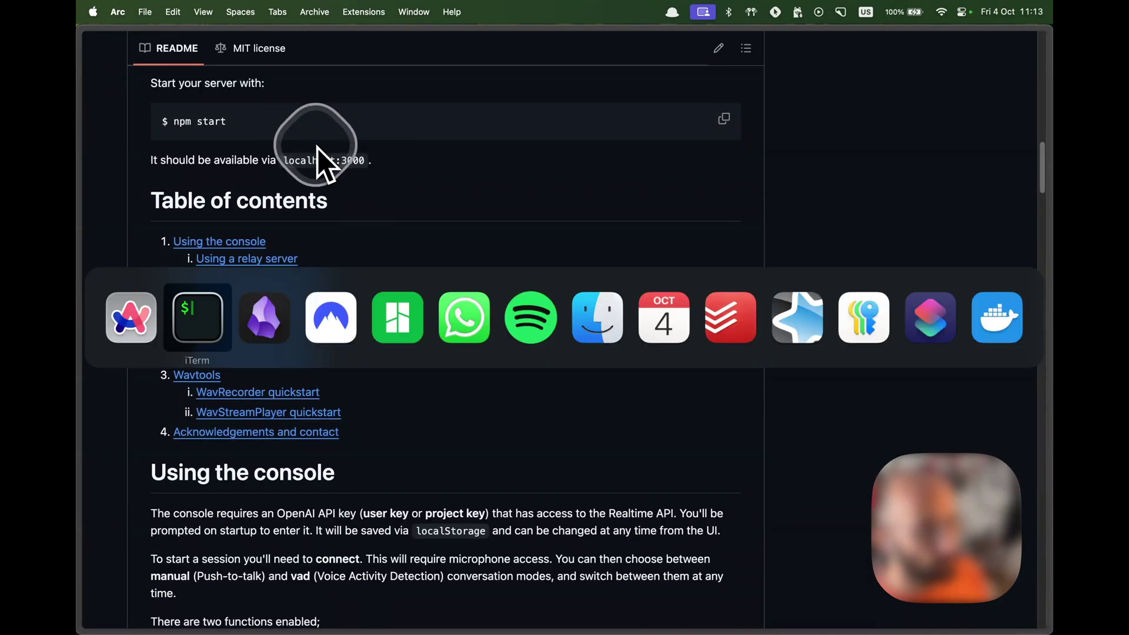
key("Return")
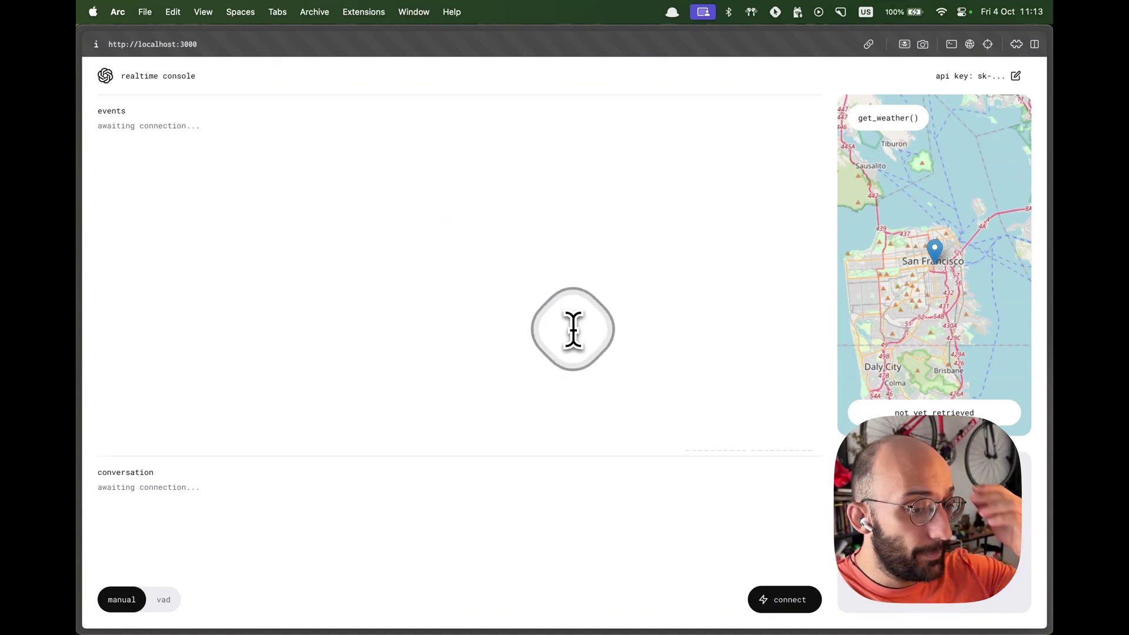
Connect the console and ask by voice for Lisbon's weather, getting about 22.3°C and 4.2 km/h wind
left_click(773, 603)
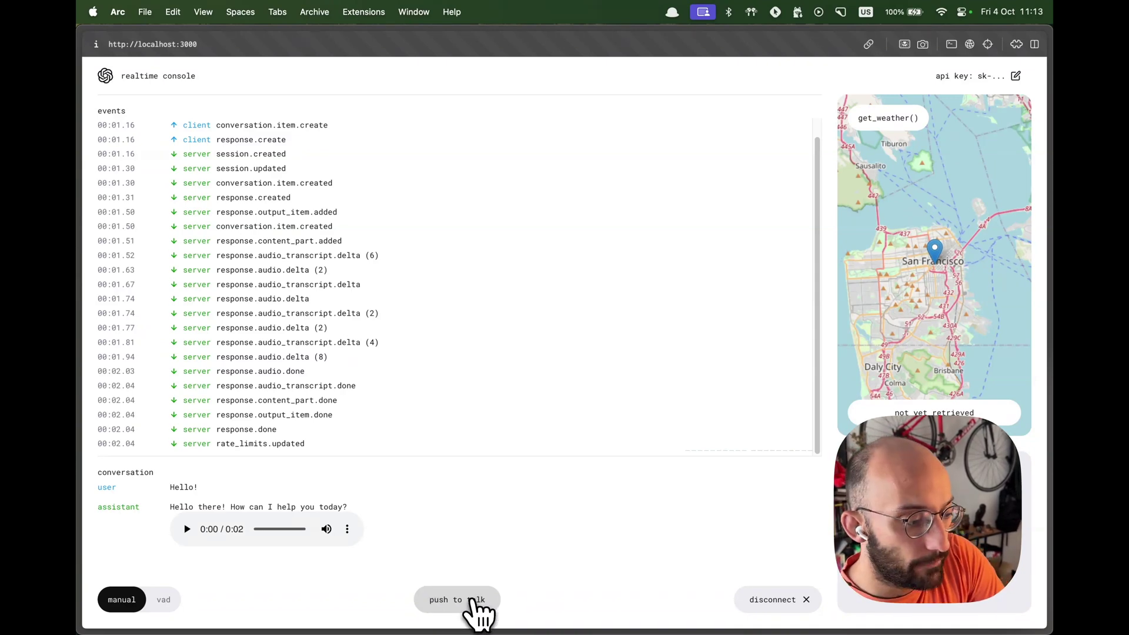
left_click(477, 611)
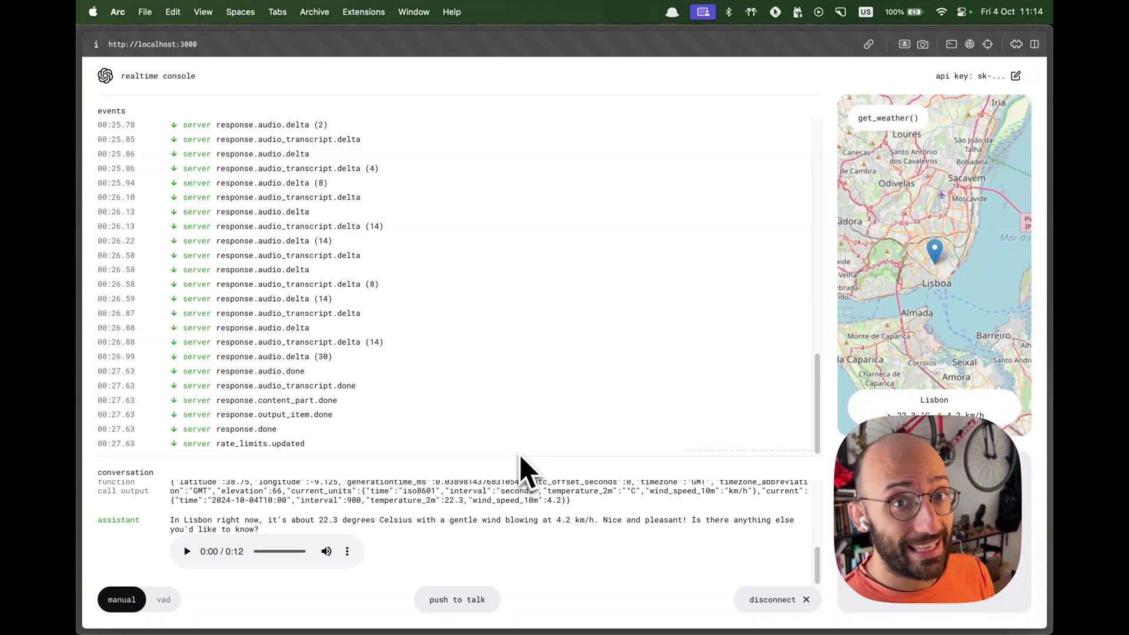
key("super+Tab")
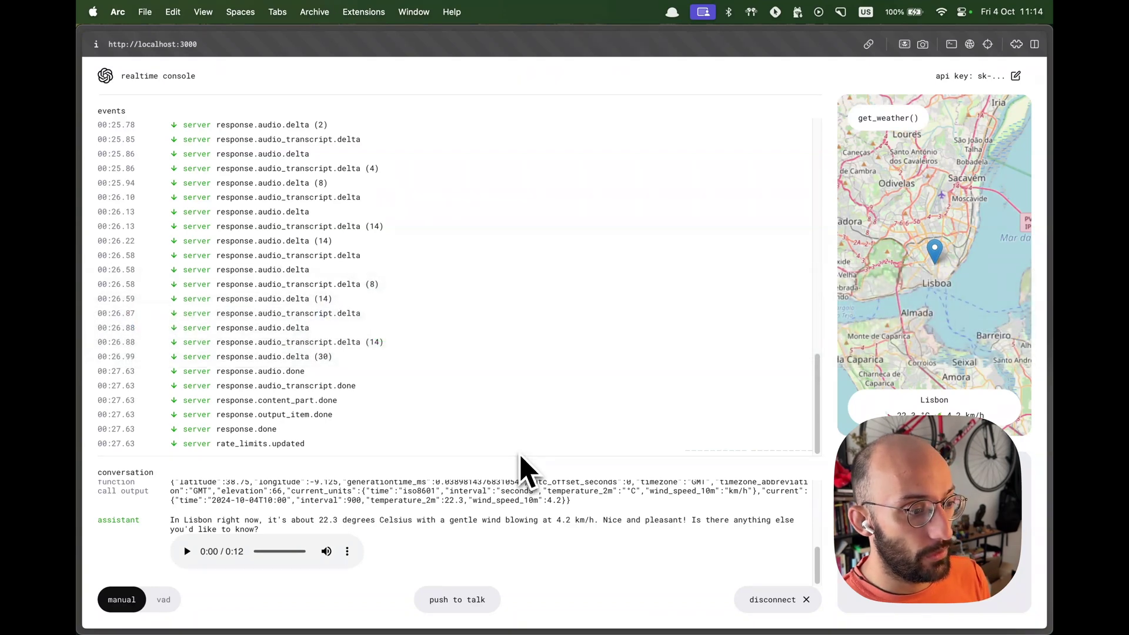
Return to the GitHub README and search it for 'addtoo' to reach the addTool section
key("ctrl+Tab")
scroll(502, 370, "down", 5)
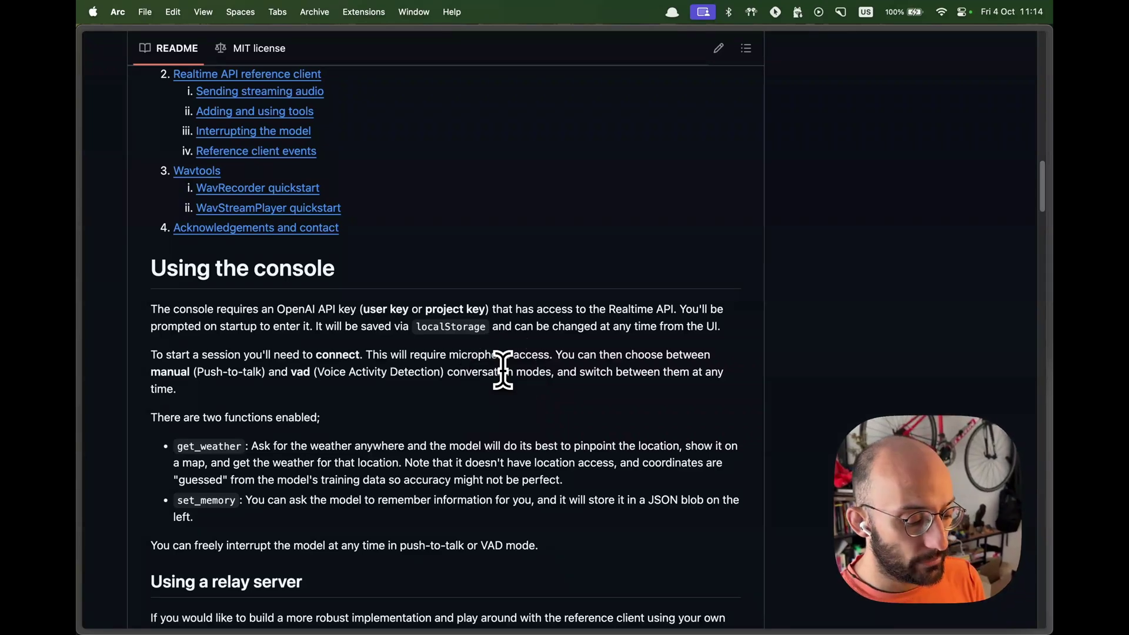
key("super+f")
type("addtool")
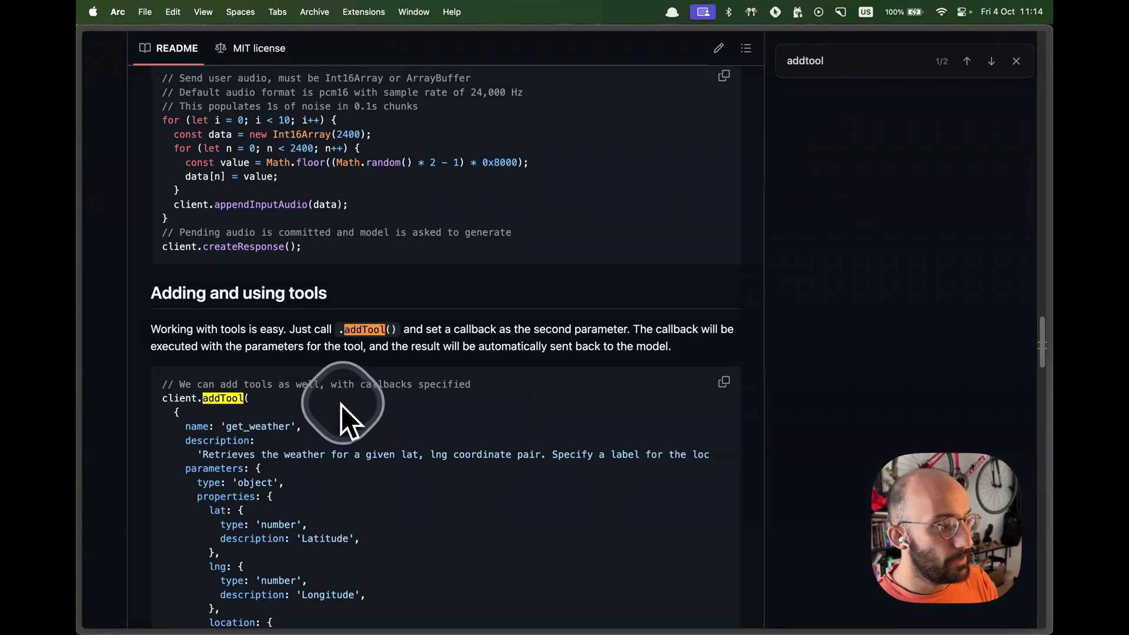
scroll(362, 400, "down", 5)
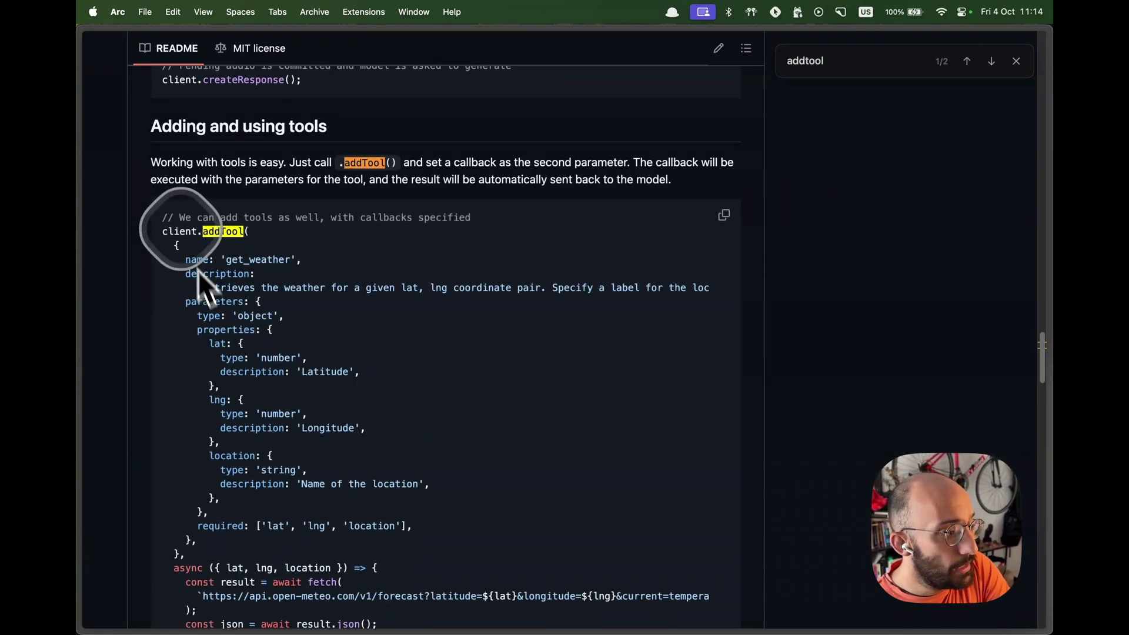
Select the addTool example's tool definition object and its get_weather tool name
left_click_drag(164, 231, 432, 442)
scroll(289, 353, "down", 2)
scroll(423, 471, "down", 1)
scroll(415, 465, "down", 1)
left_click(426, 434)
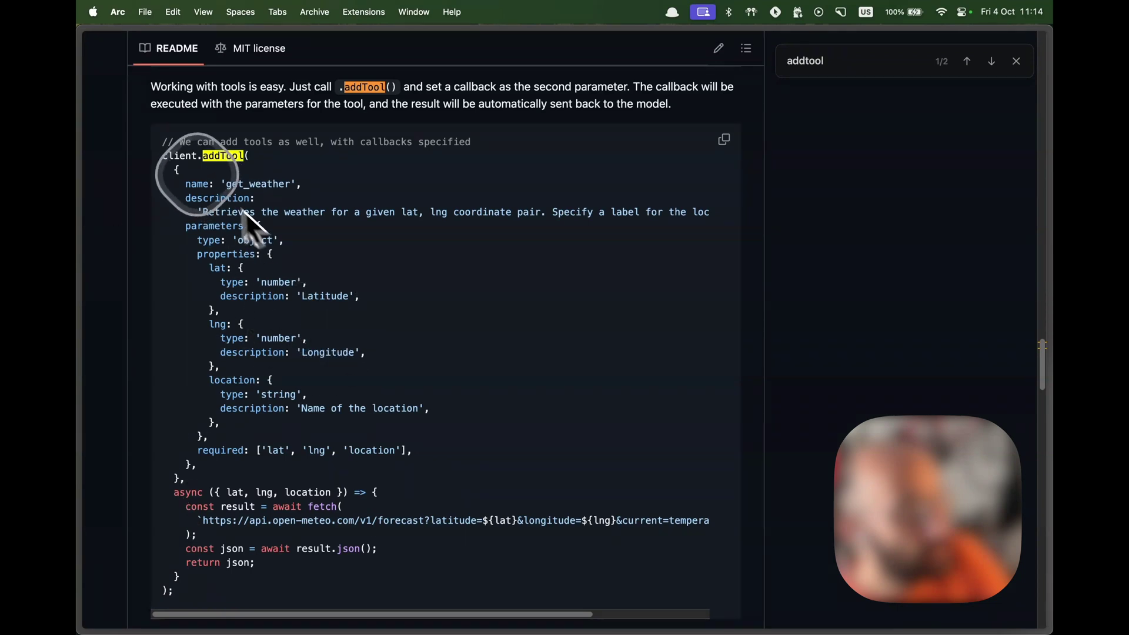
left_click_drag(175, 169, 449, 478)
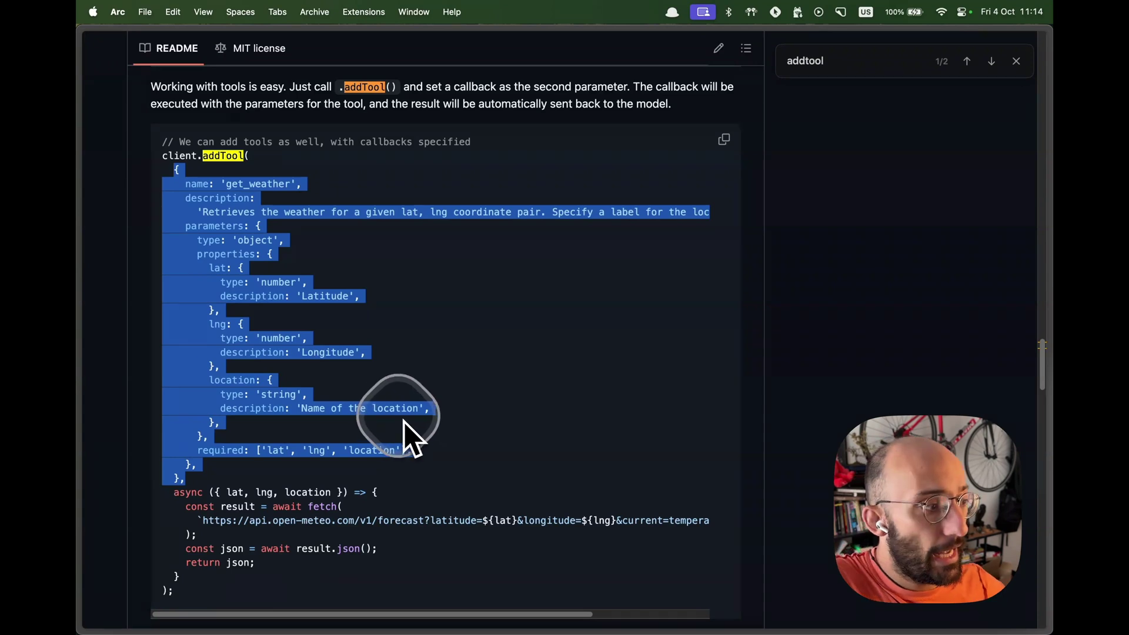
left_click(459, 343)
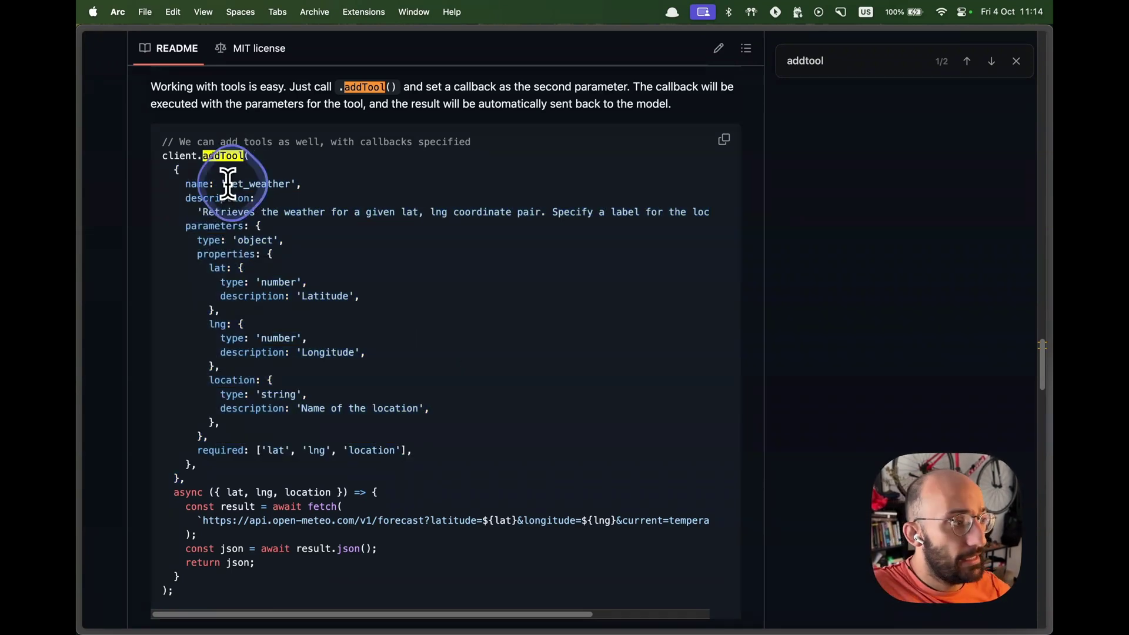
left_click_drag(227, 183, 290, 183)
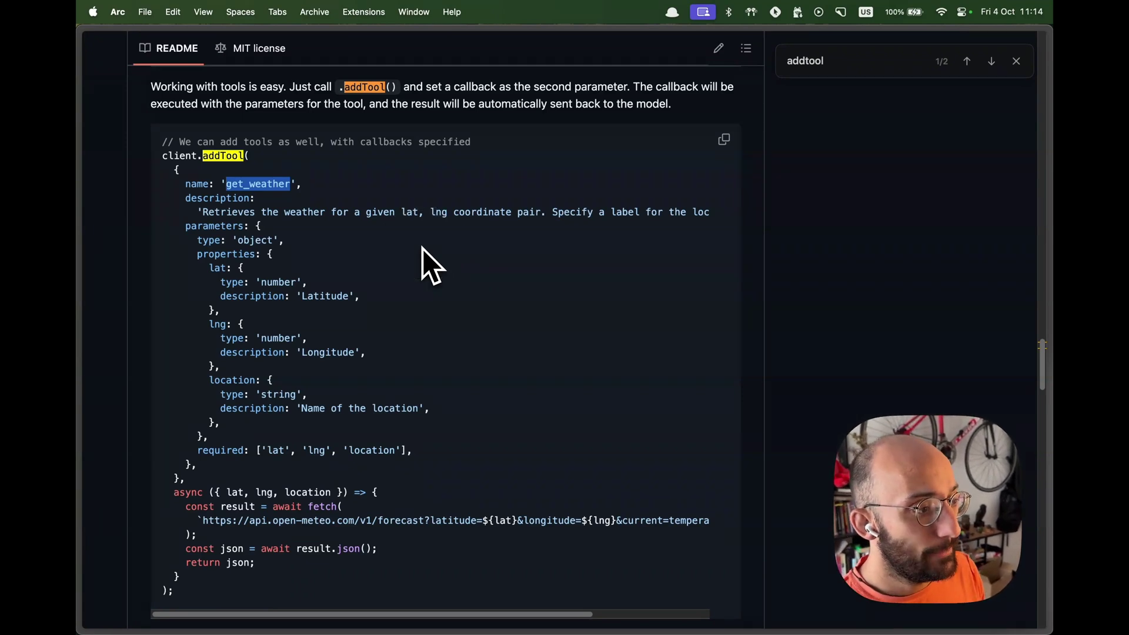
key("super+Tab")
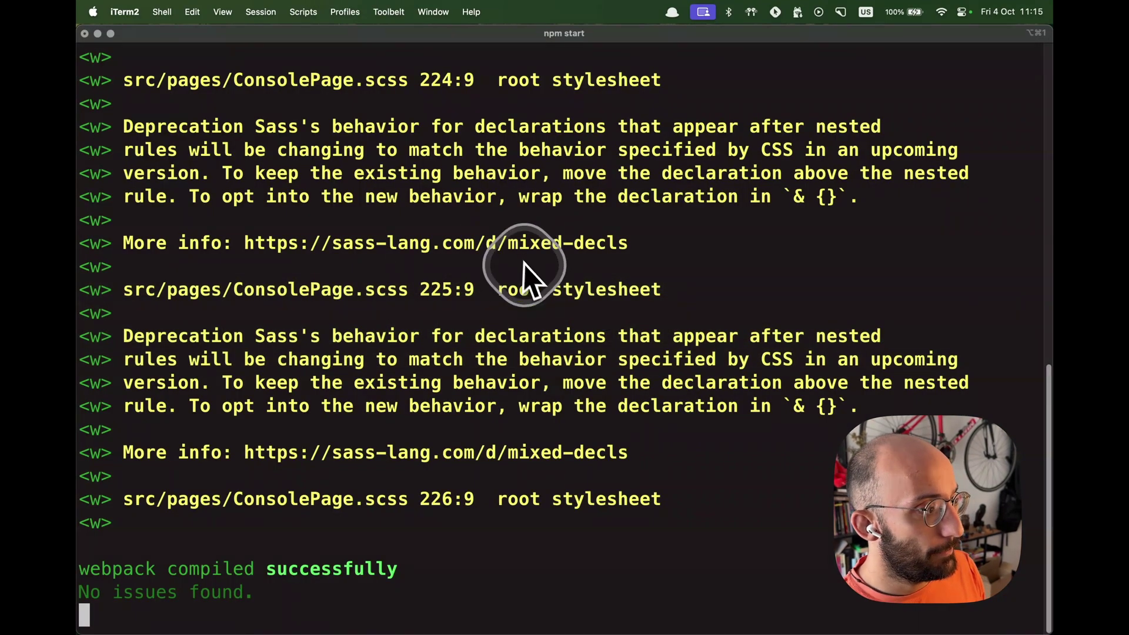
Switch to Cursor and open src/pages/ConsolePage.tsx
key("super+Tab")
left_click(147, 260)
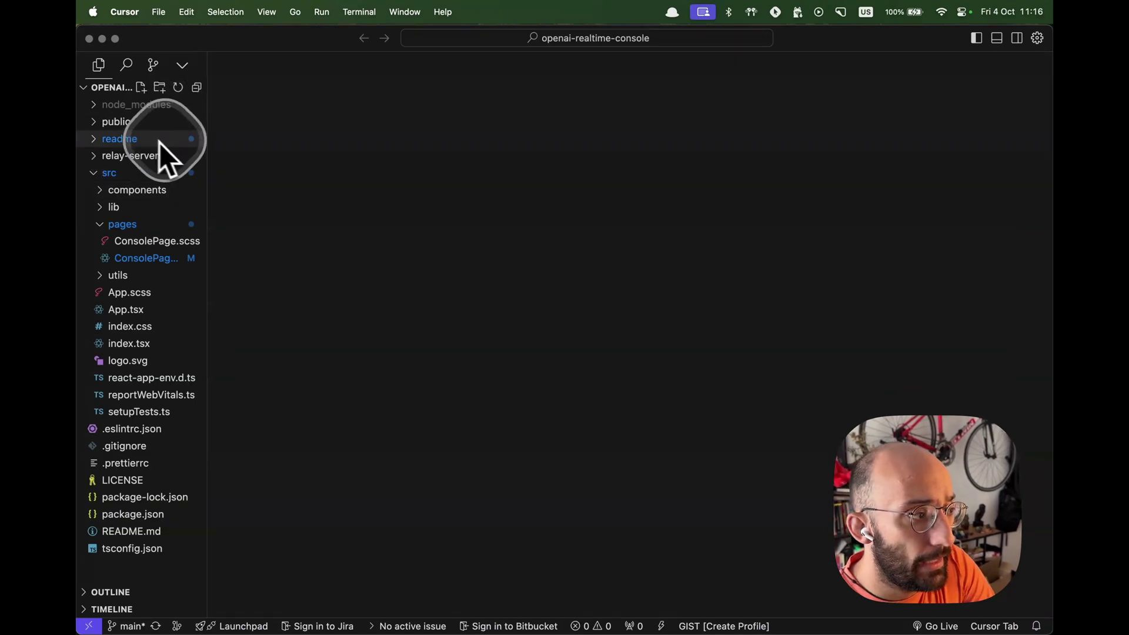
double_click(97, 174)
left_click(102, 224)
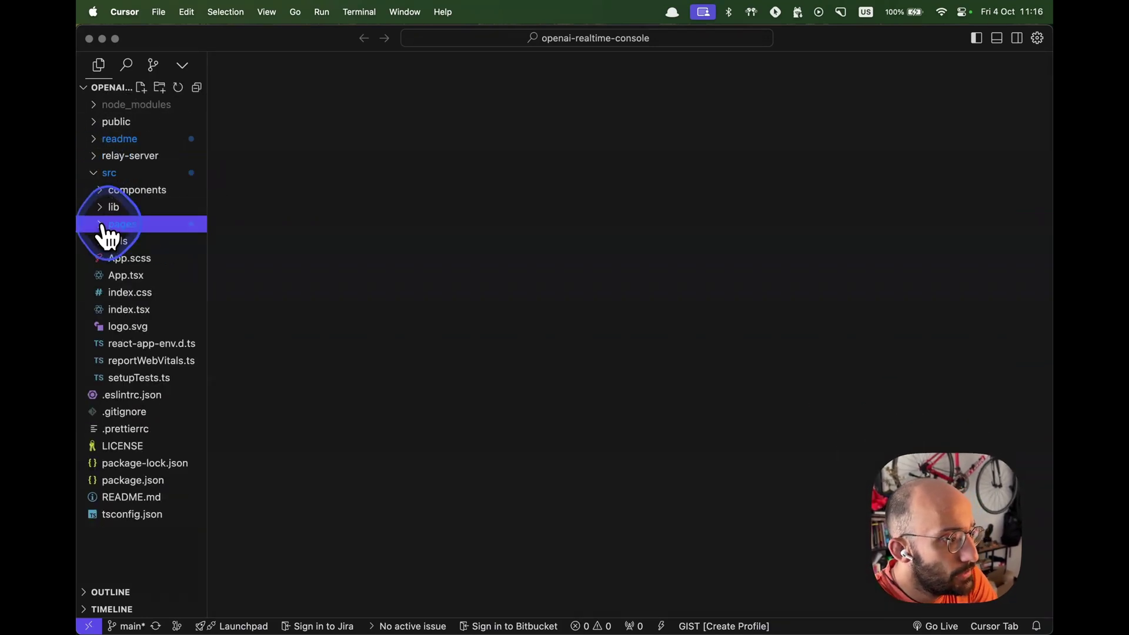
left_click(101, 224)
left_click(139, 259)
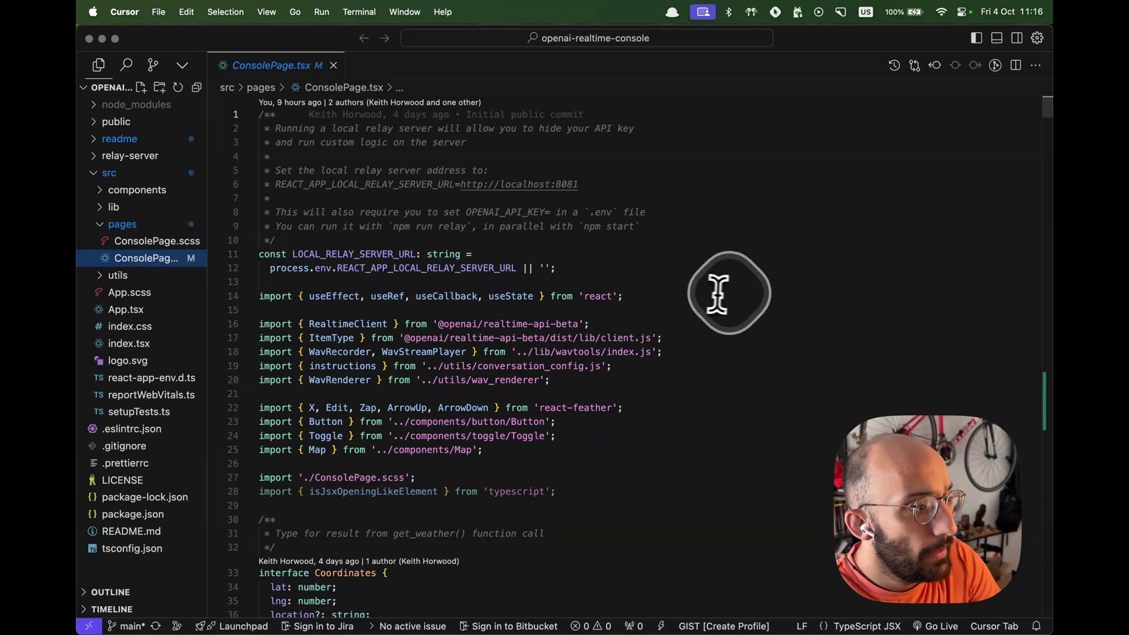
Find 'client.add' in ConsolePage.tsx and select the first client.addTool( call
left_click(735, 296)
key("cmd+f")
type("c")
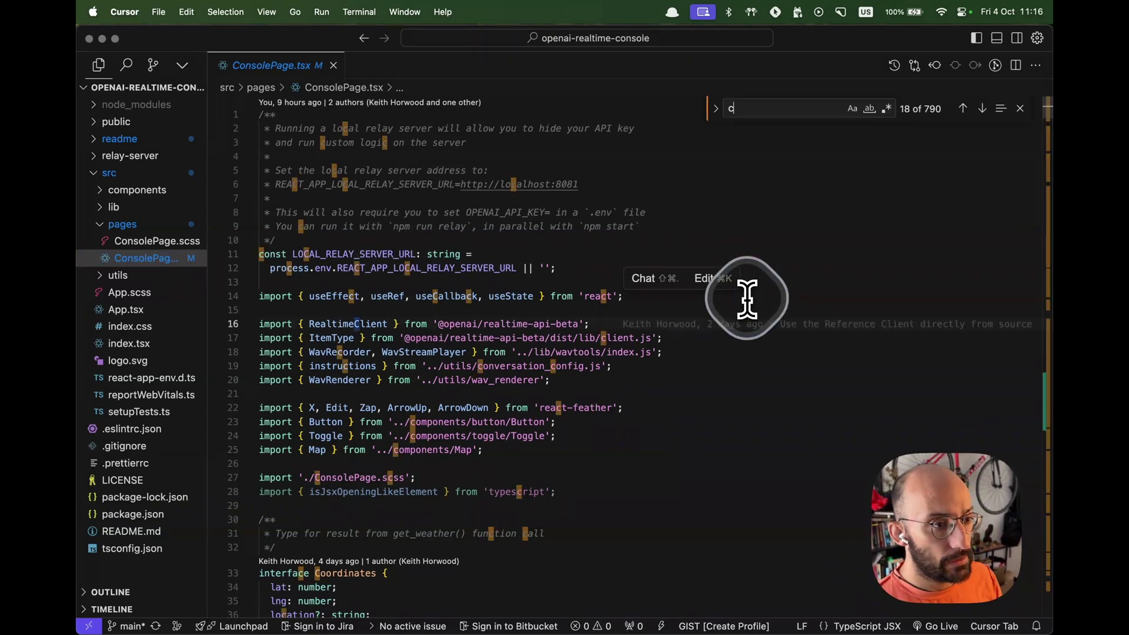
type("lient.add")
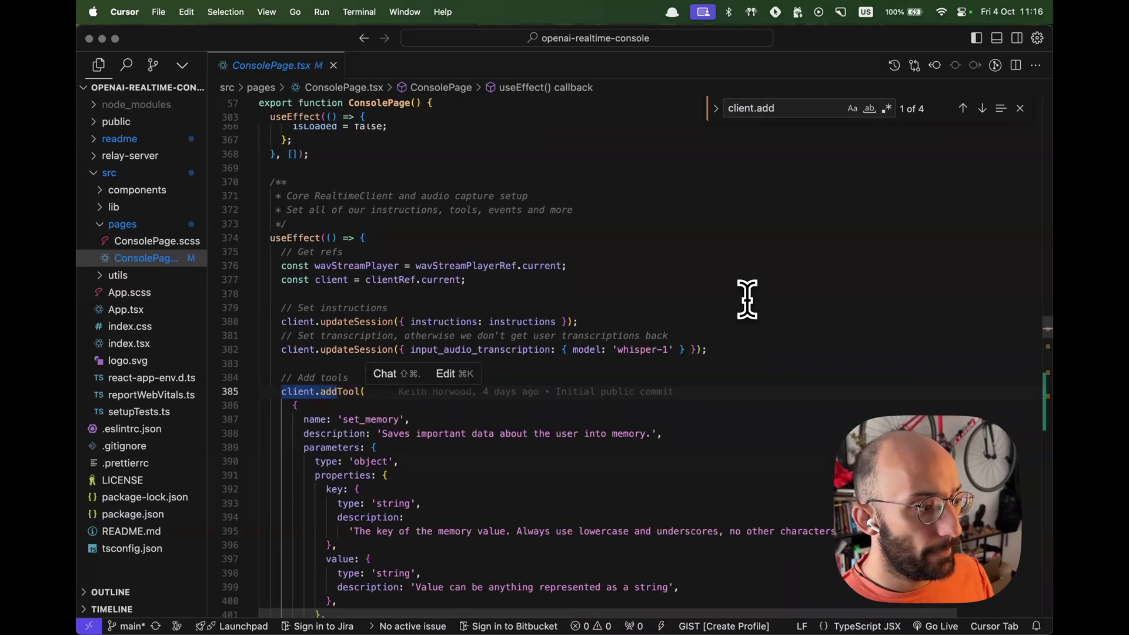
key("Escape")
scroll(394, 391, "down", 5)
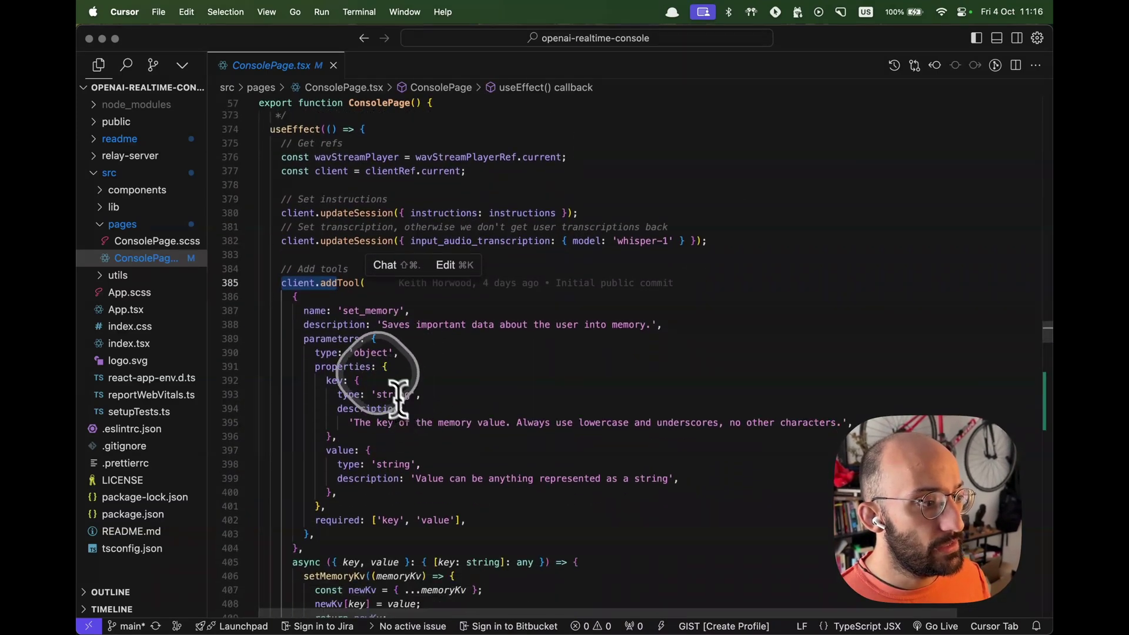
left_click(315, 282)
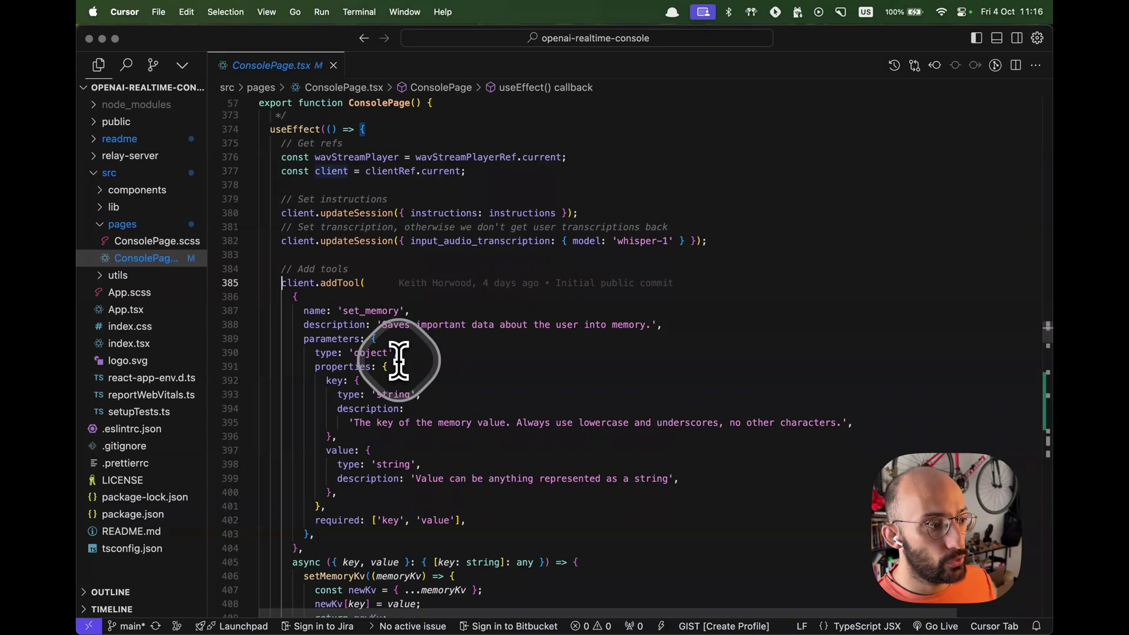
key("shift+End")
key("Left")
Select the set_memory tool lines, then the get_weather tool's name line
scroll(411, 360, "down", 3)
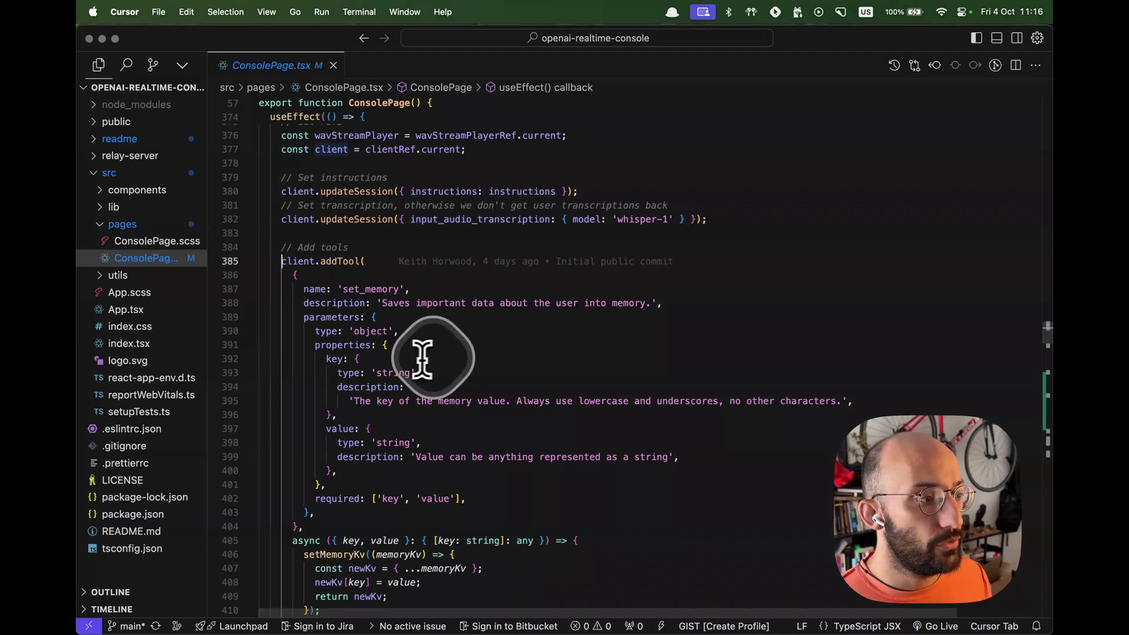
key("shift+End")
key("shift+Down")
key("shift+Down")
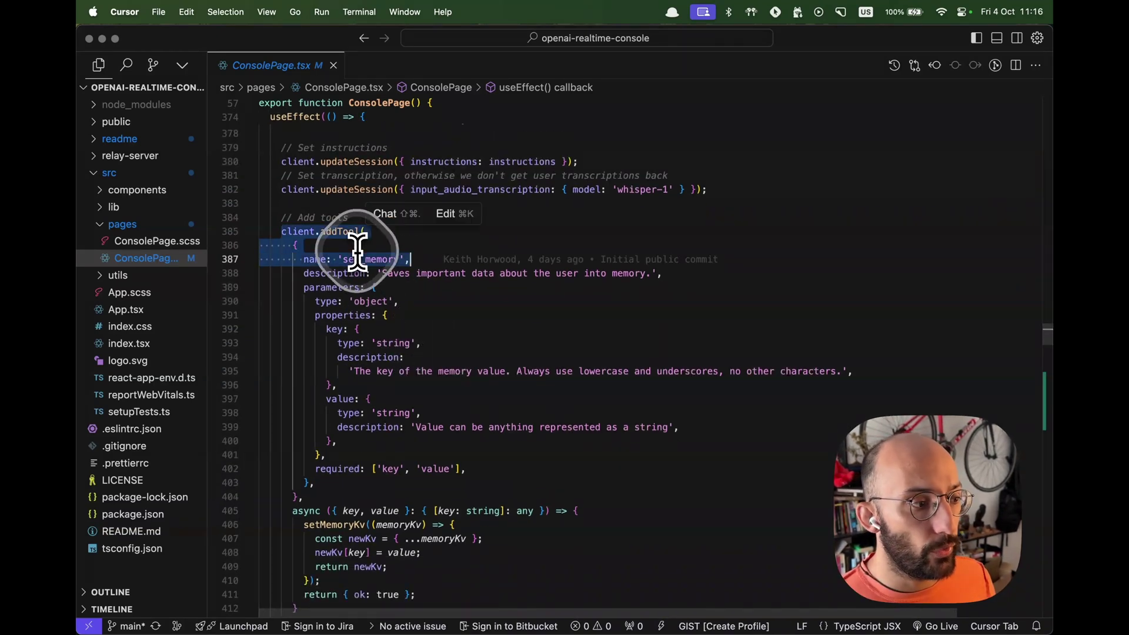
left_click(358, 246)
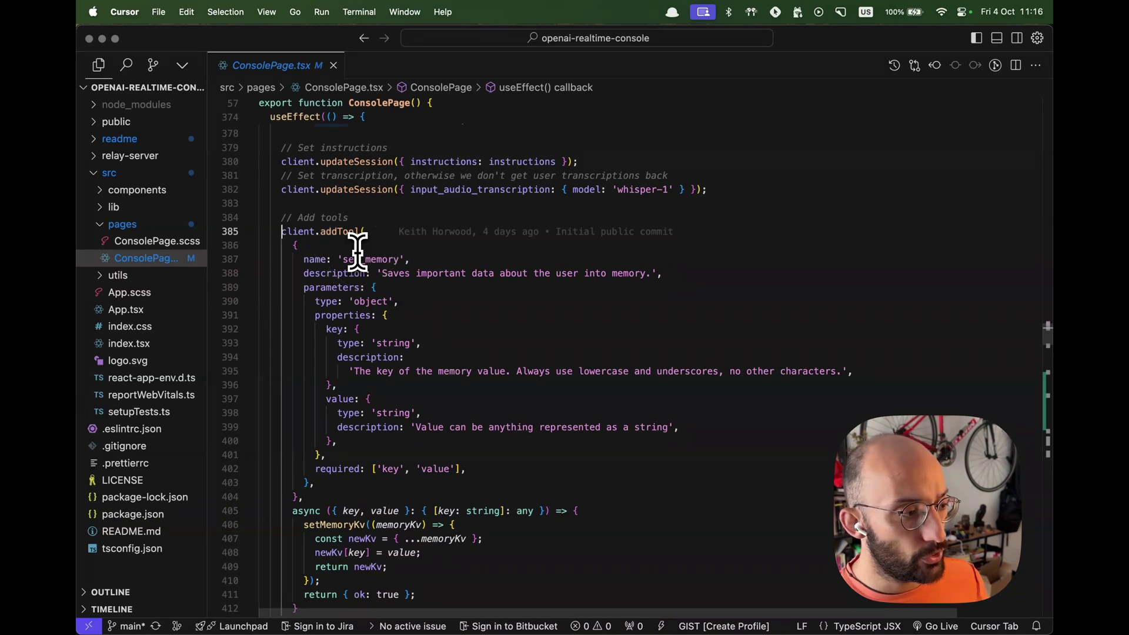
scroll(358, 246, "down", 10)
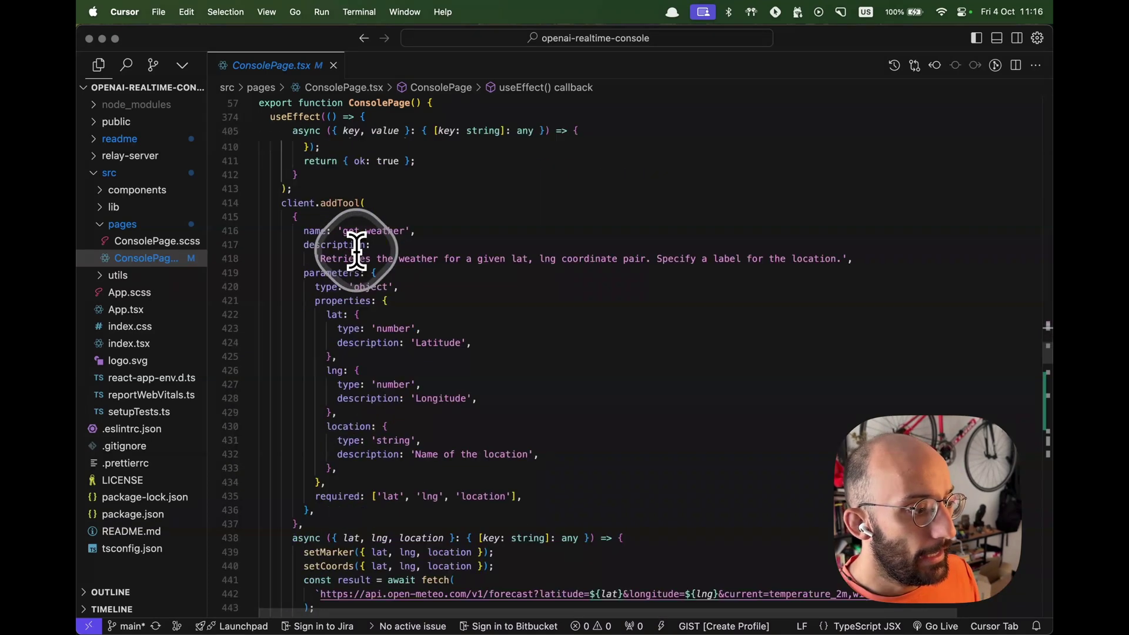
triple_click(382, 236)
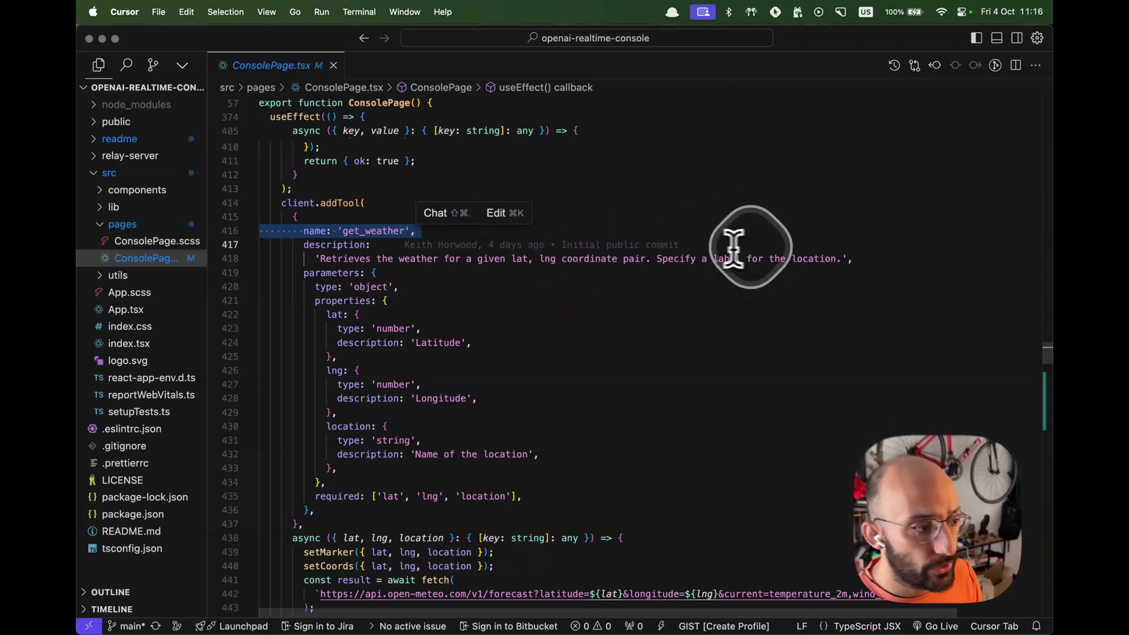
scroll(623, 271, "down", 1)
scroll(624, 270, "down", 10)
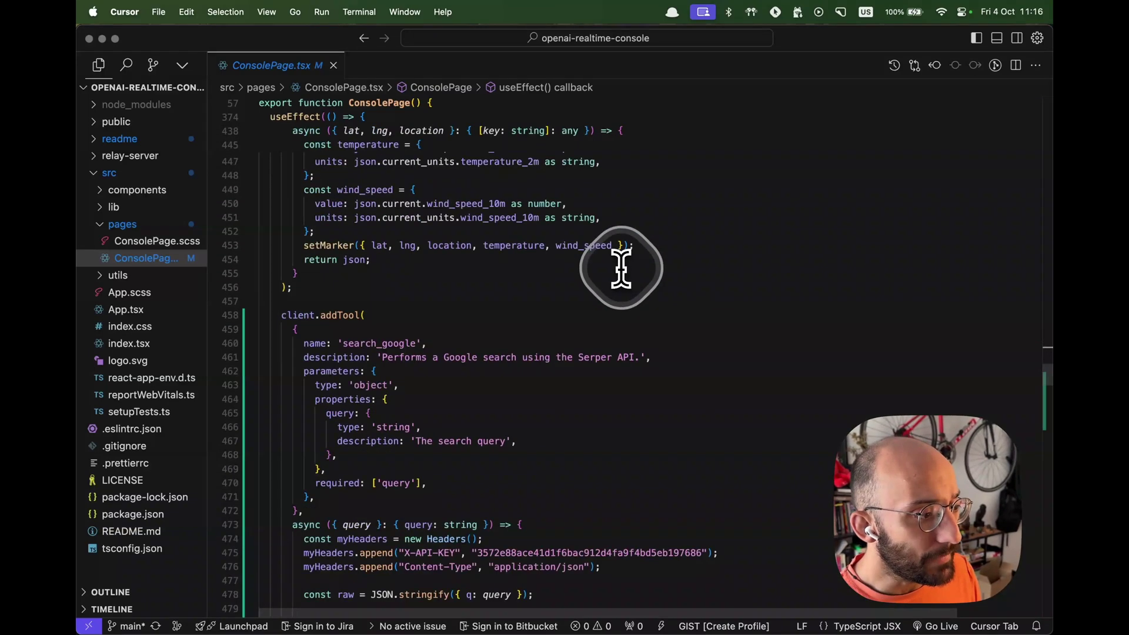
left_click(606, 313)
scroll(640, 318, "up", 1)
scroll(641, 320, "down", 3)
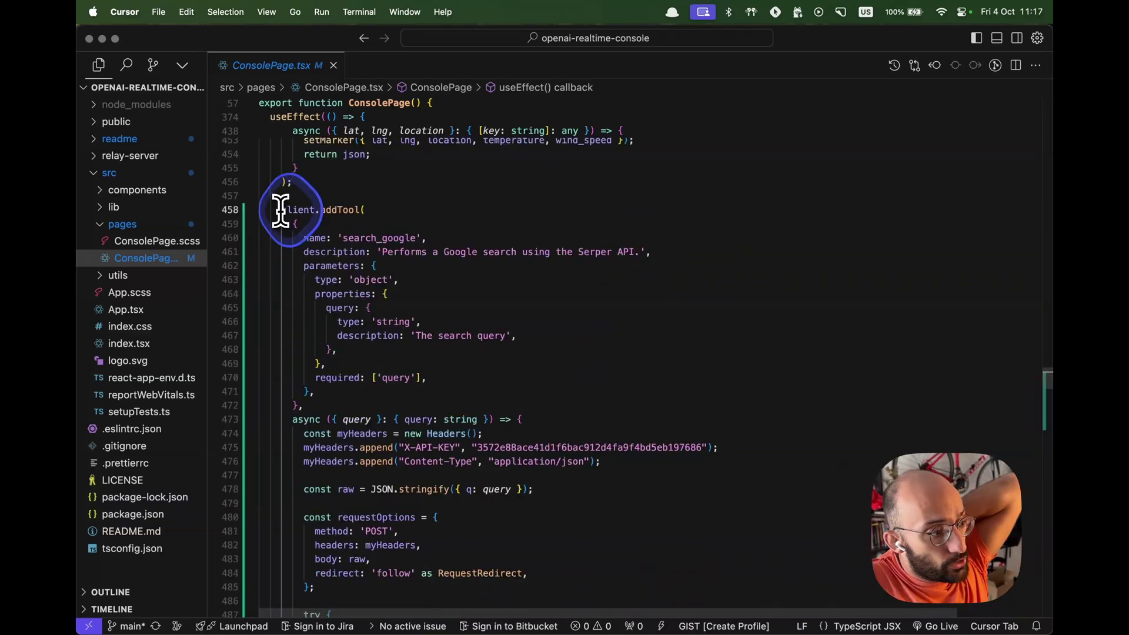
left_click(282, 211)
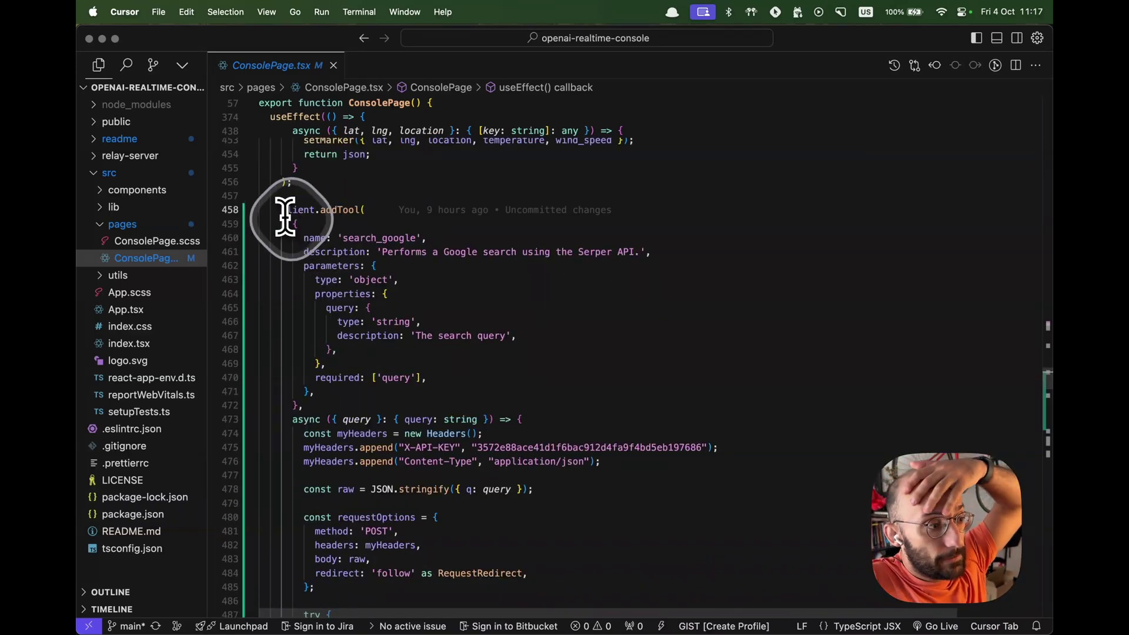
left_click_drag(287, 223, 328, 404)
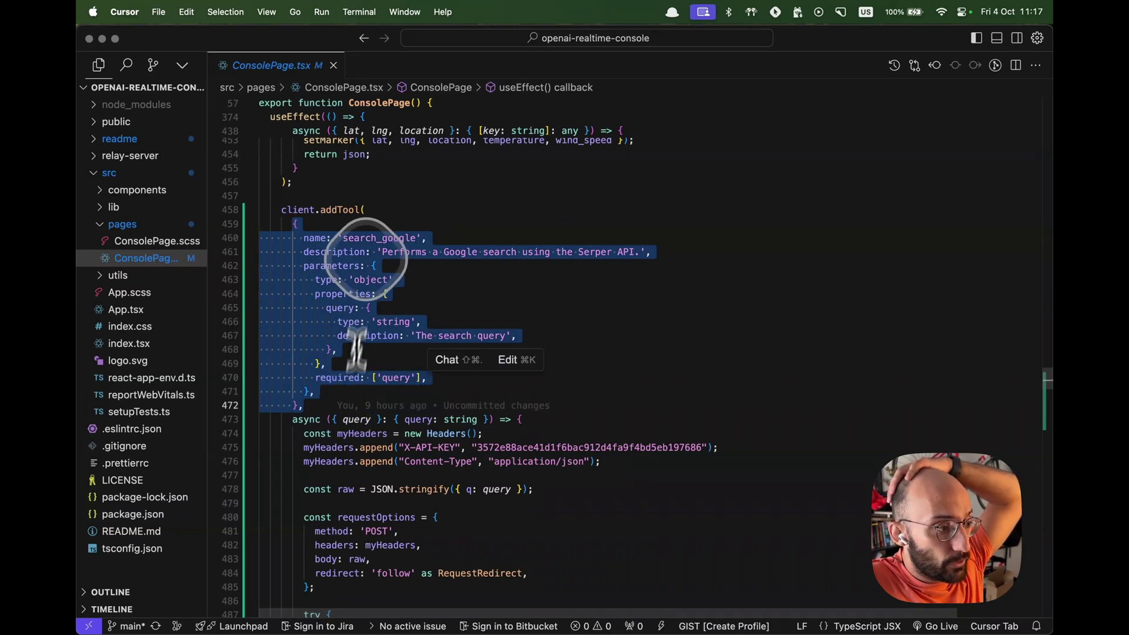
double_click(361, 237)
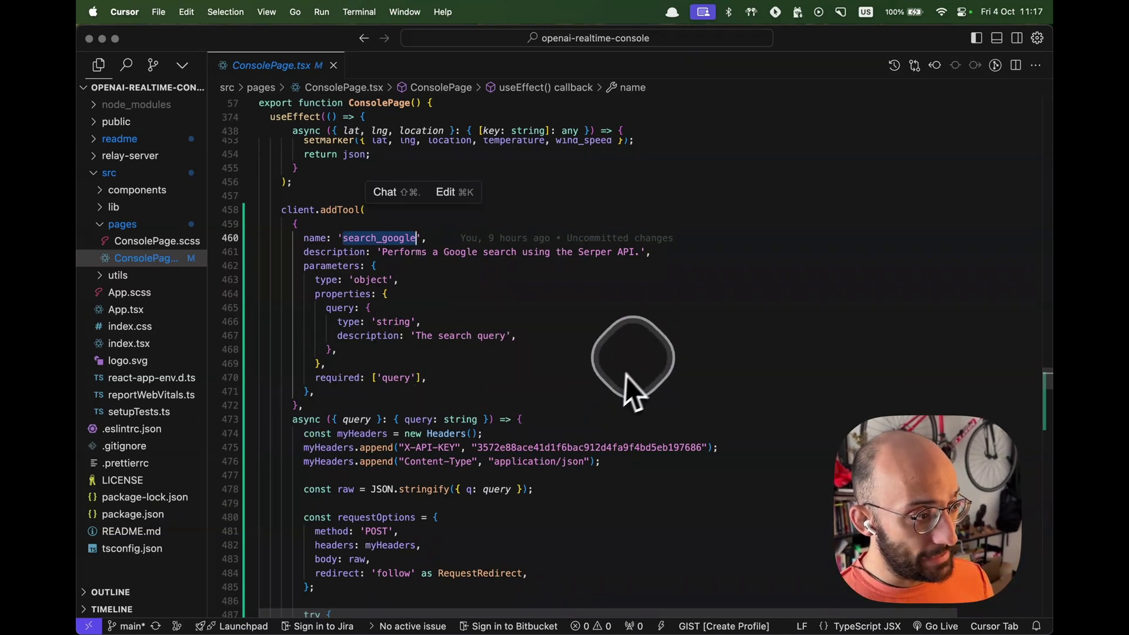
Relaunch the realtime console dev server with npm start in iTerm
key("super+Tab")
key("super+Tab")
key("super+Tab")
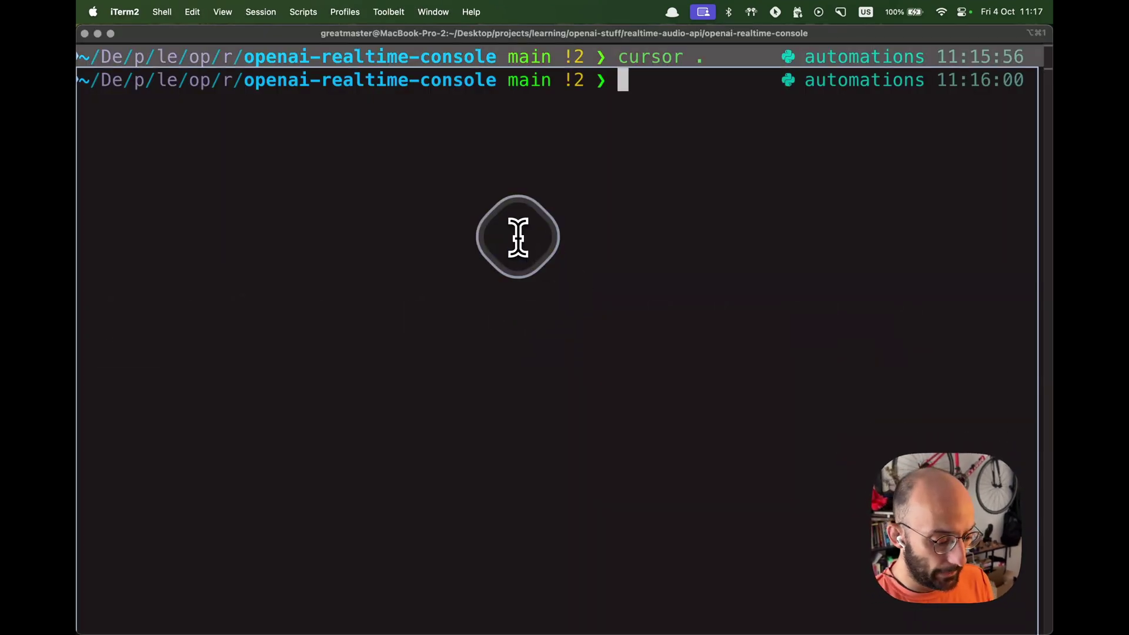
key("ctrl+l")
type("npm s")
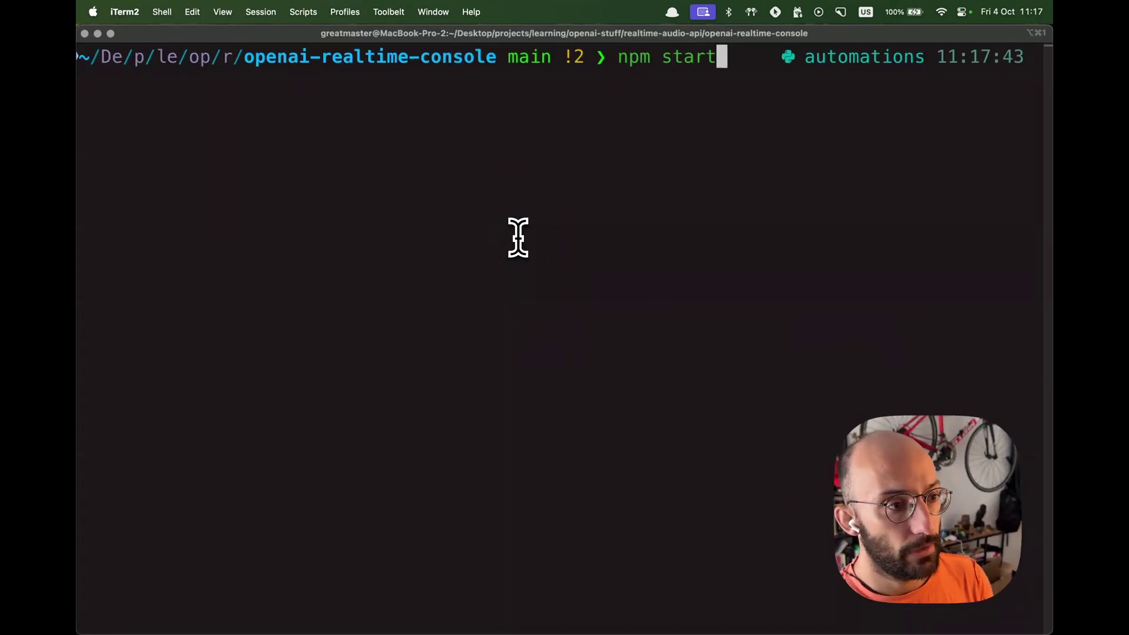
type("tart")
key("Return")
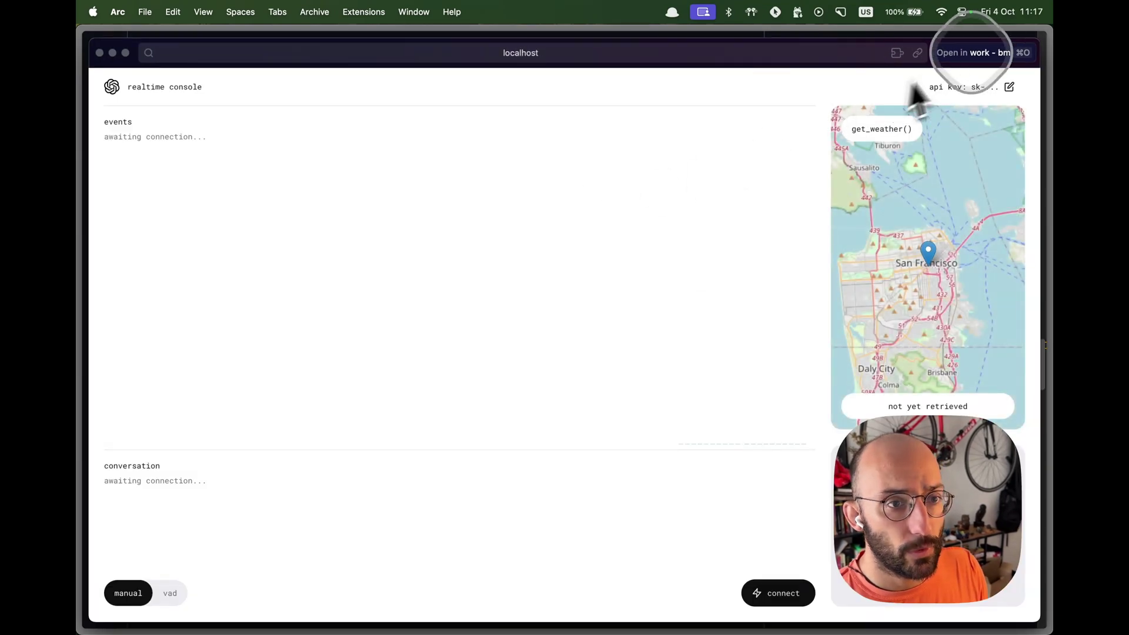
Open localhost:3000, connect, send a spoken question, and highlight the search_google-based reply
left_click(983, 52)
left_click(782, 599)
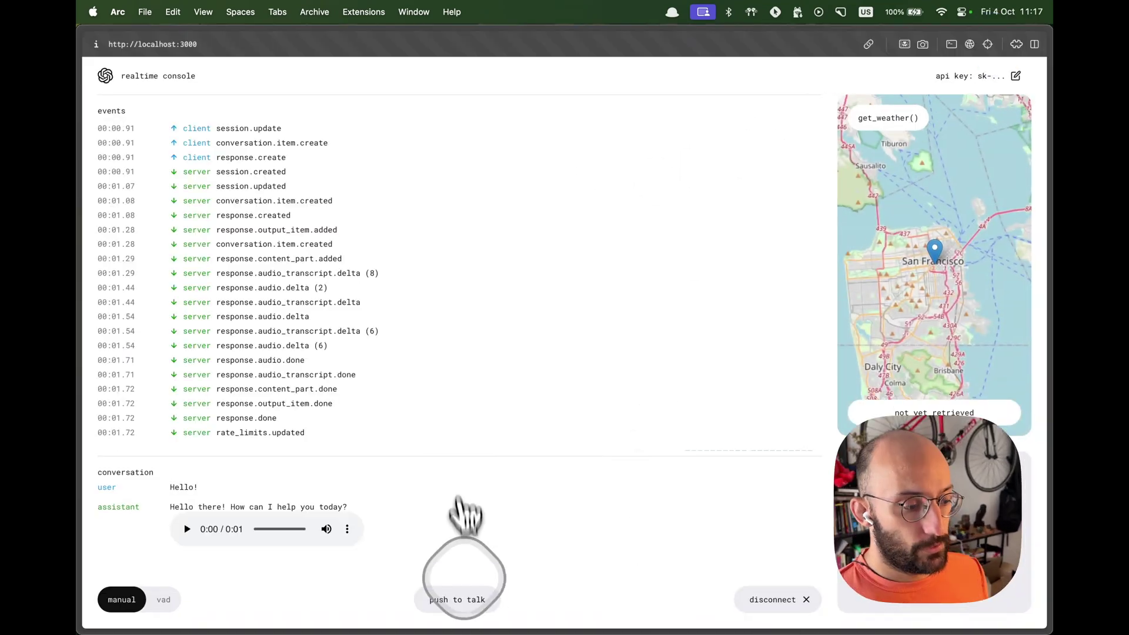
left_click(475, 599)
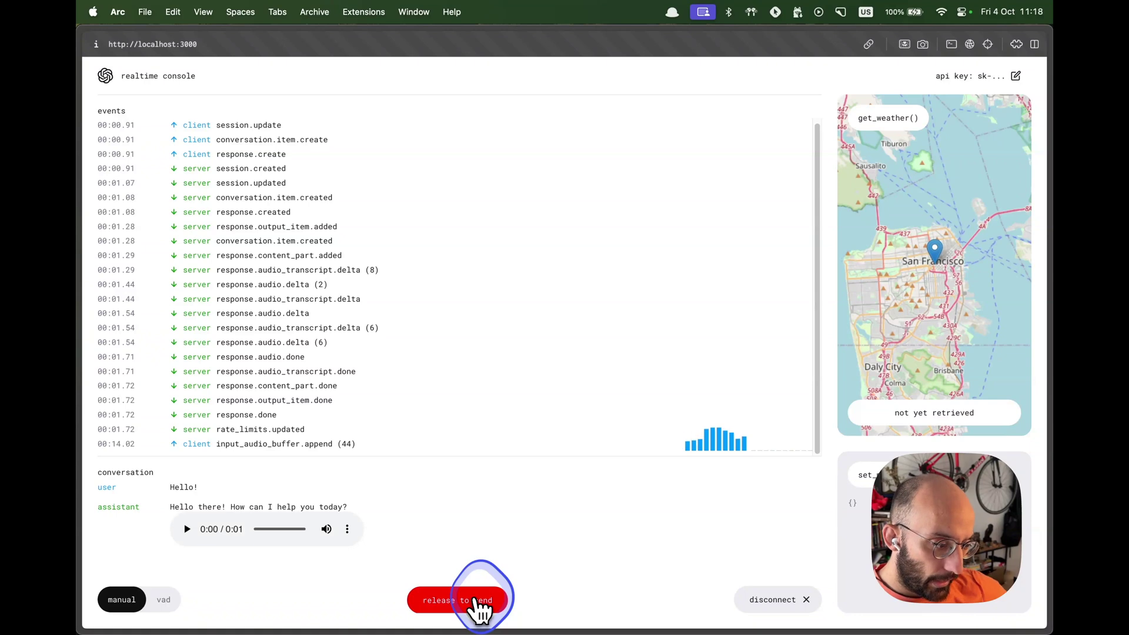
left_click_drag(479, 609, 478, 606)
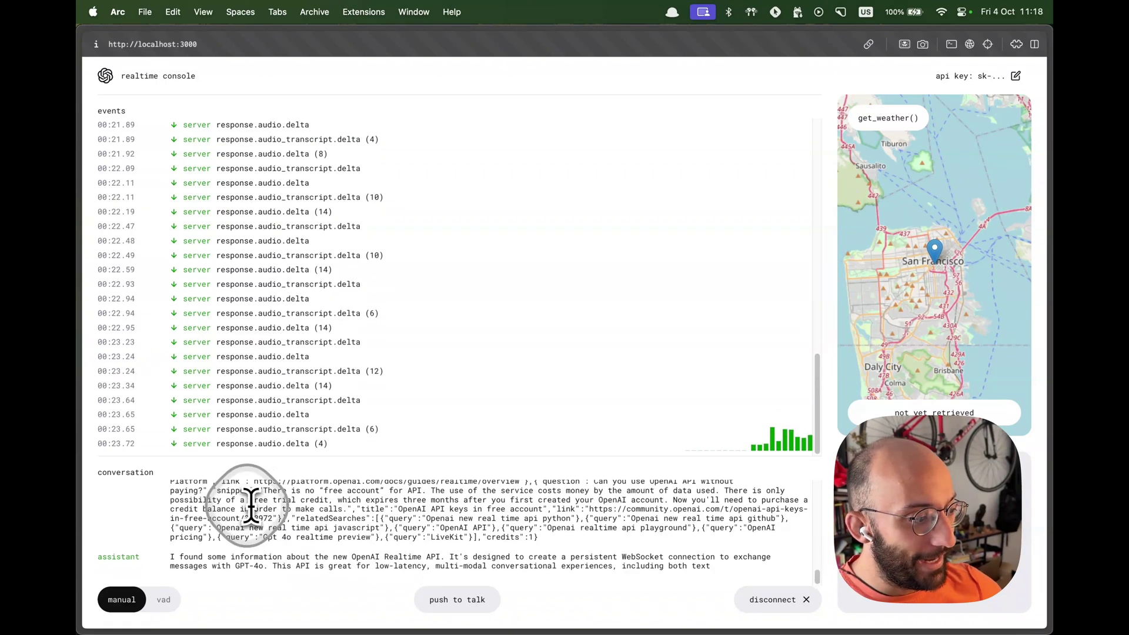
left_click_drag(185, 495, 445, 595)
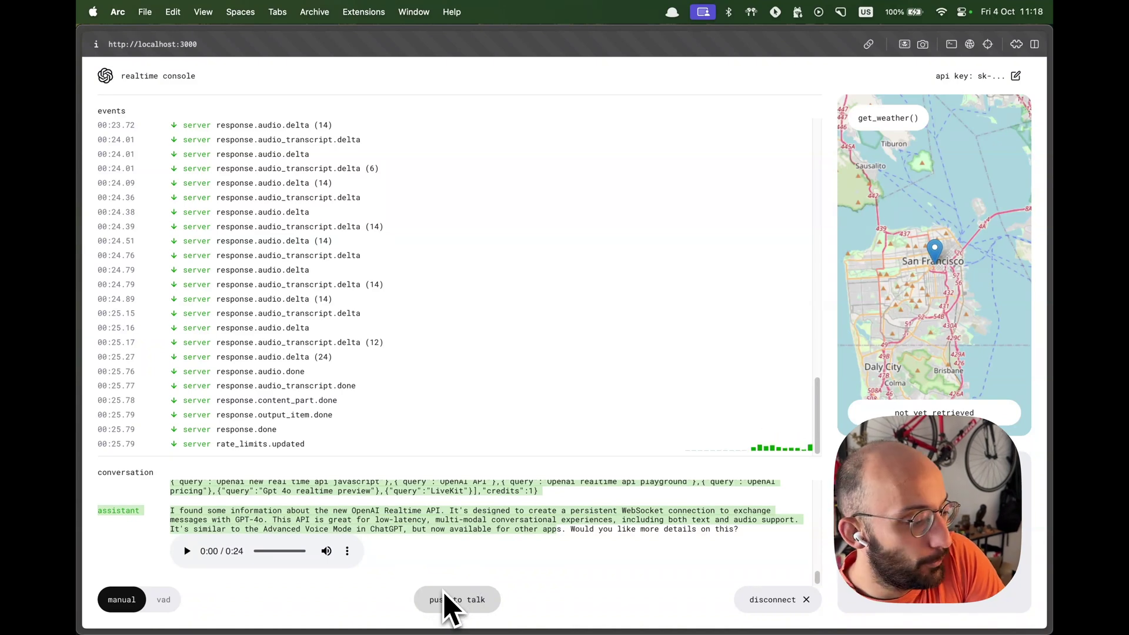
left_click_drag(473, 512, 479, 487)
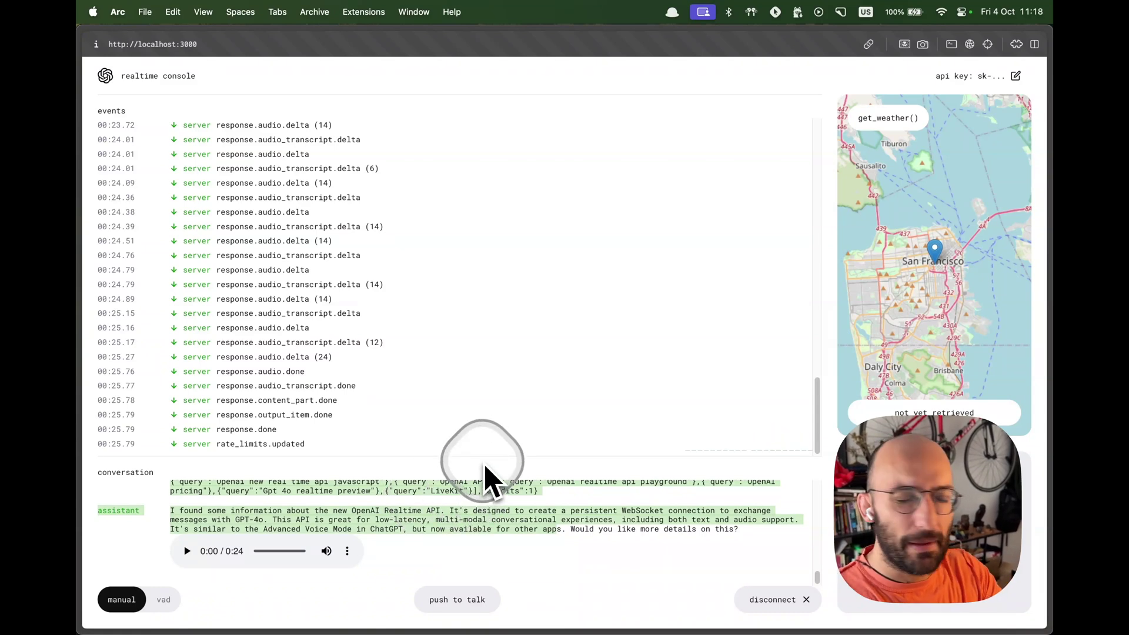
left_click(471, 509)
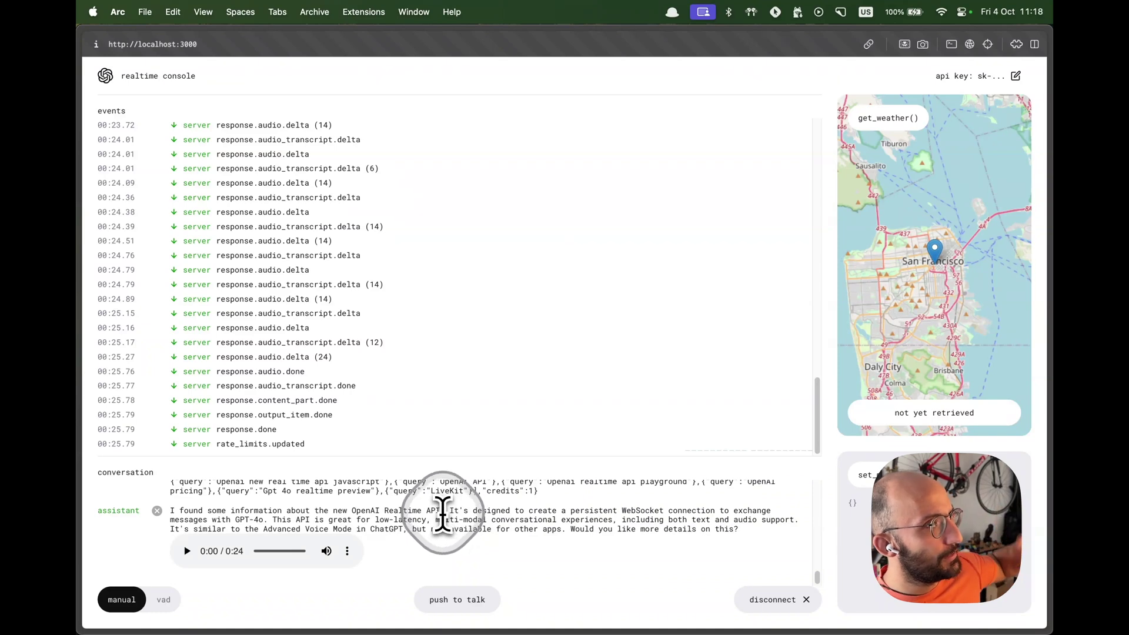